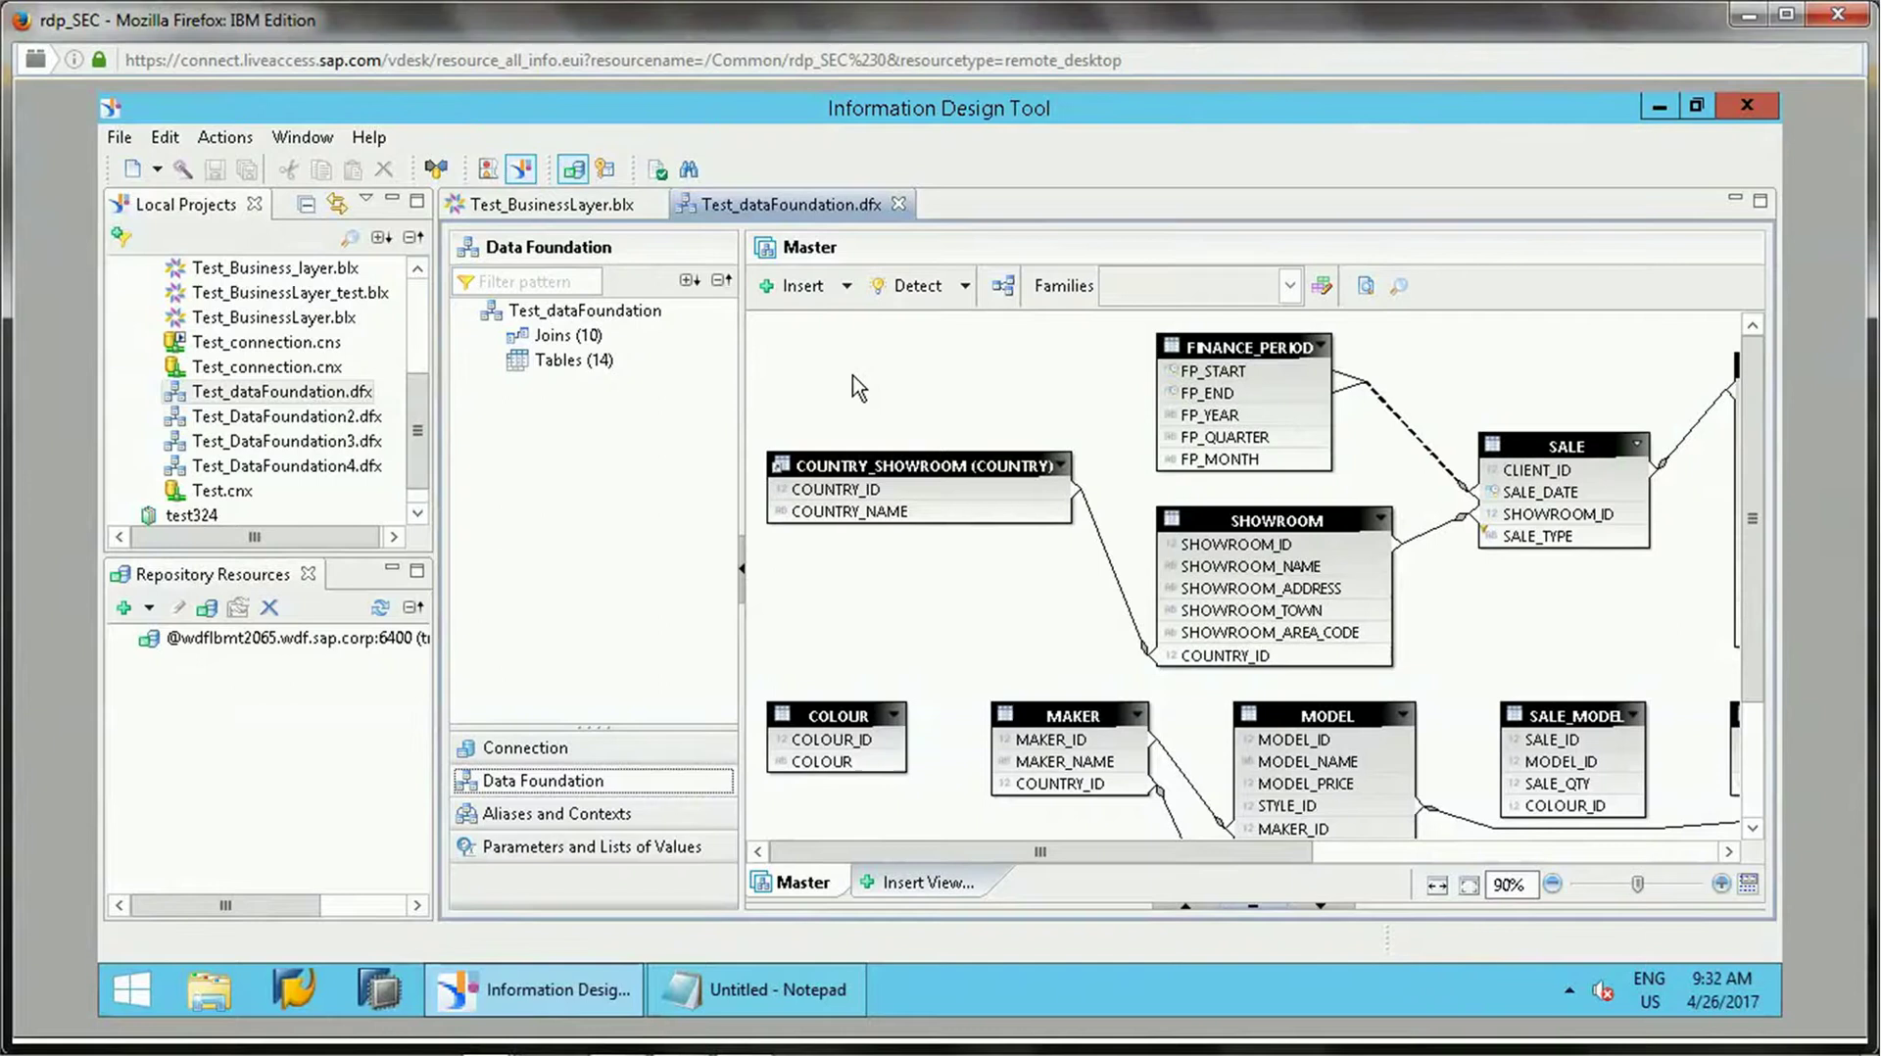
Look over the data foundation's Insert options without choosing one.
click(847, 287)
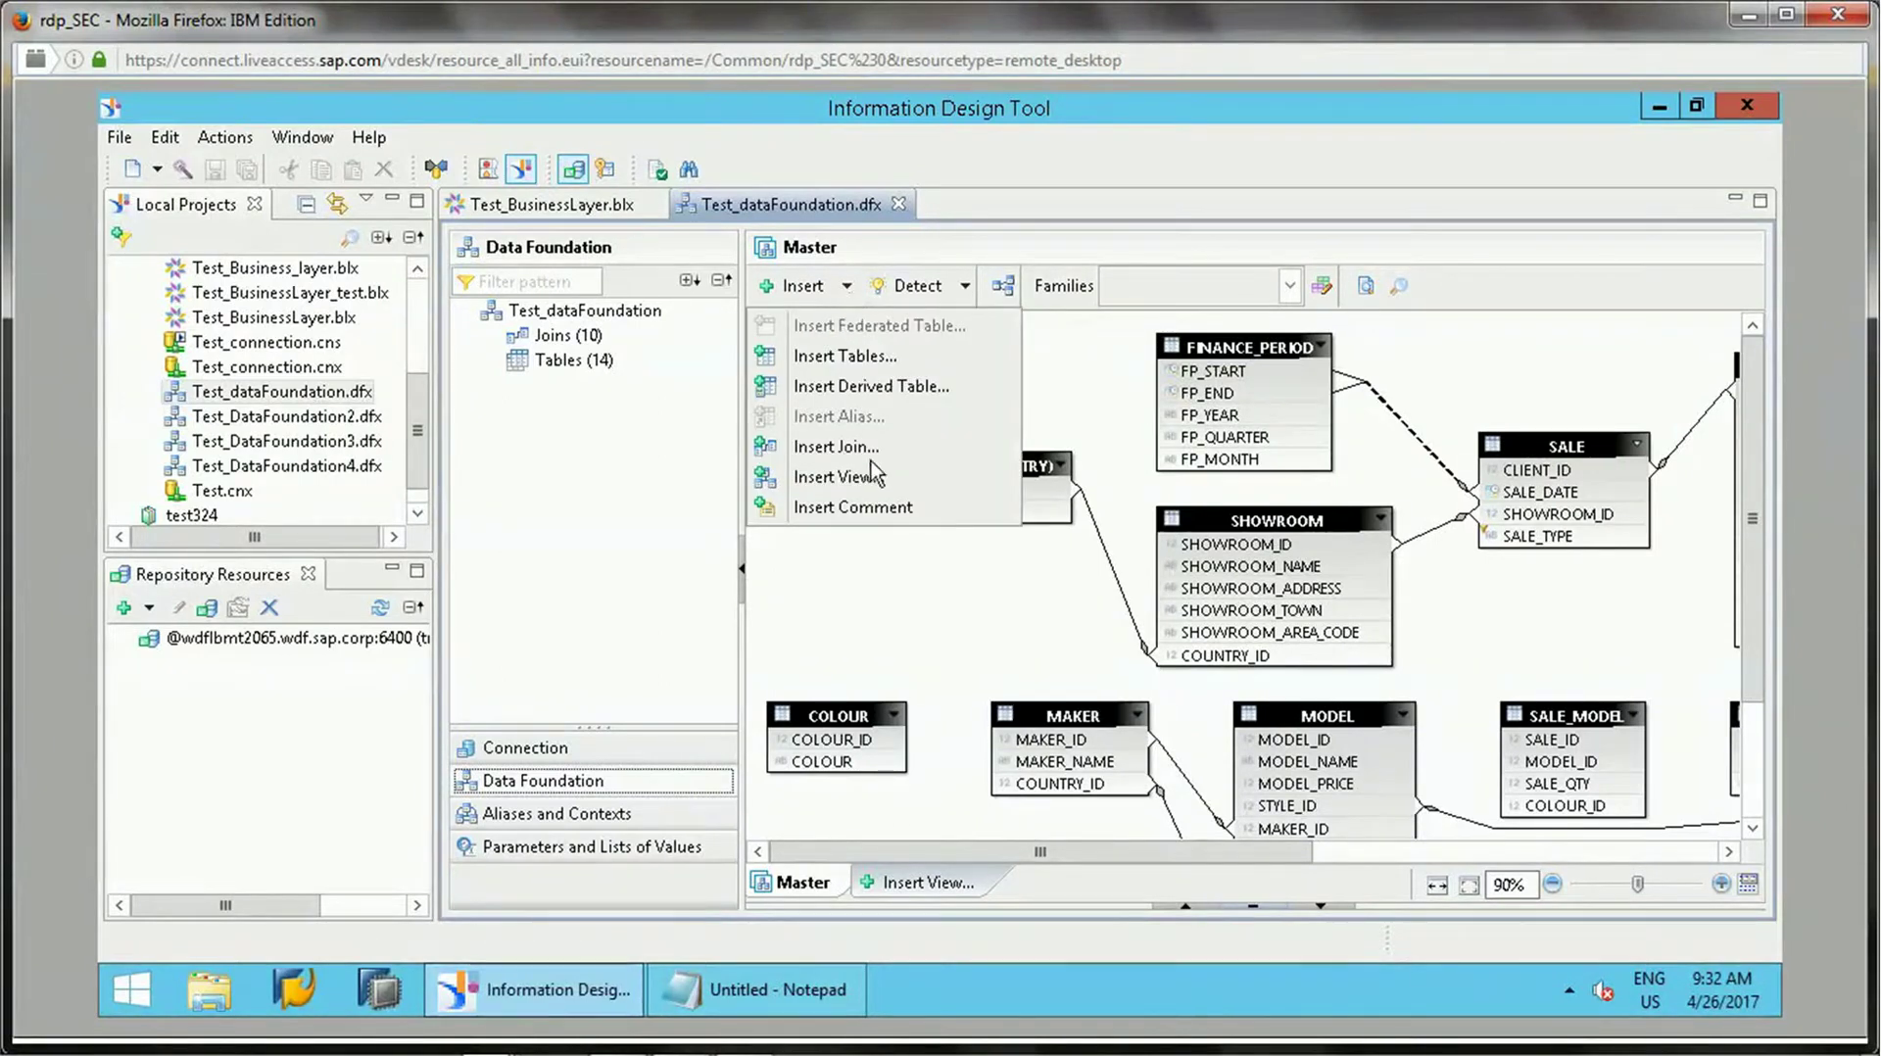
click(1068, 358)
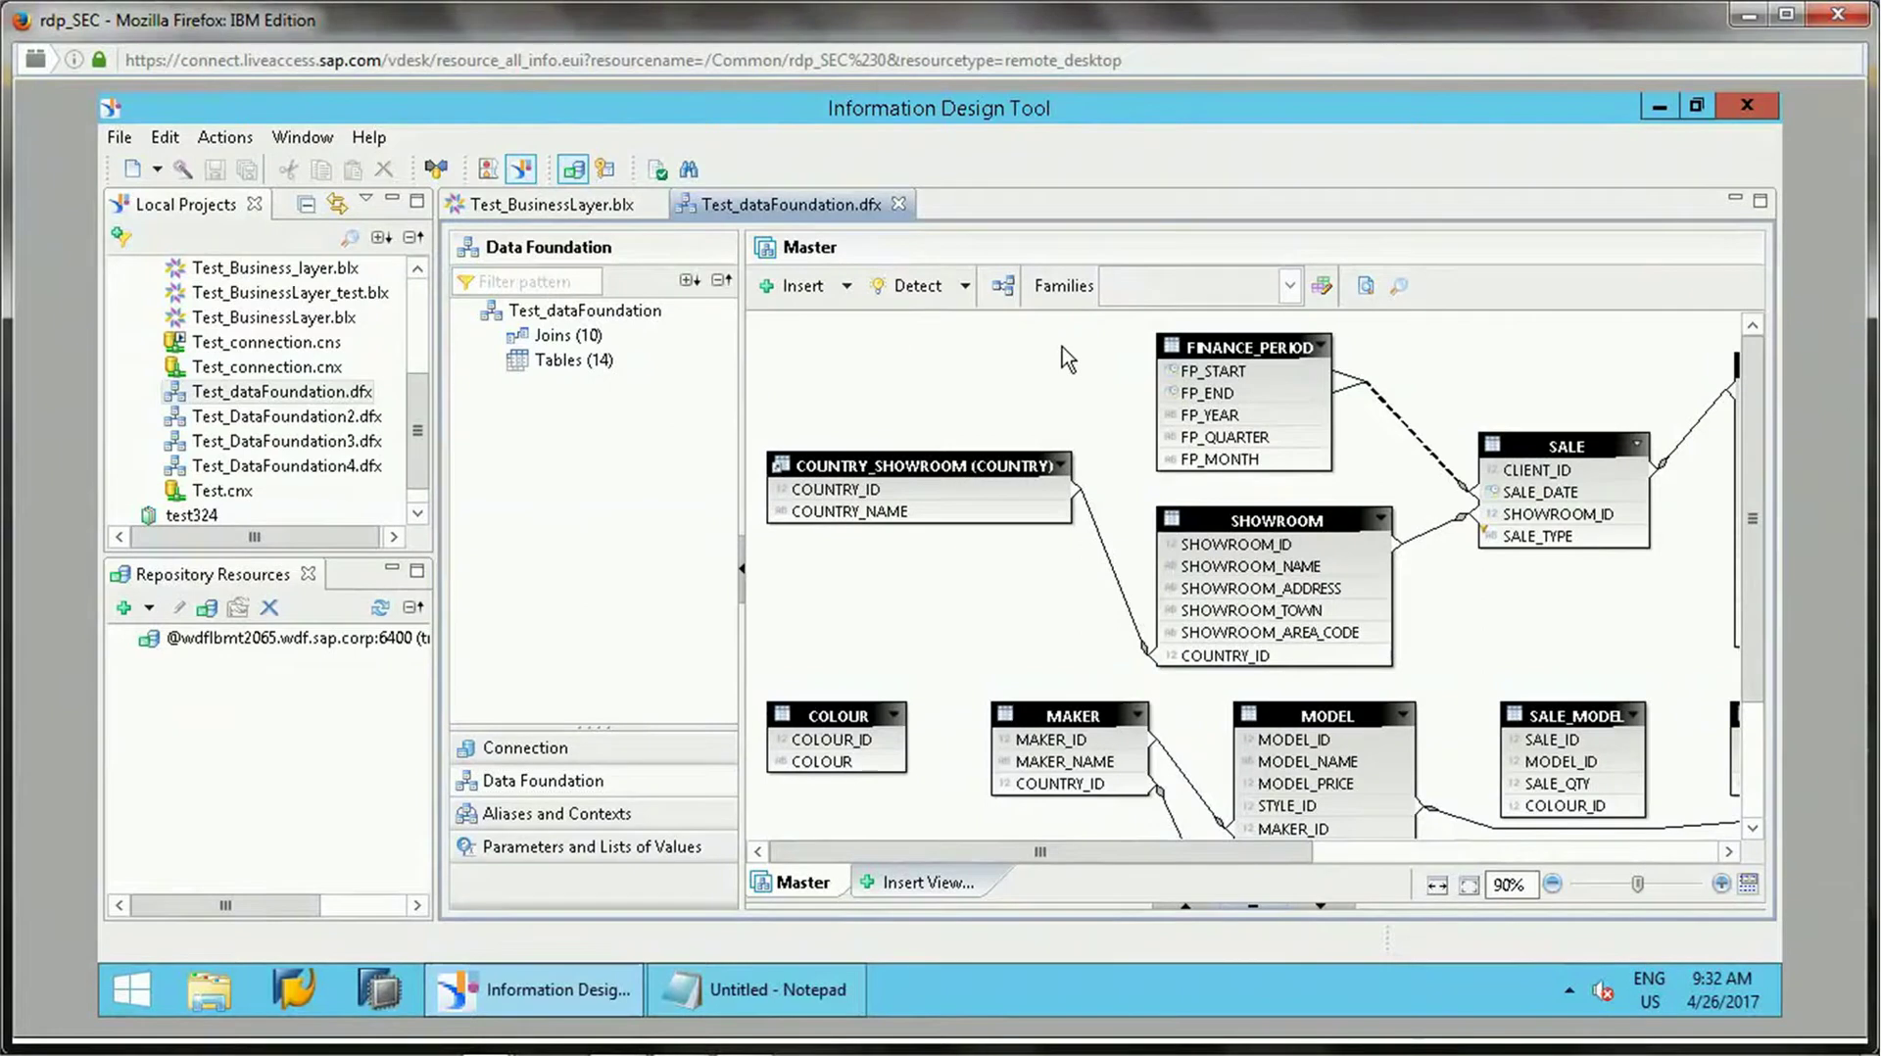
click(846, 287)
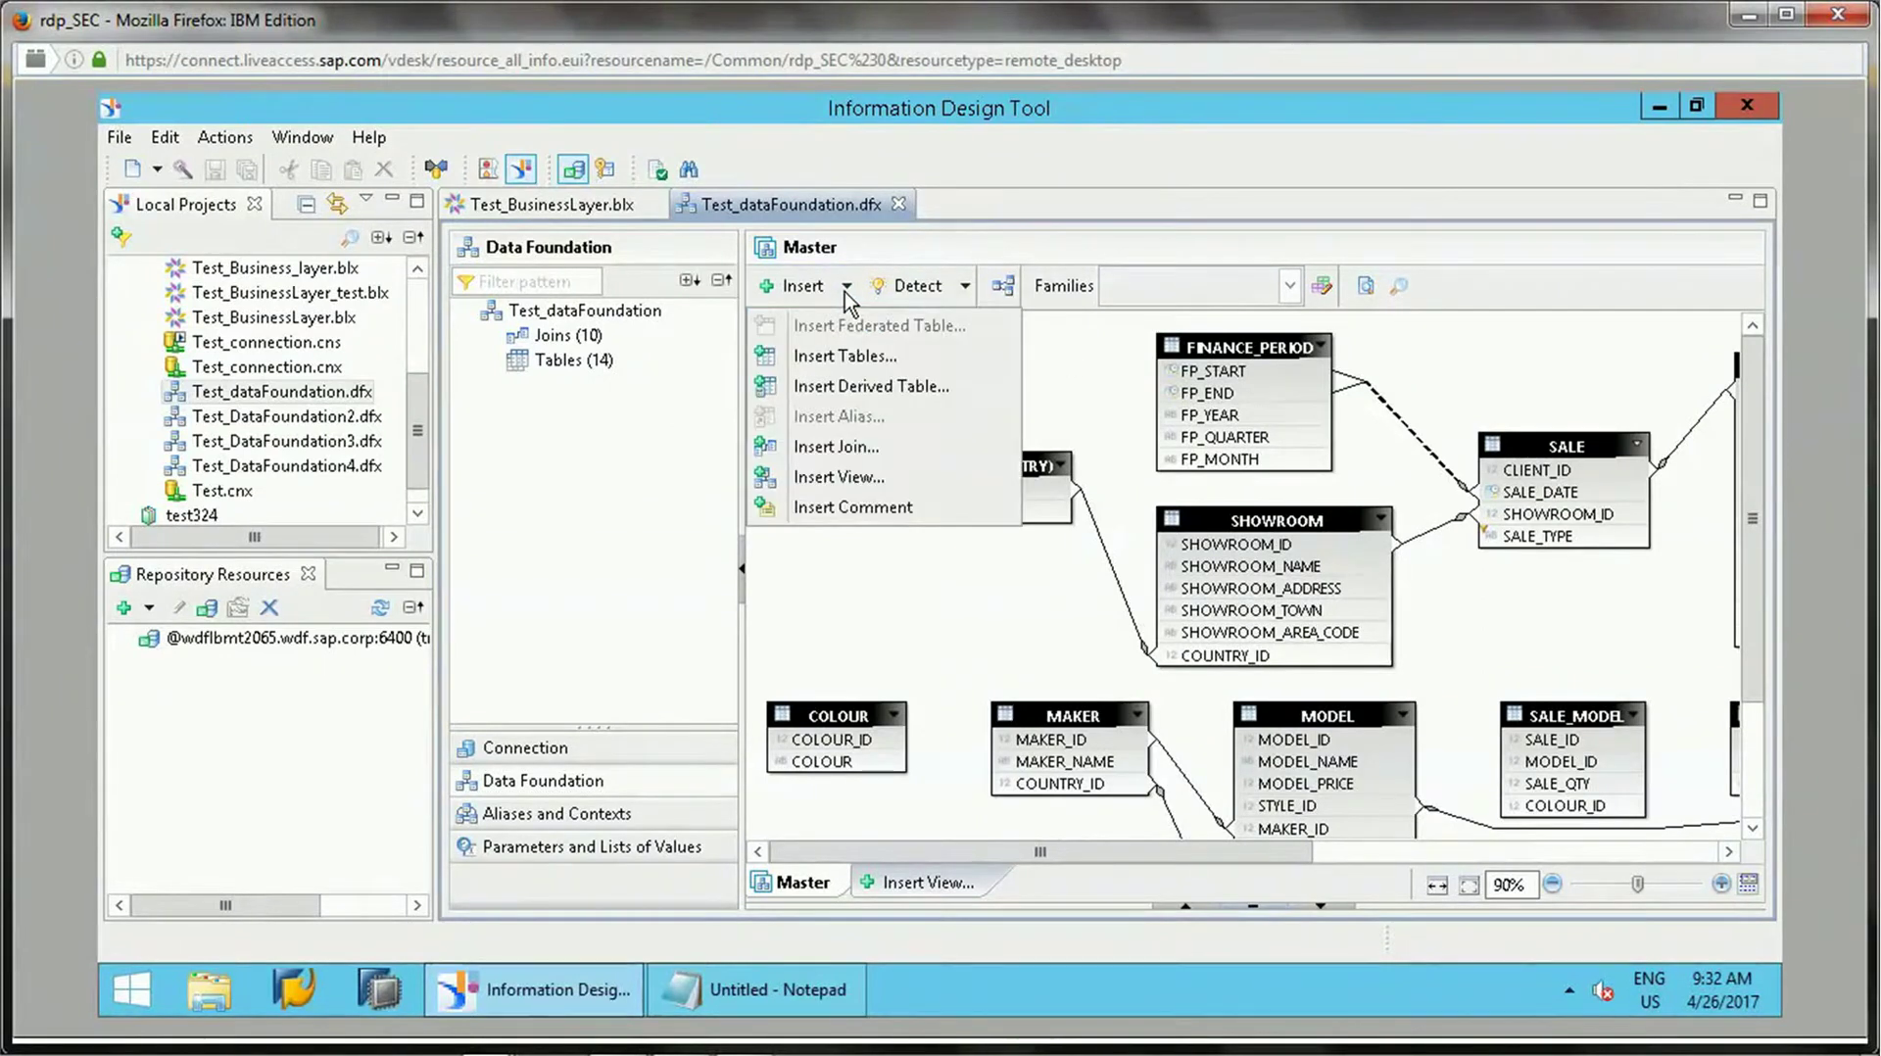
key(Escape)
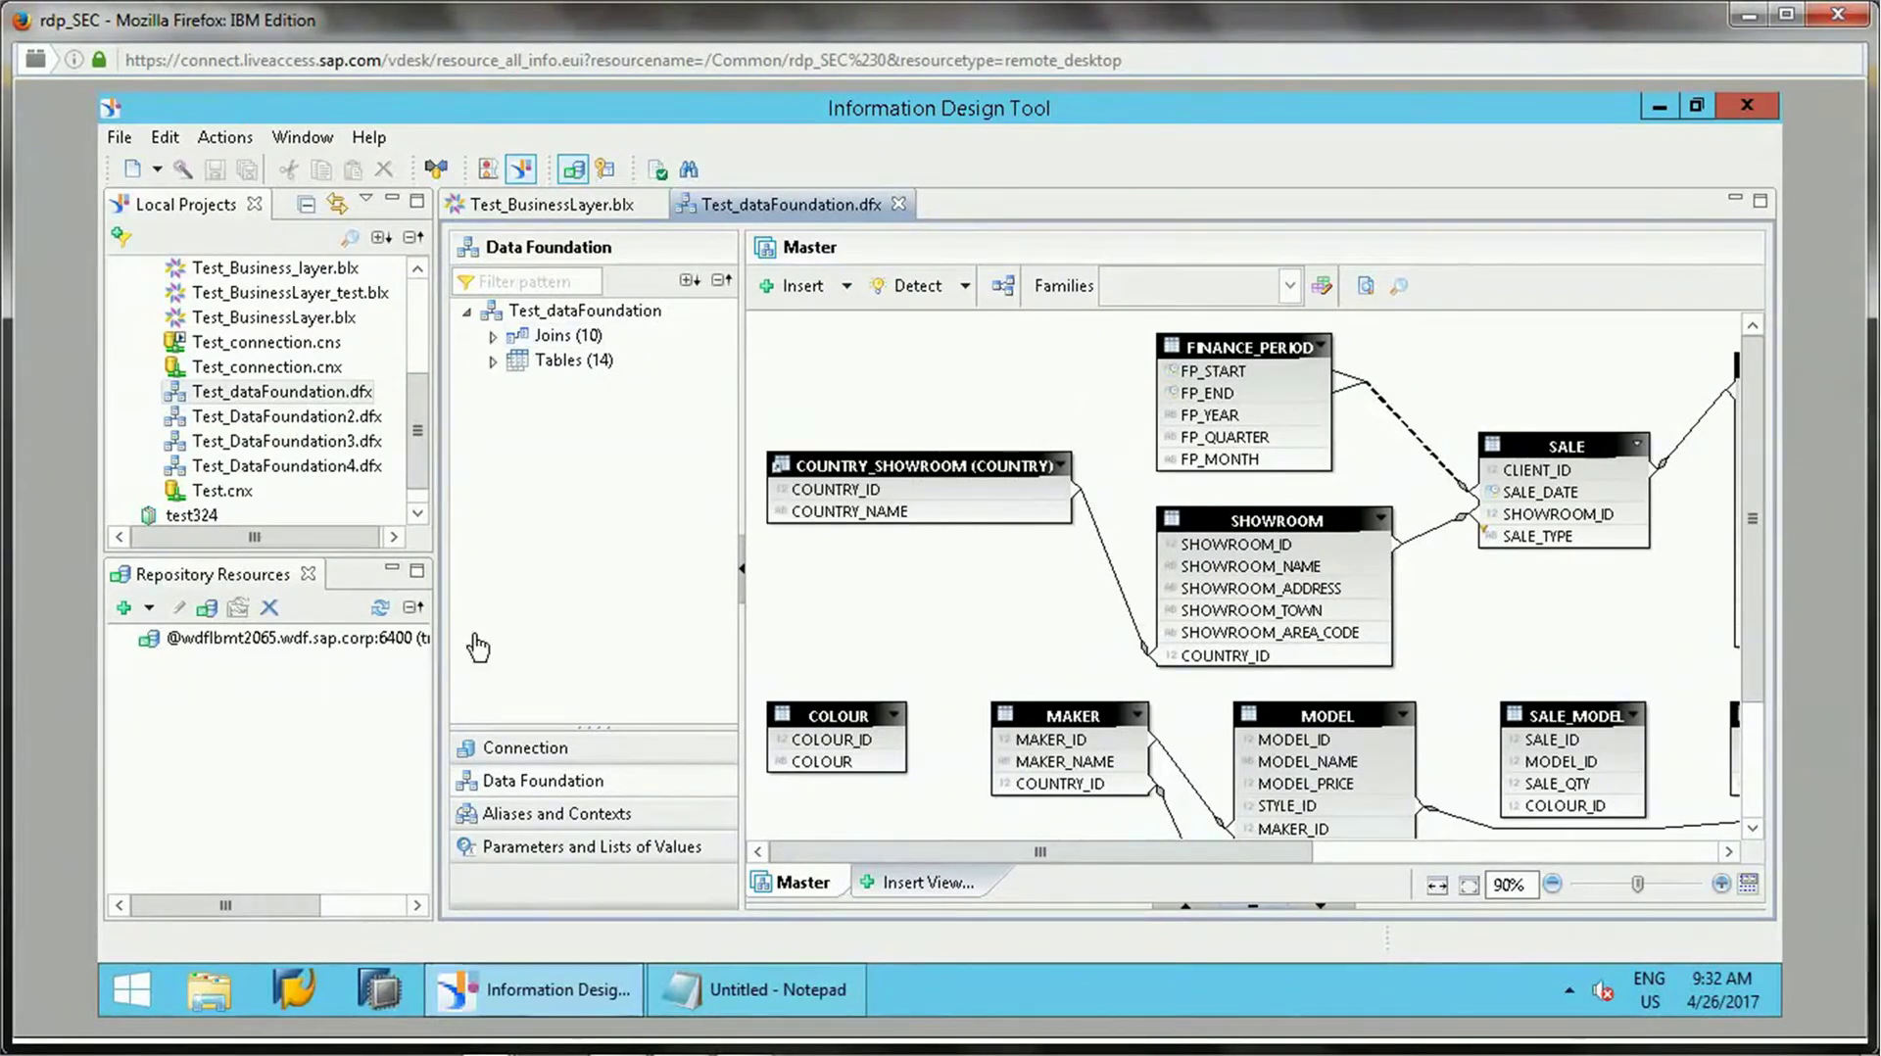
click(846, 286)
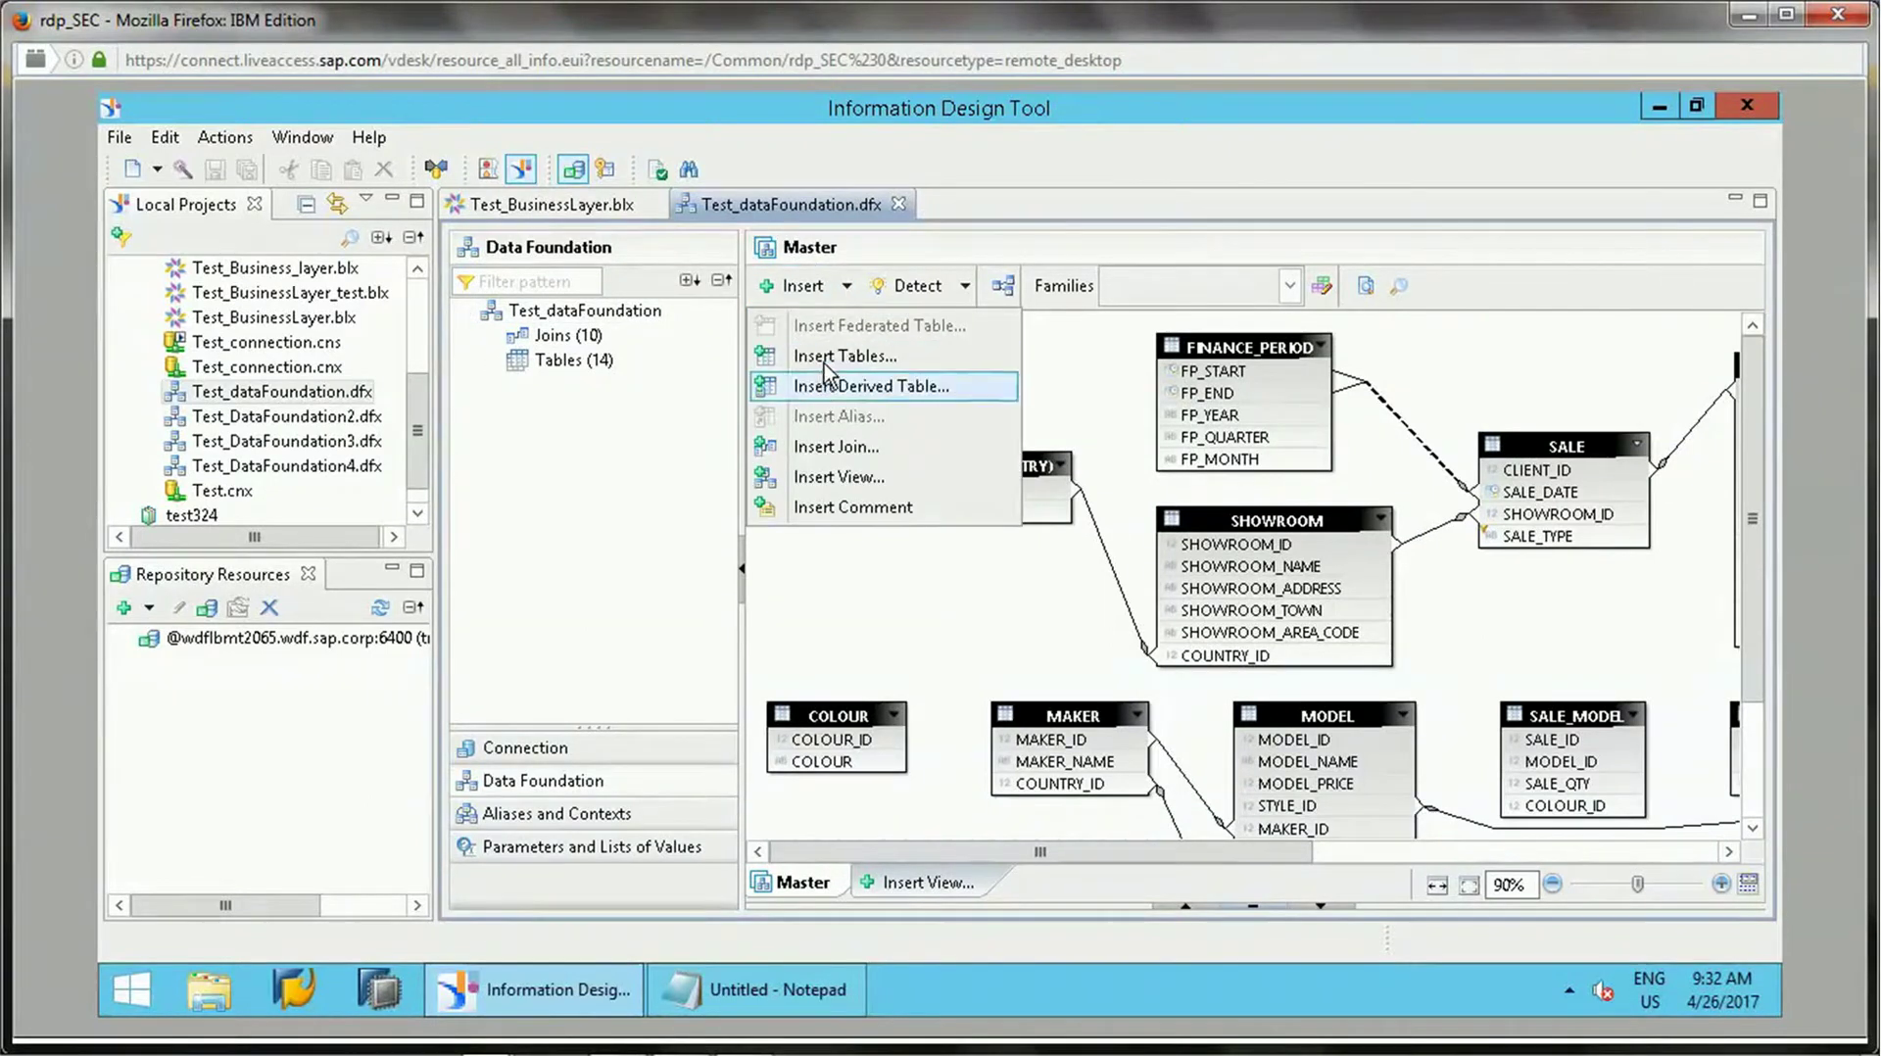
click(1099, 380)
Inspect the FINANCE_PERIOD table's actions, then bring up the Insert options list again.
click(1228, 347)
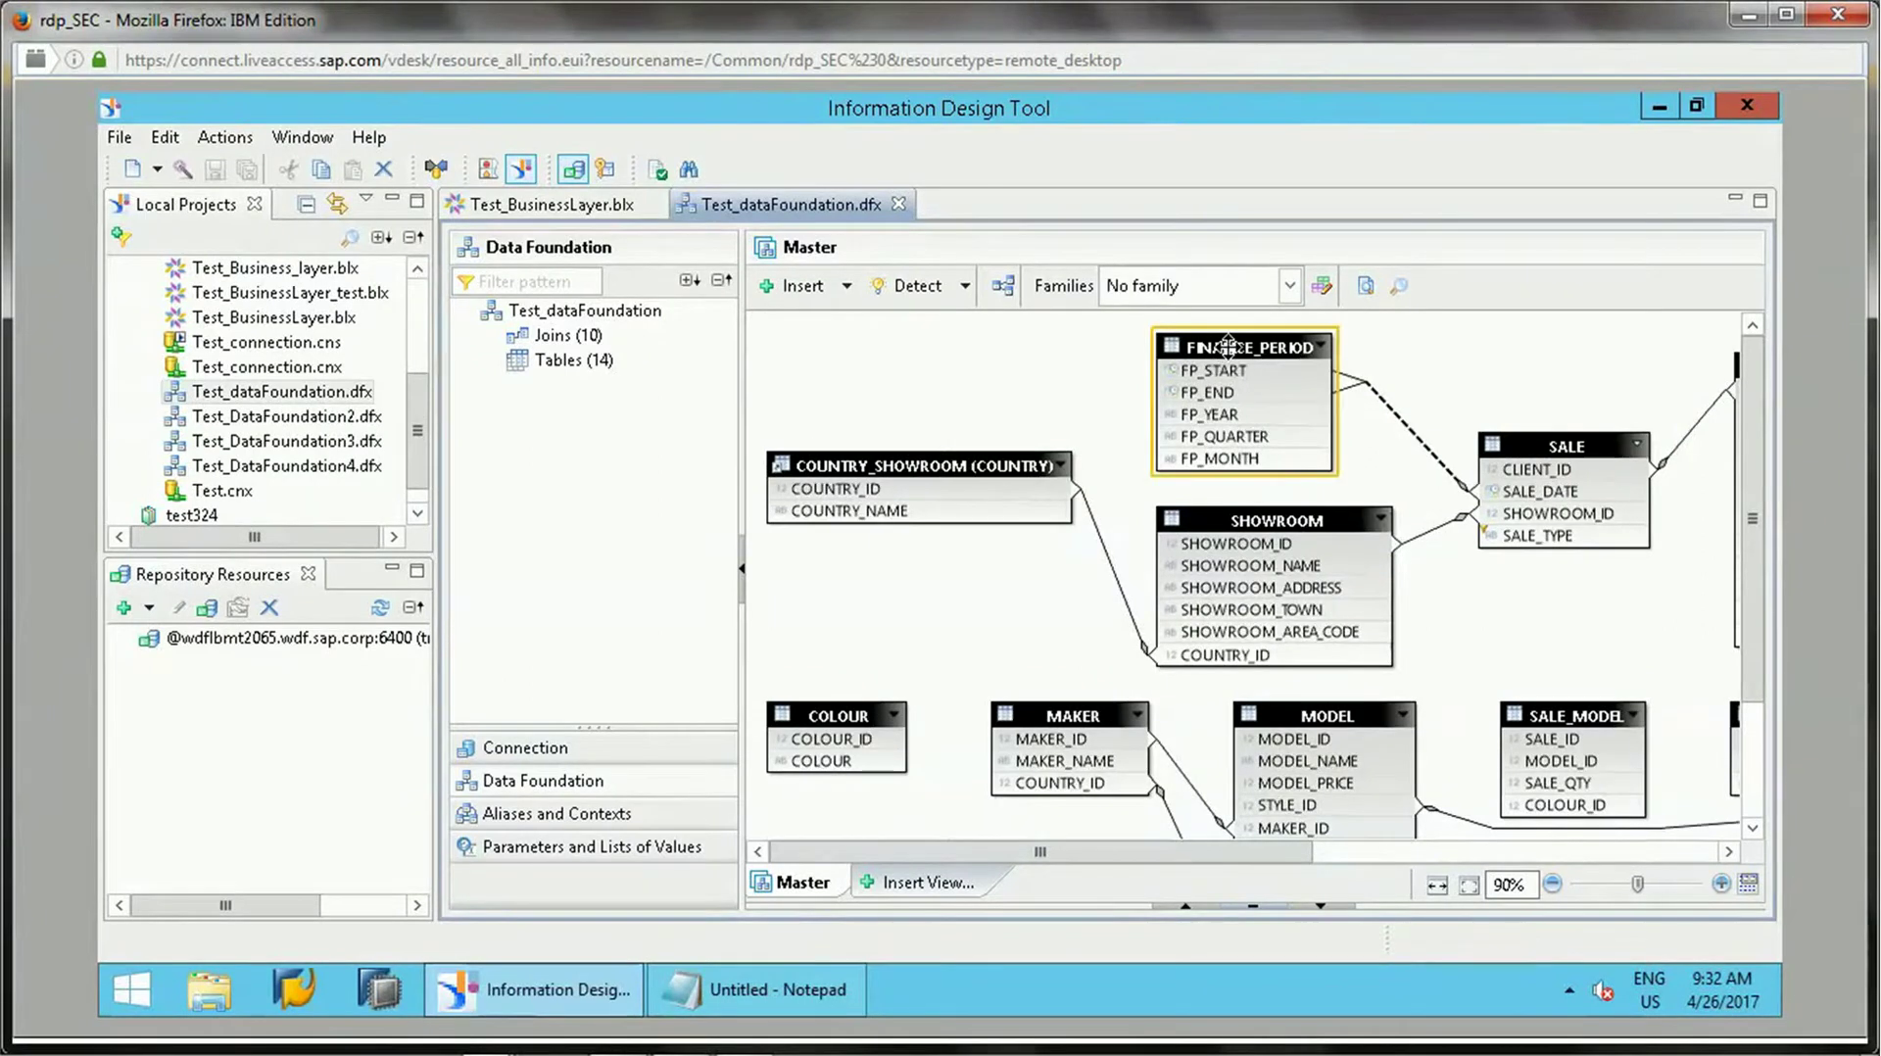
right_click(1227, 347)
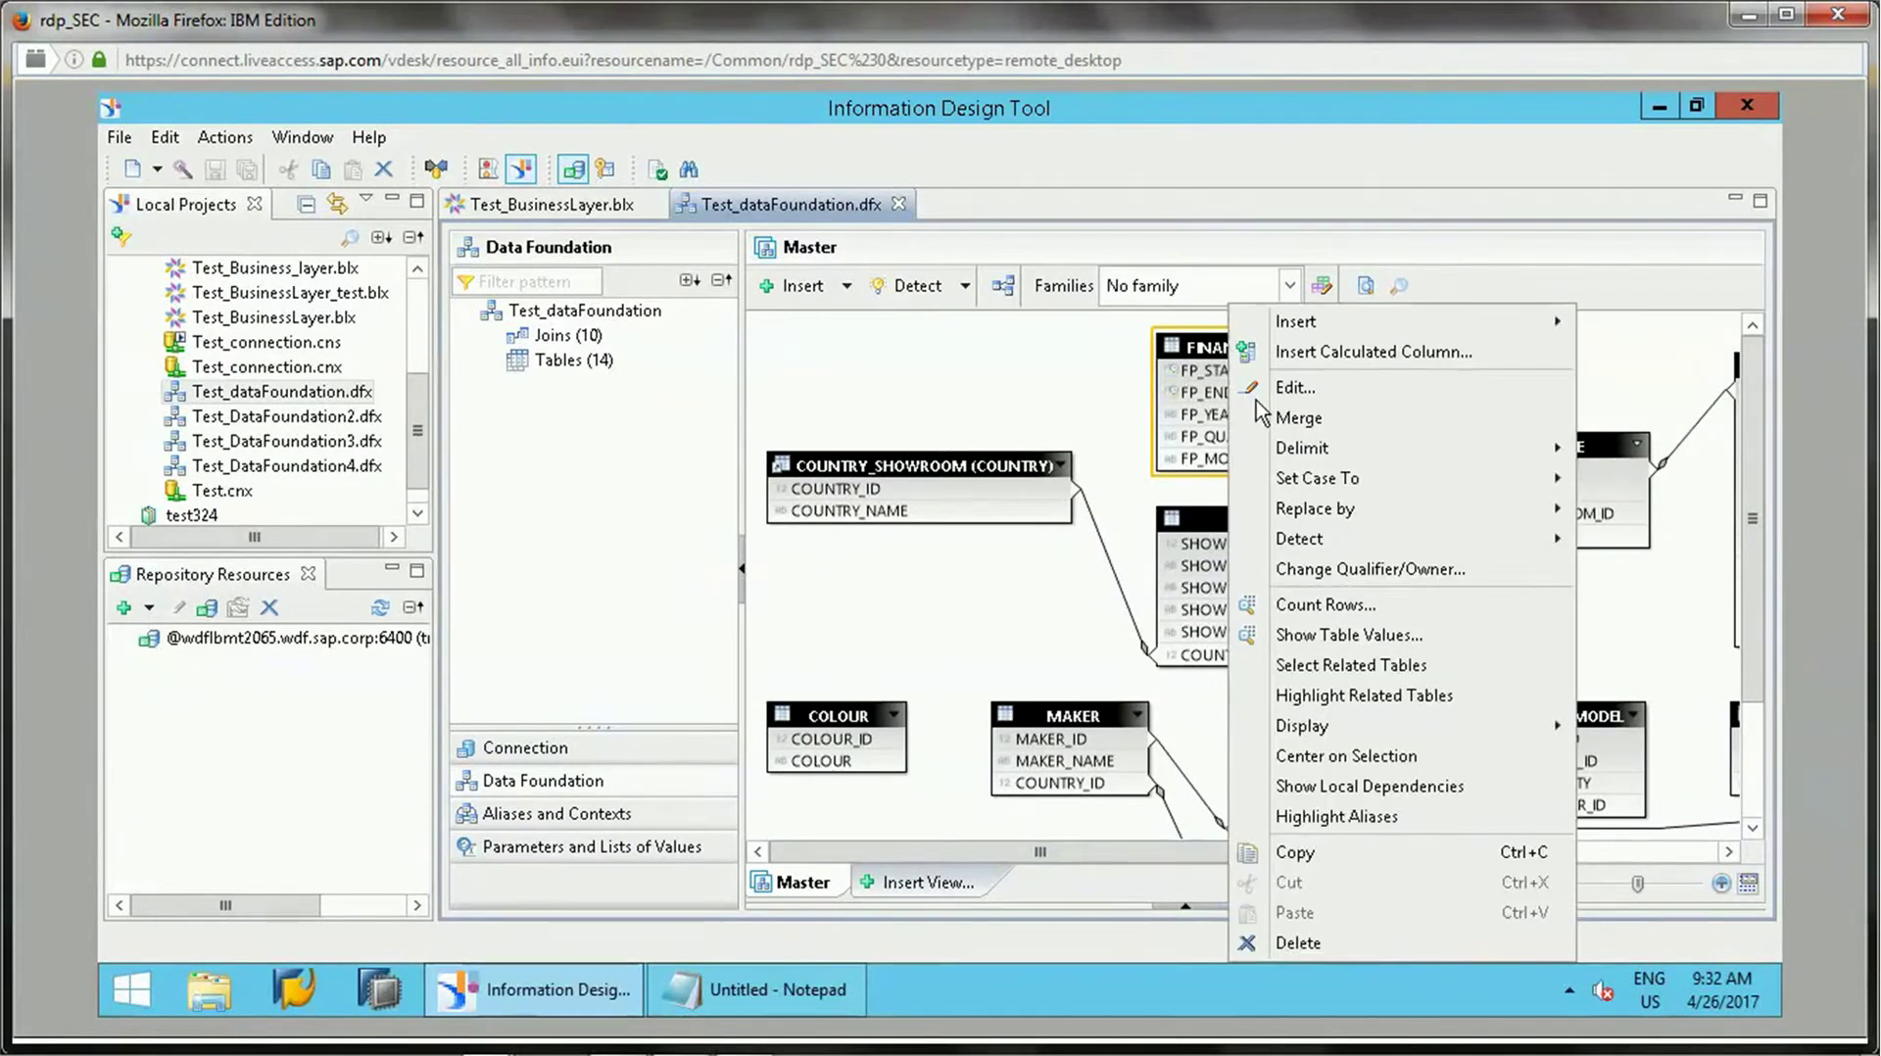
mouse_move(1307, 324)
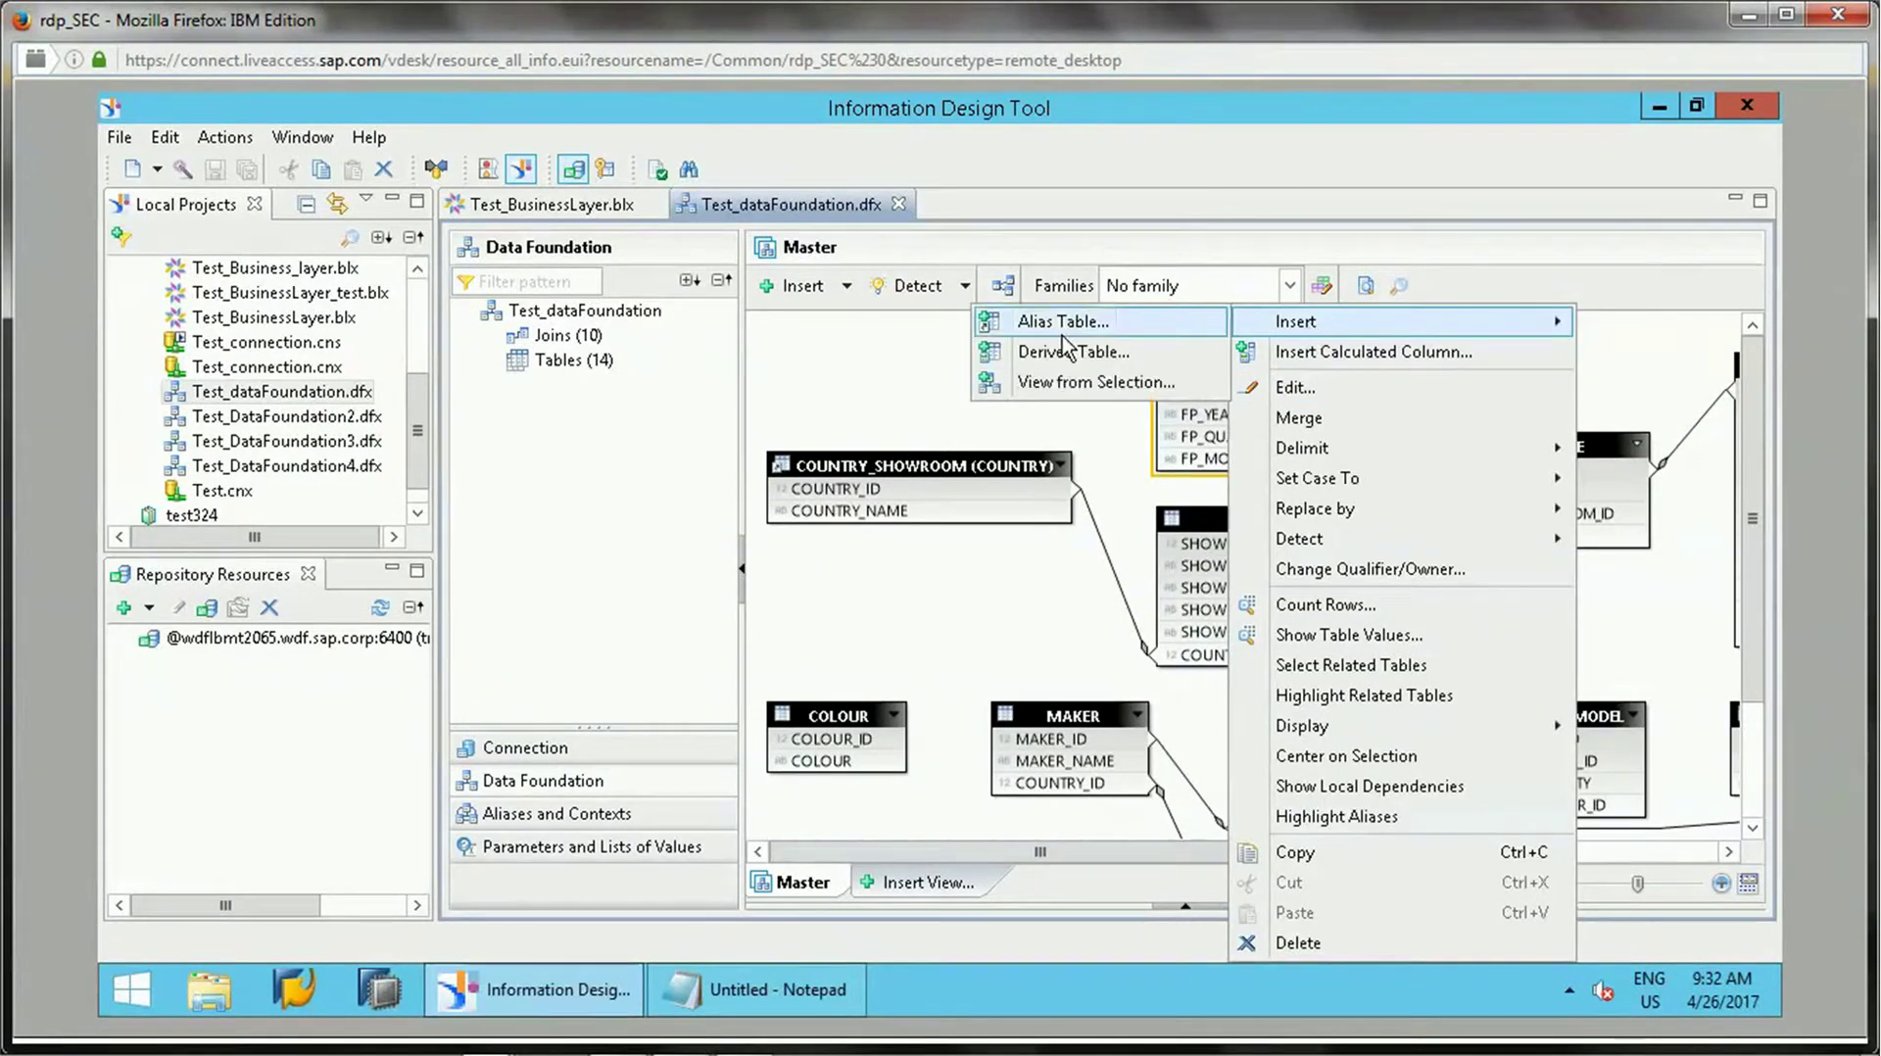
click(875, 380)
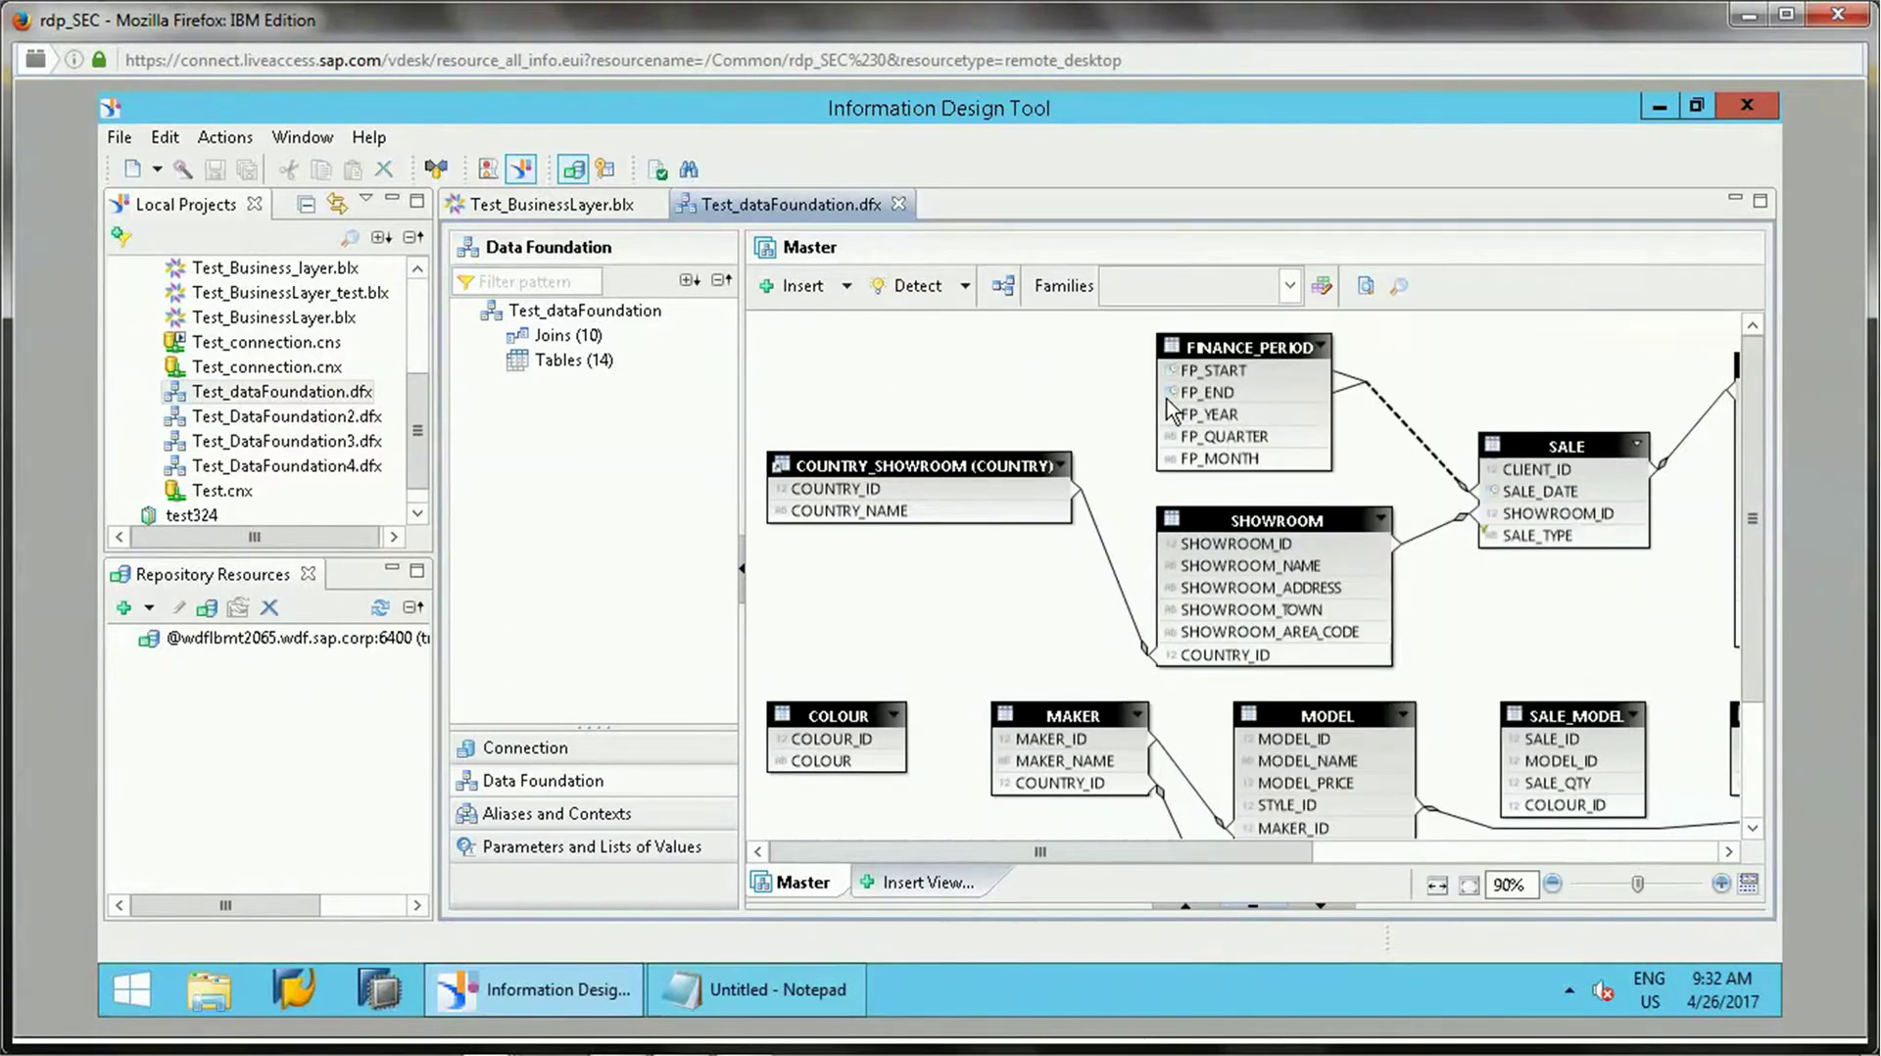
click(1225, 340)
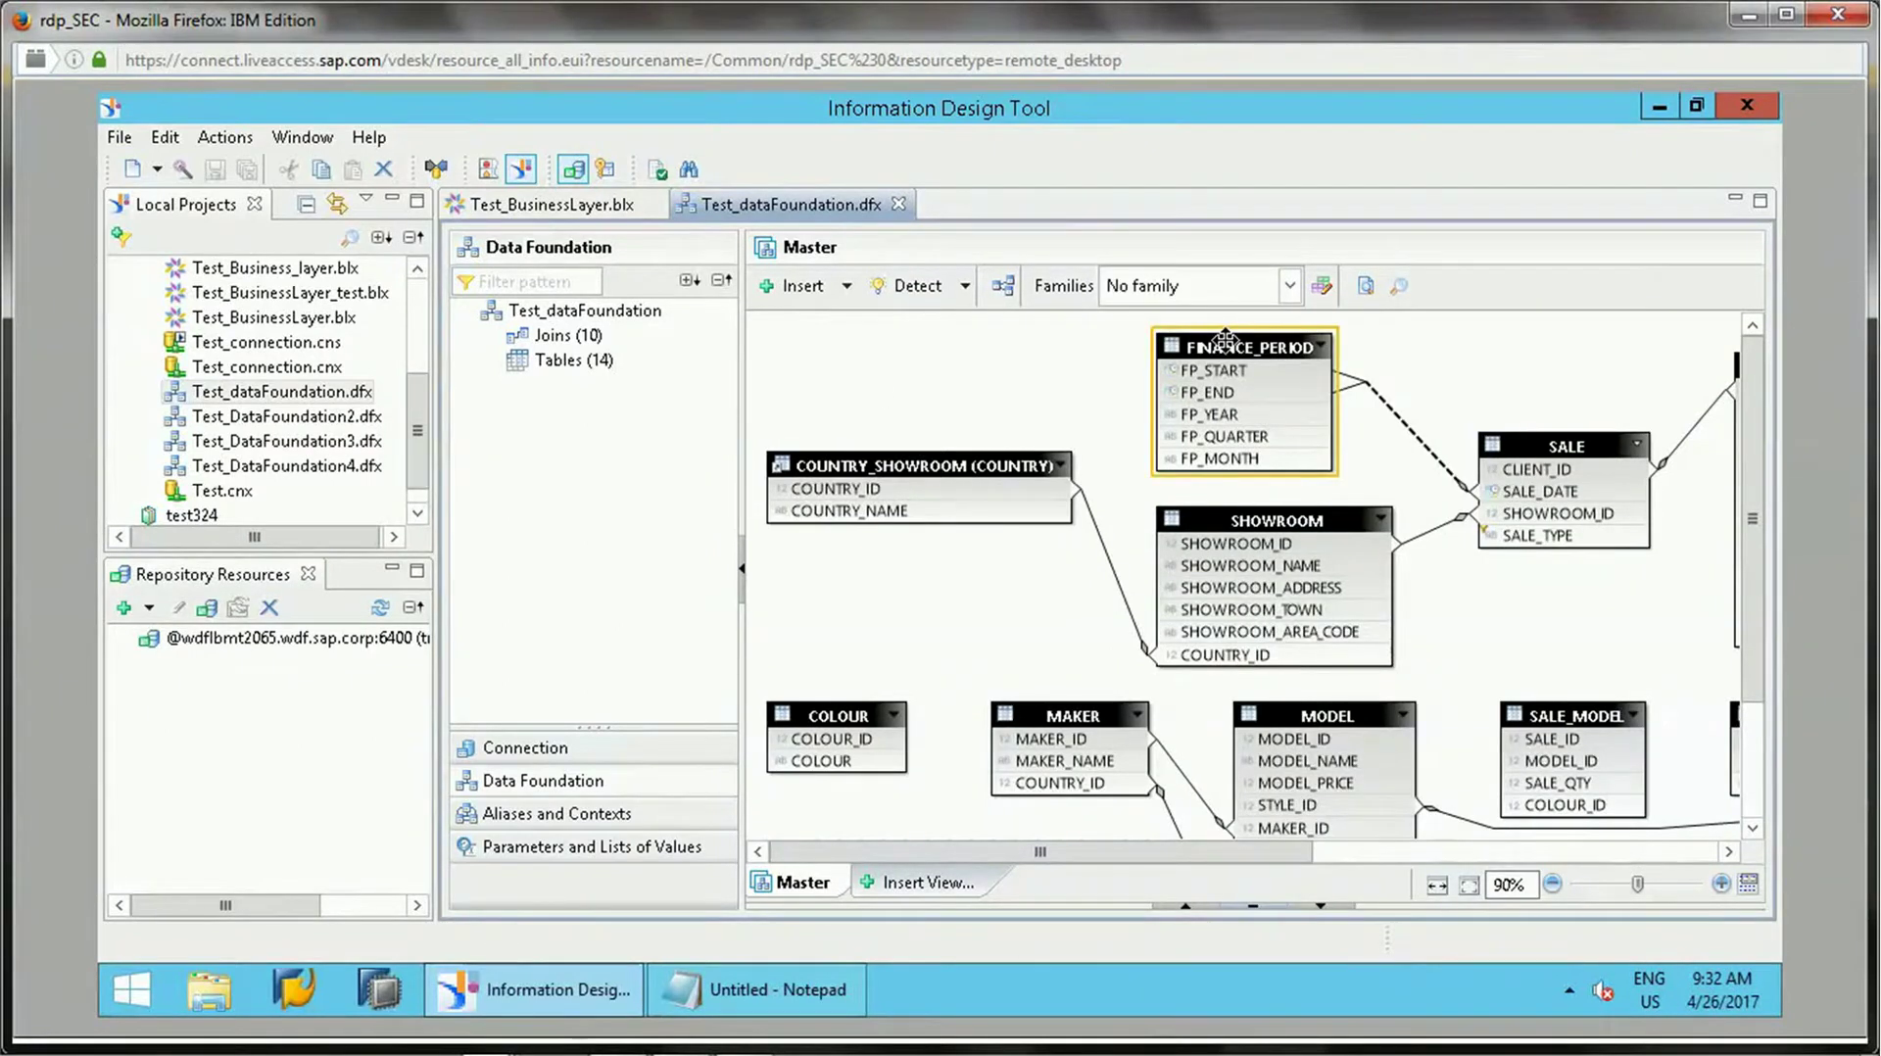
right_click(1224, 340)
click(966, 360)
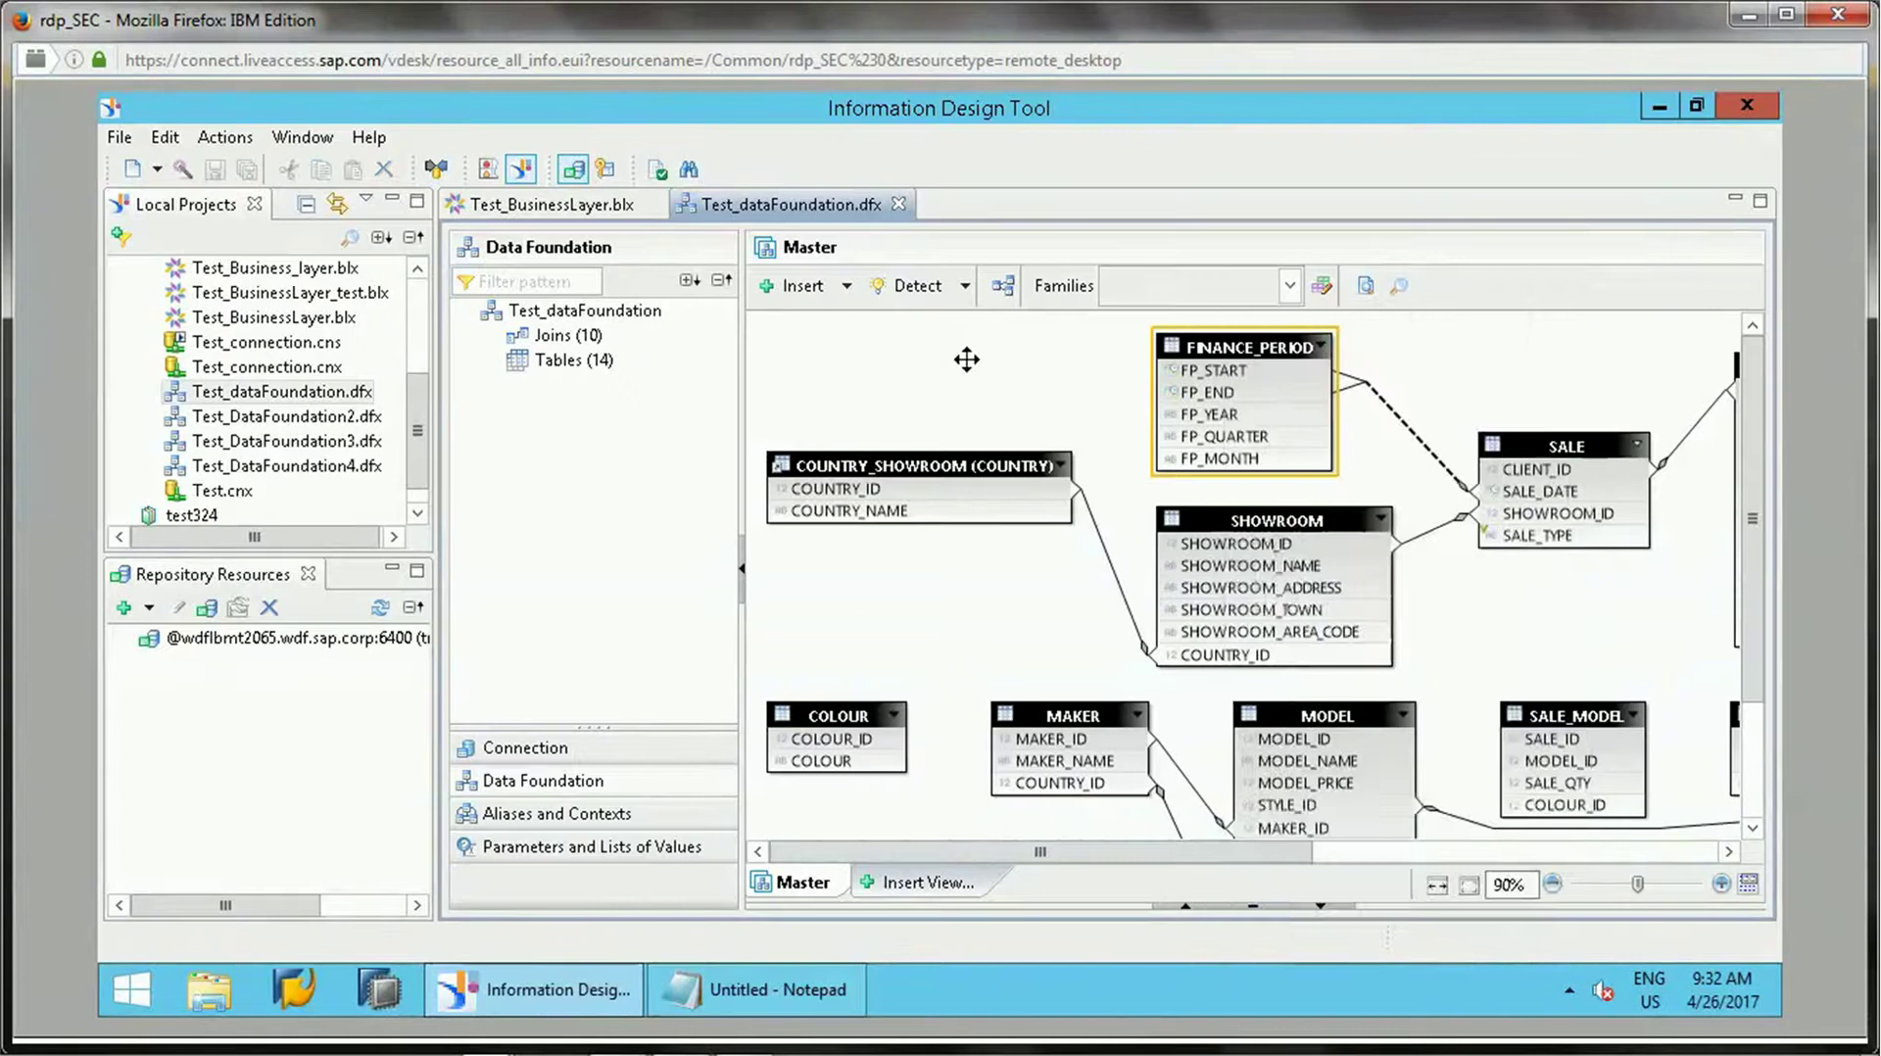
click(847, 285)
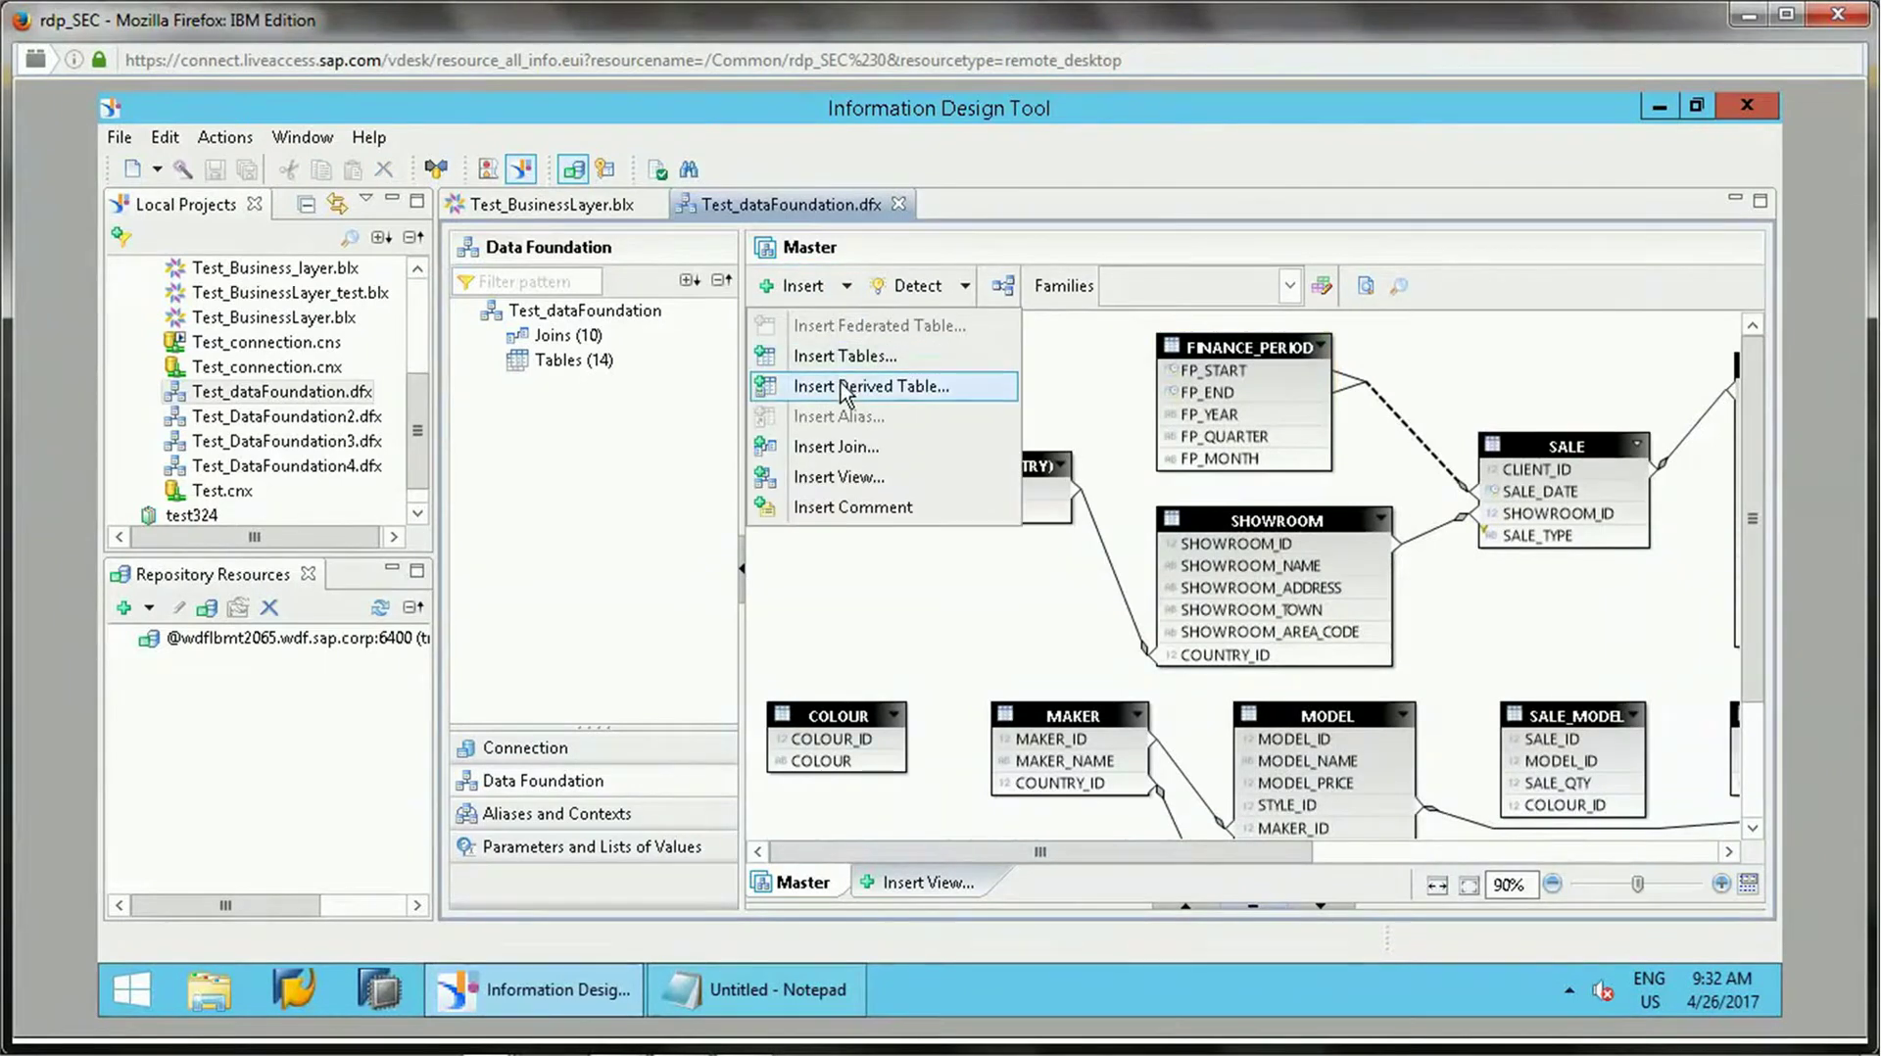
Create a new derived table named Cust_best.
click(841, 384)
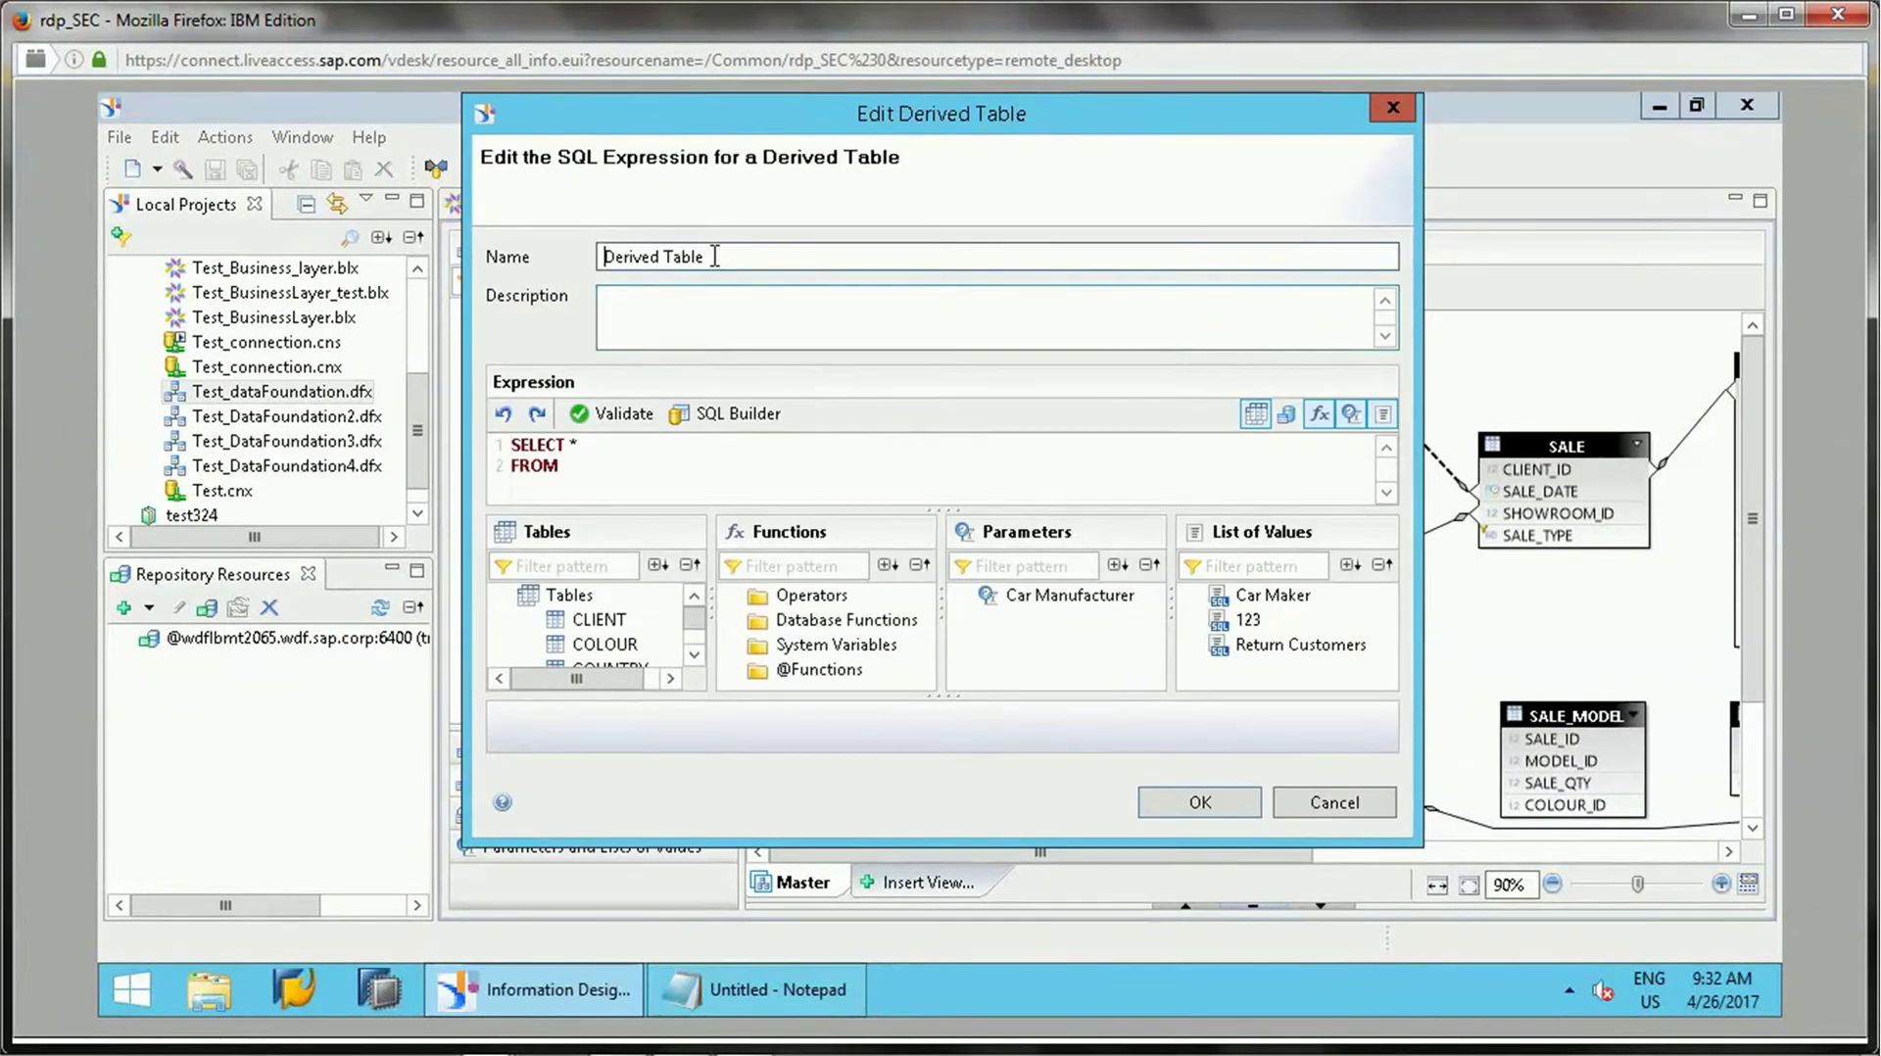
drag(707, 257, 486, 237)
text(CUST)
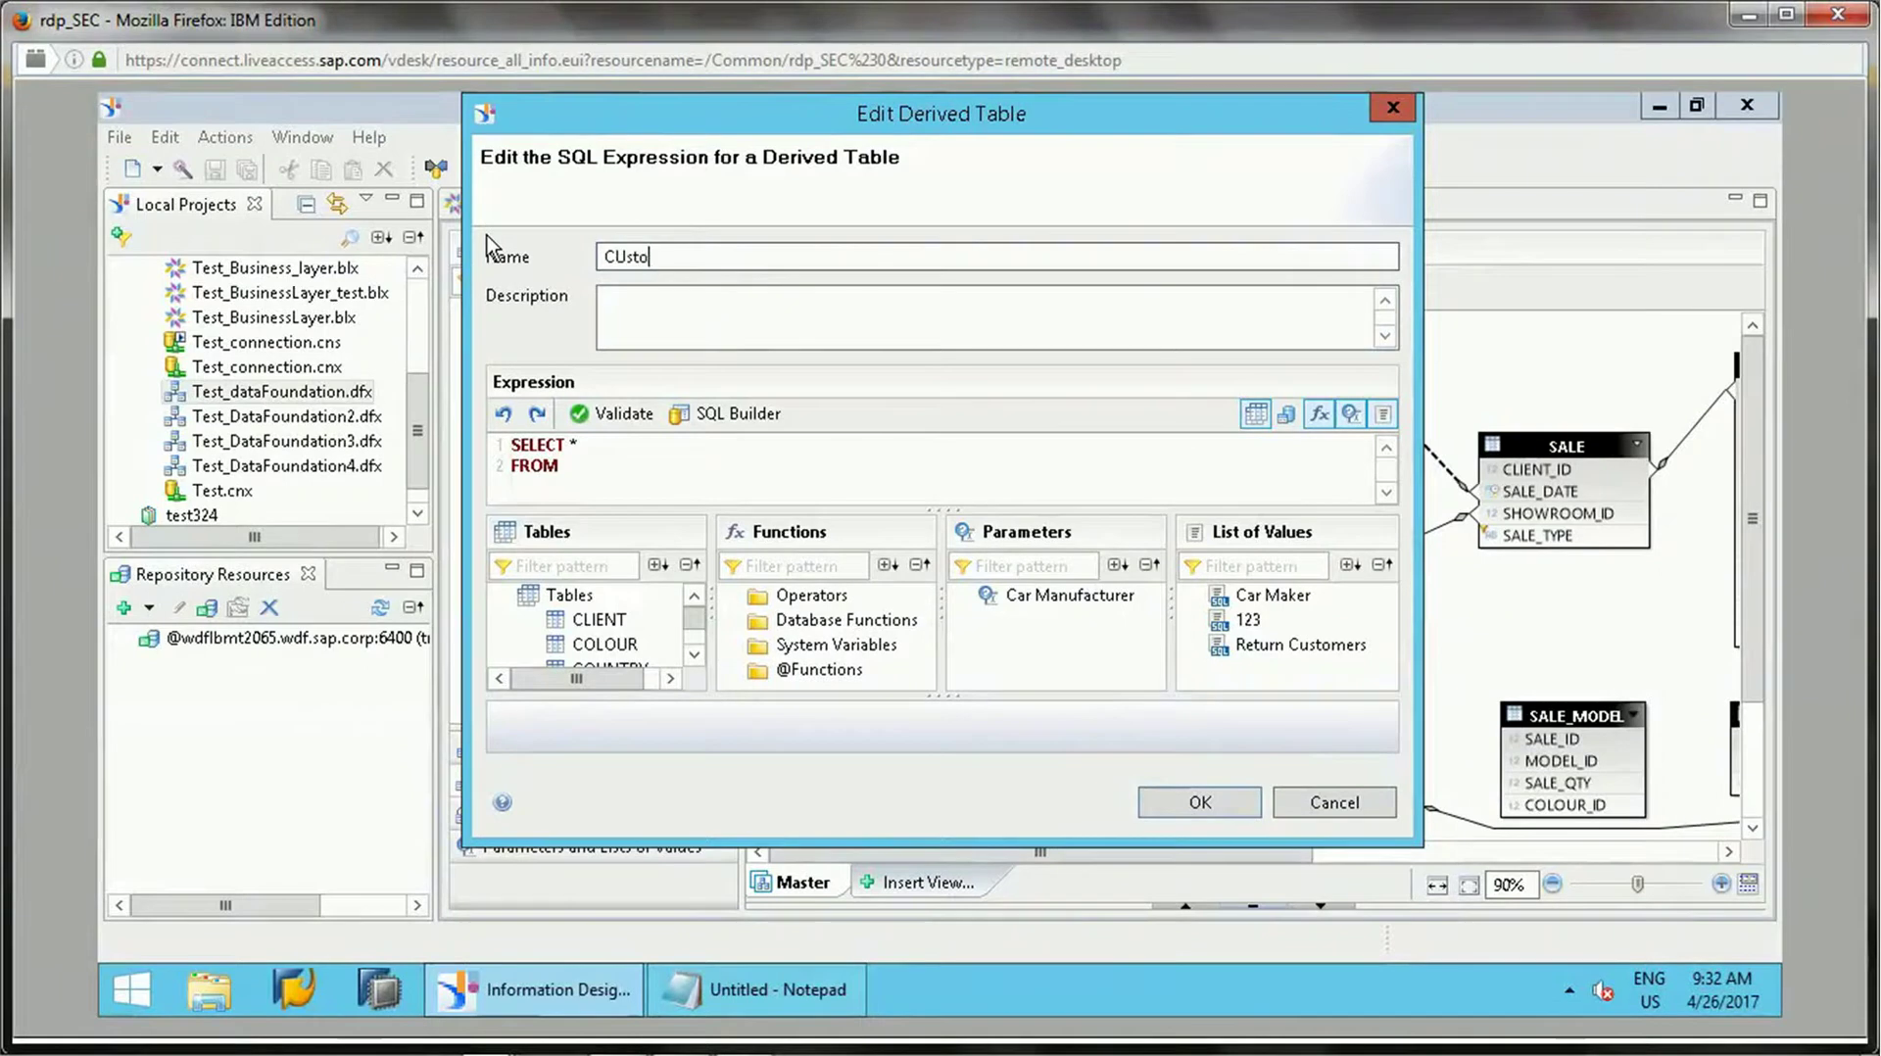
key(BackSpace)
key(BackSpace)
key(BackSpace)
text(ust_best)
key(Tab)
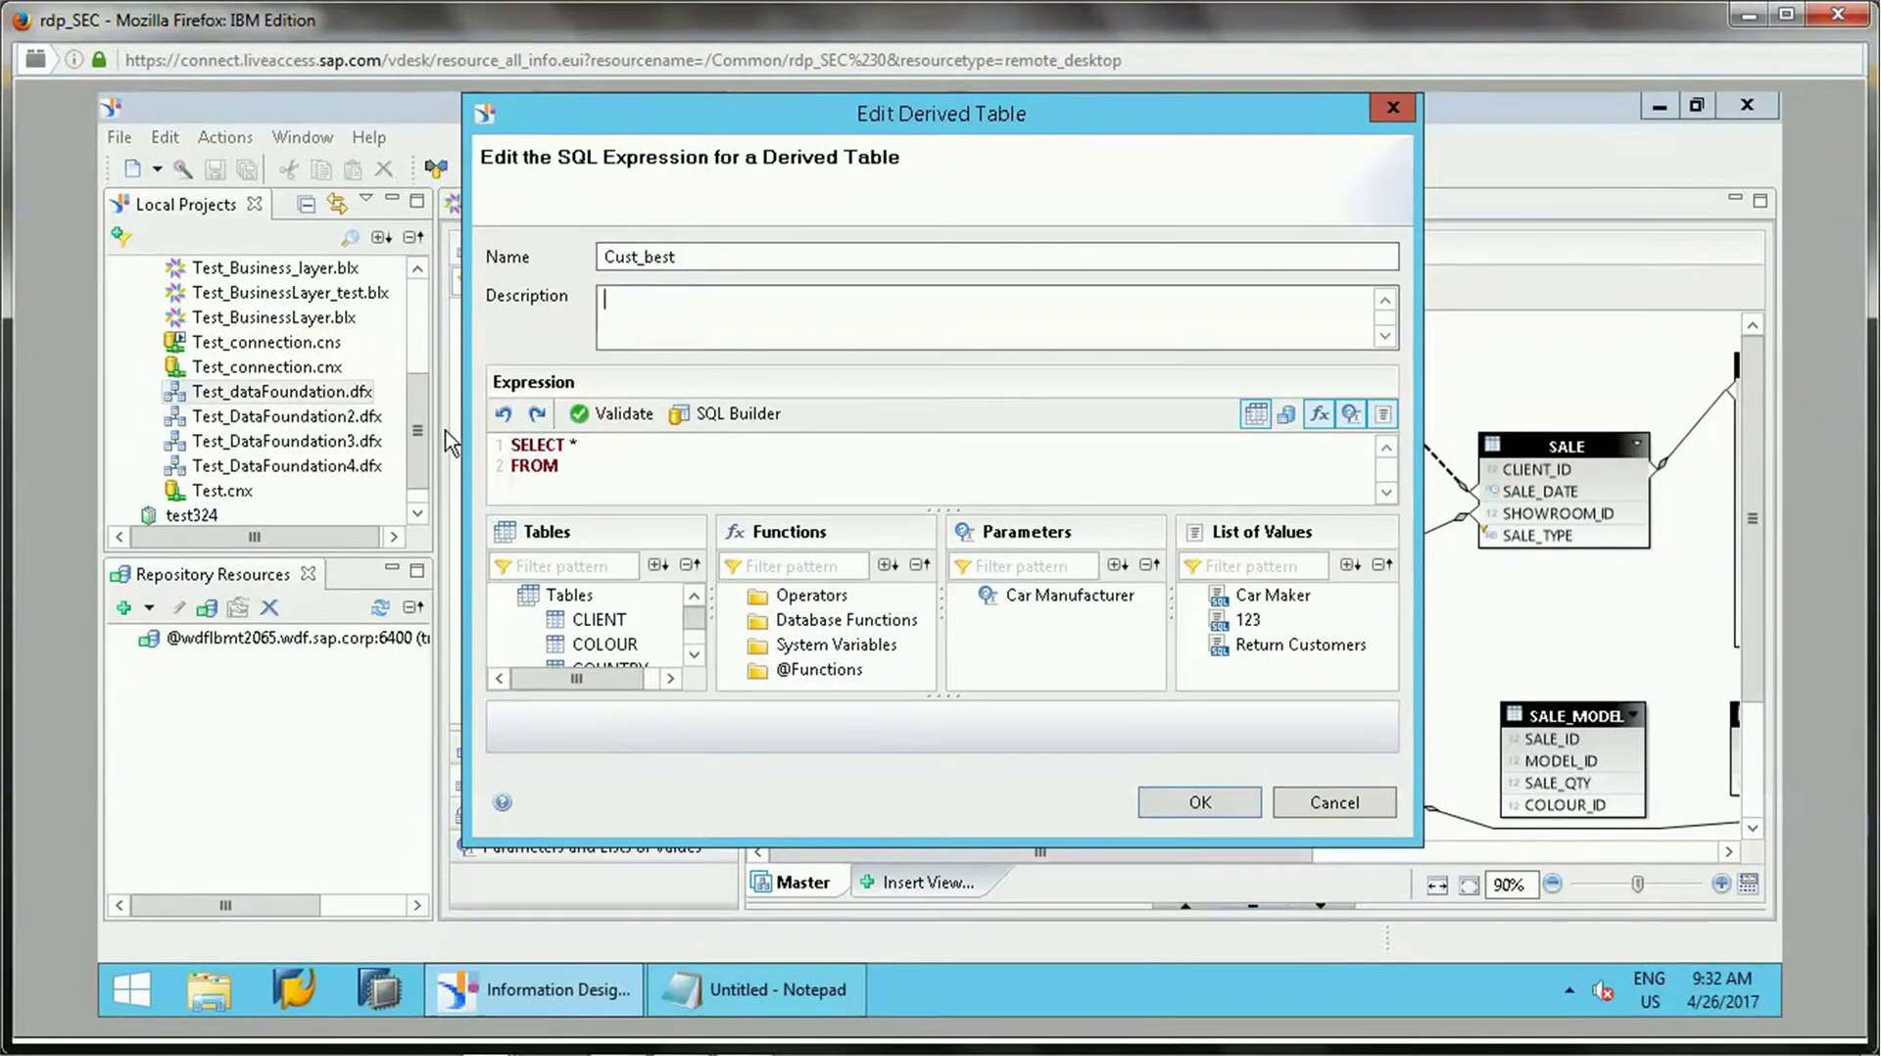
Replace its expression with the query counting each client's sales as number_of_transactions.
drag(593, 466, 495, 432)
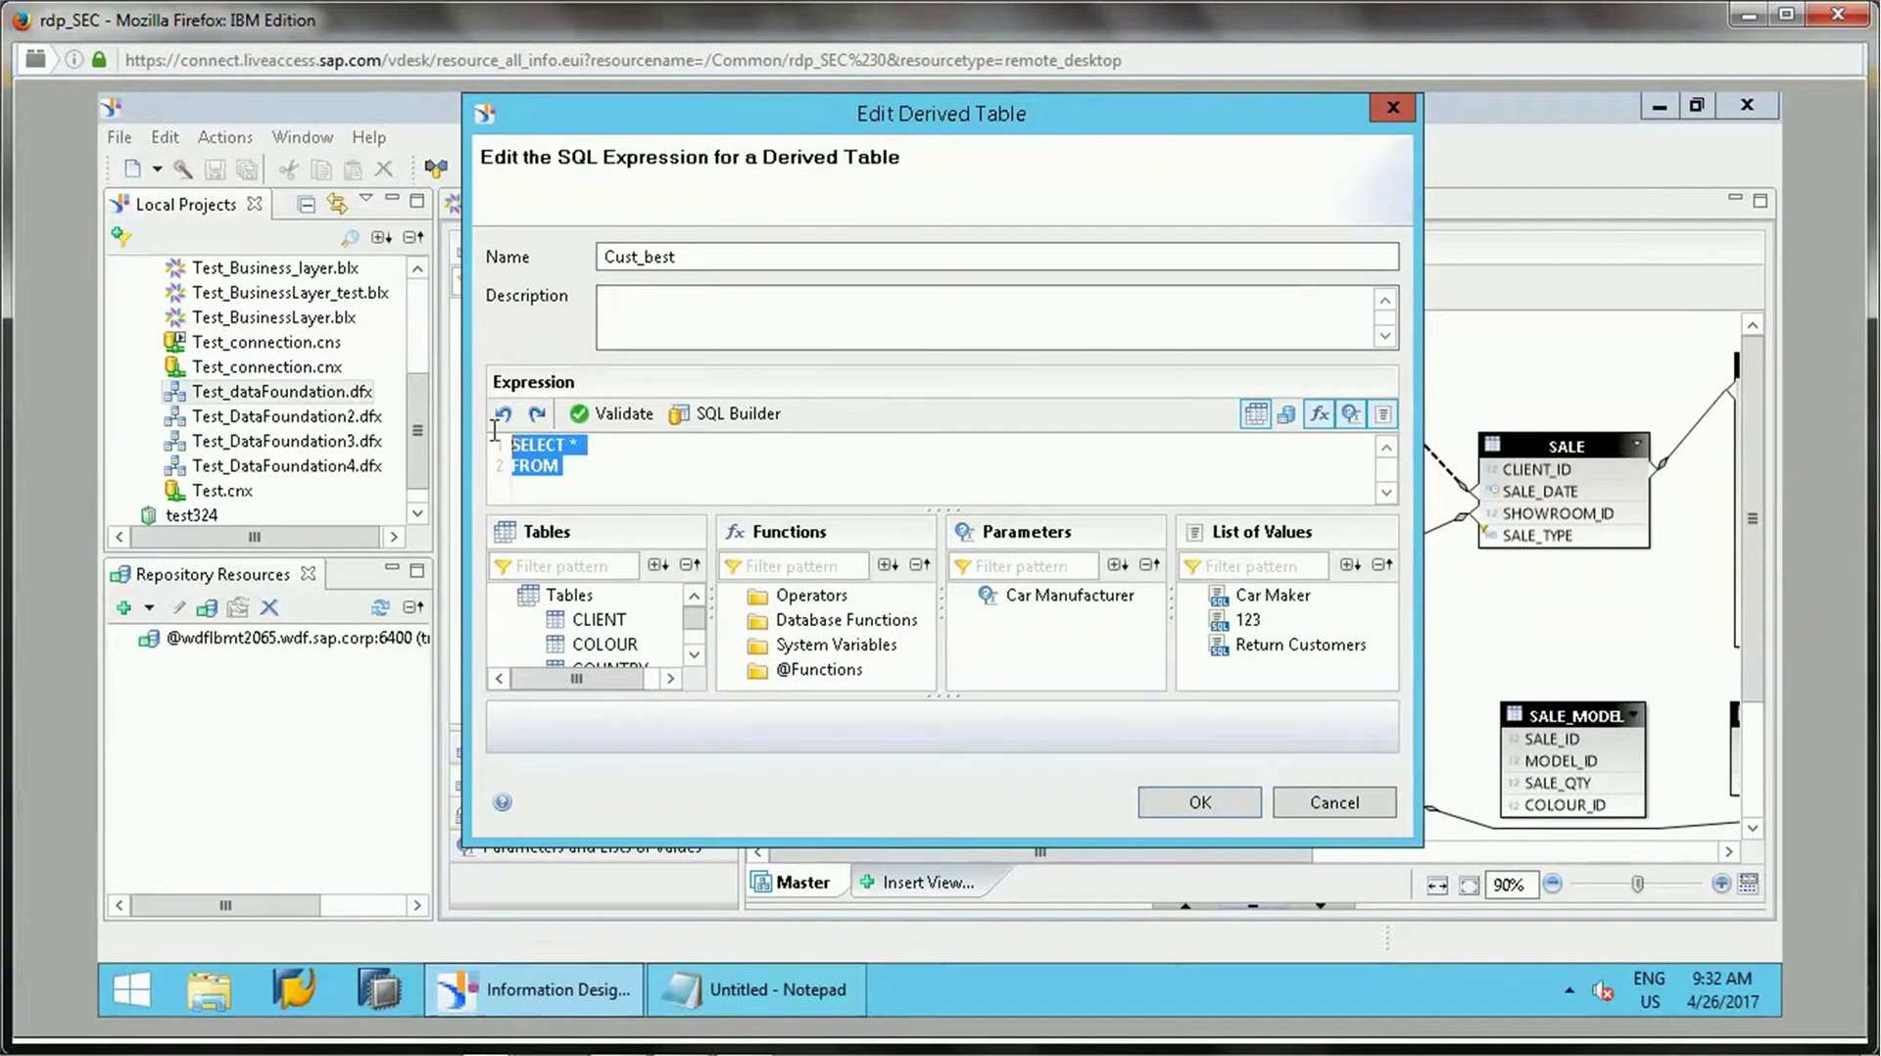
text(SElect client.client_ID , CoUNT(SALE.SALE_ID) AS number_of_transactions FROM CLIENT, SALE WHERE CLIENT.CLIENT_ID =SALE.CLIENT_ID GROUP BY CLIENT.CLIENT_ID)
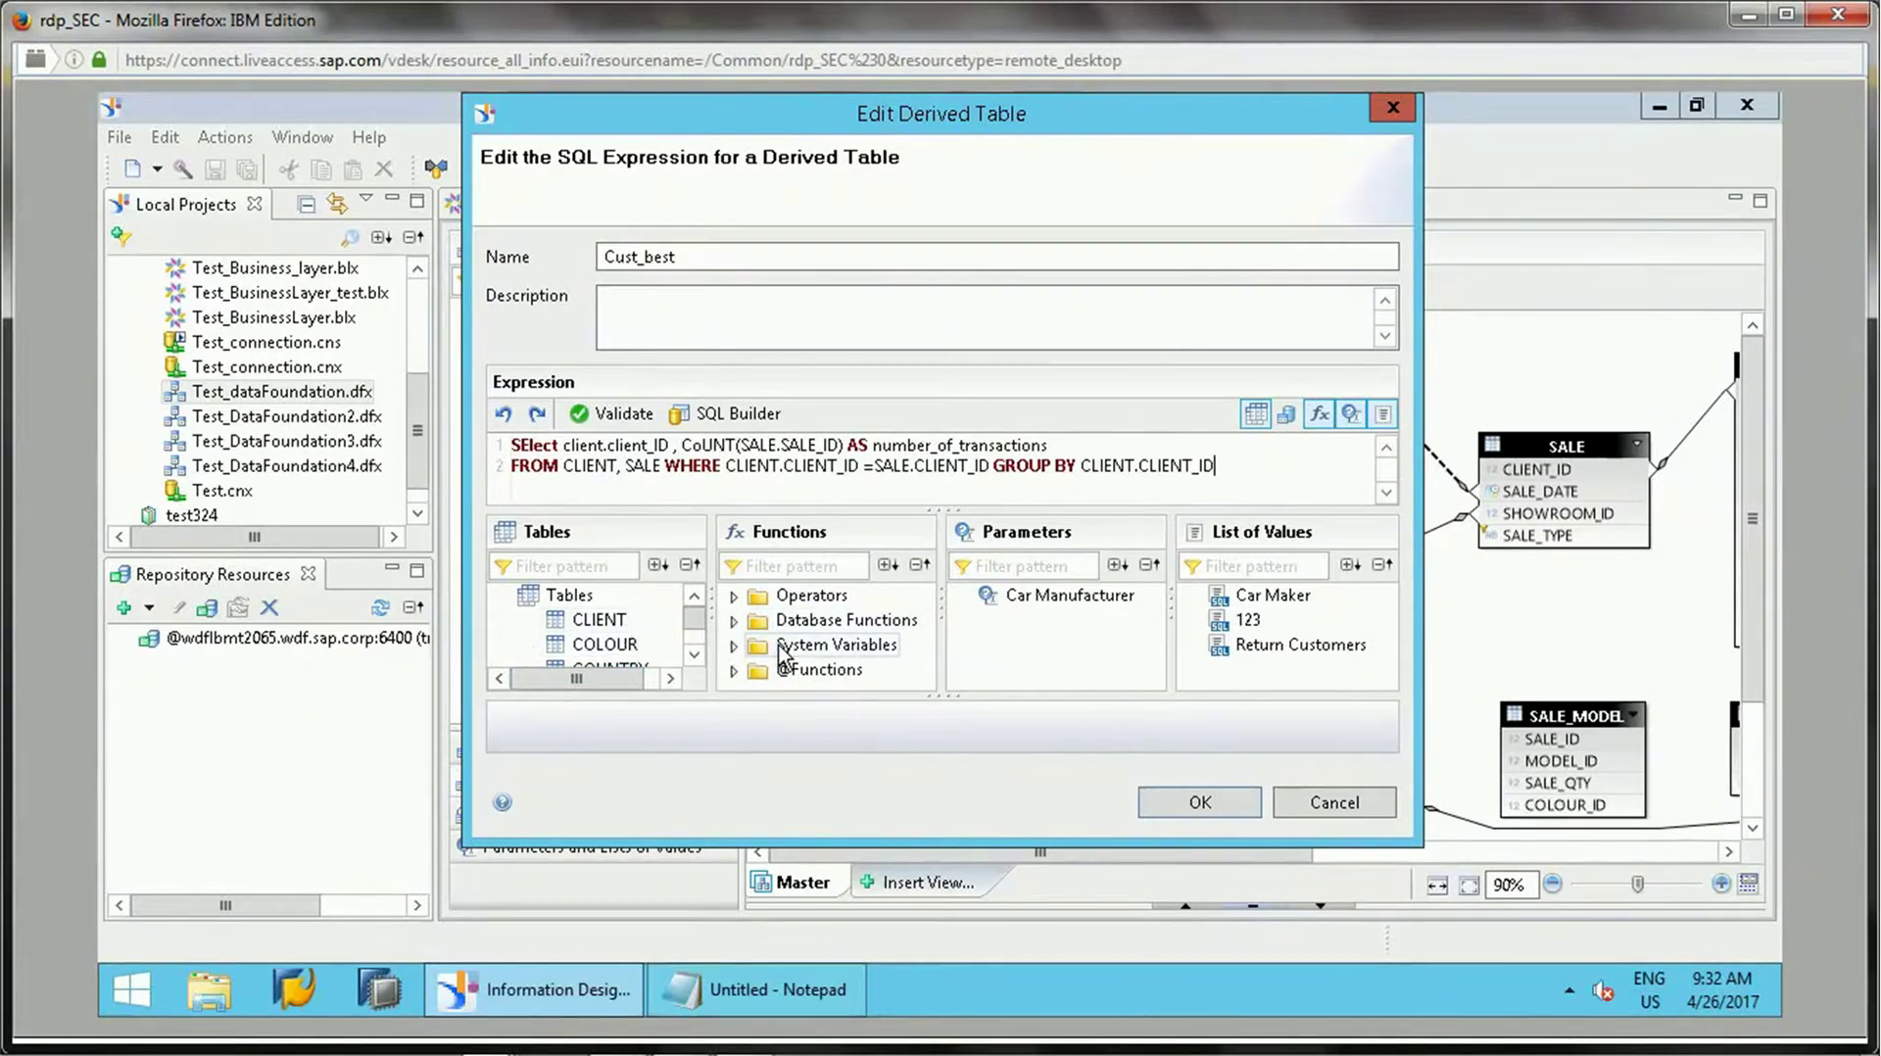
click(734, 623)
click(734, 598)
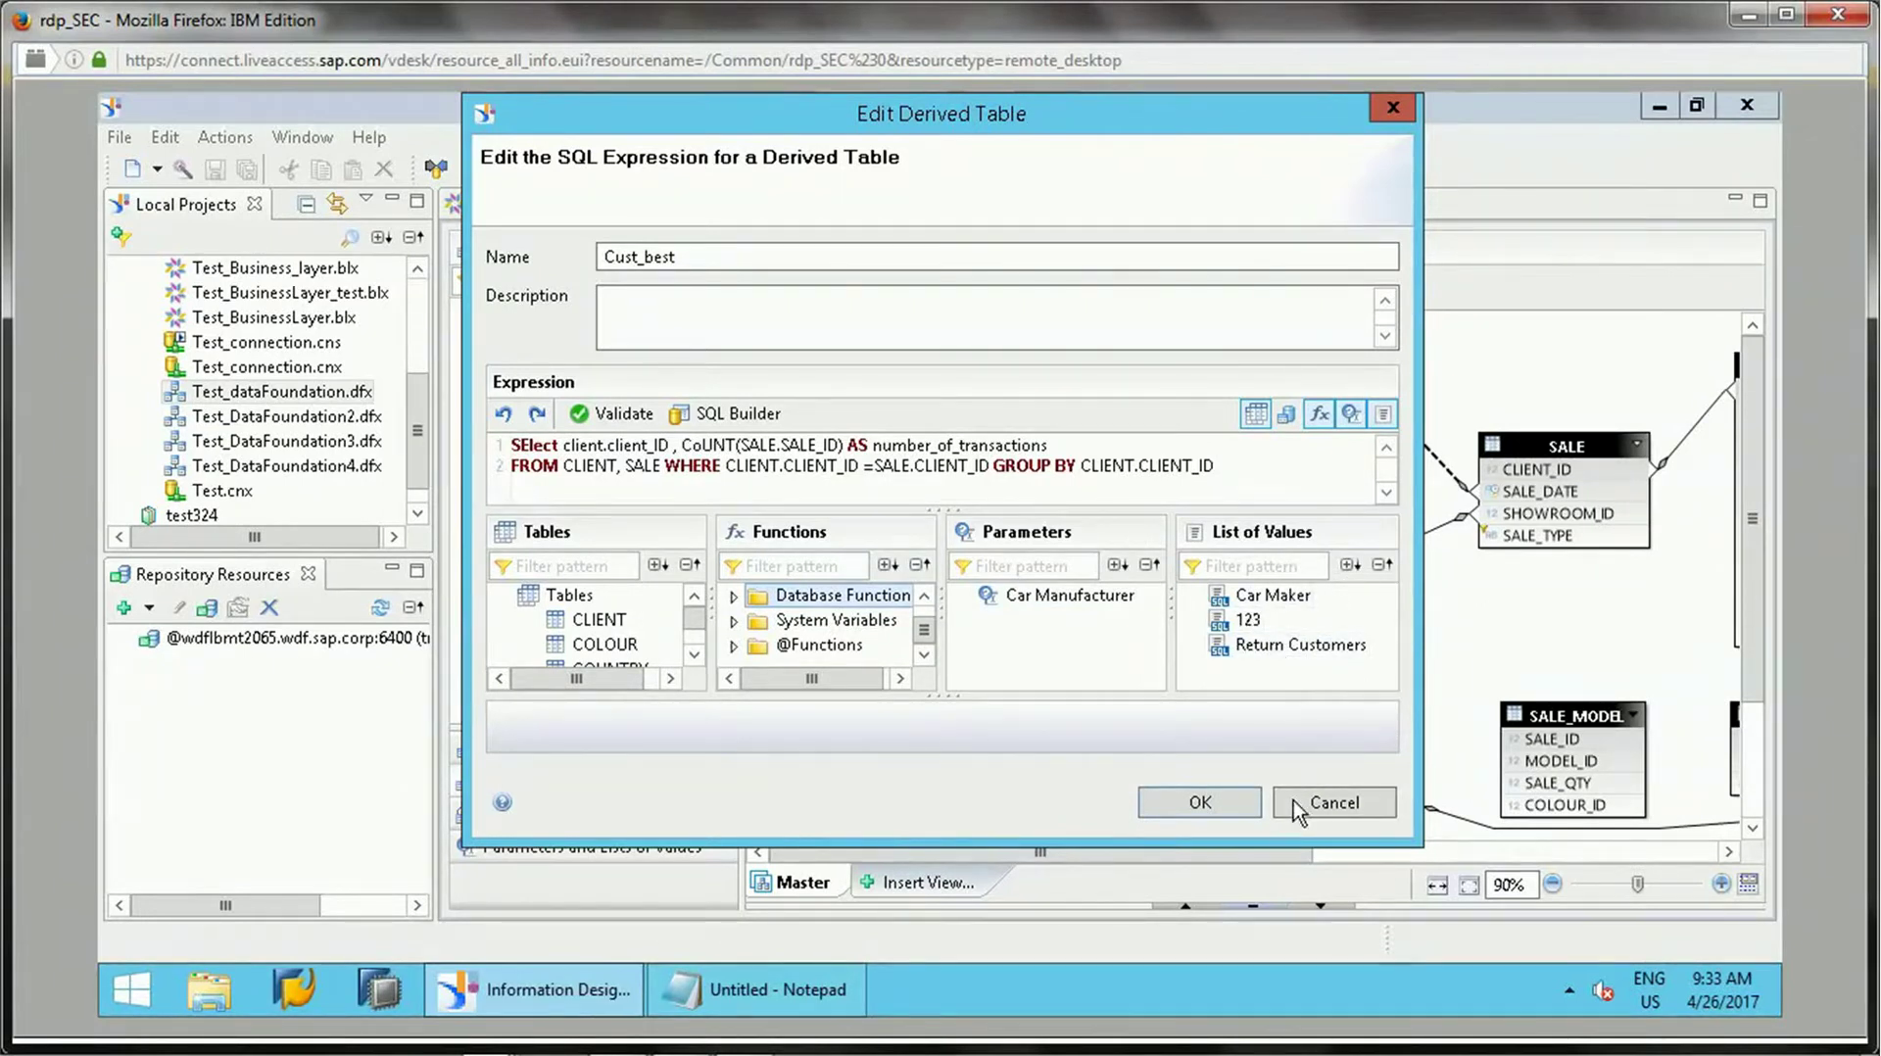
Review the CLIENT_ID and SALE.CLIENT_ID references in the Cust_best query.
double_click(826, 467)
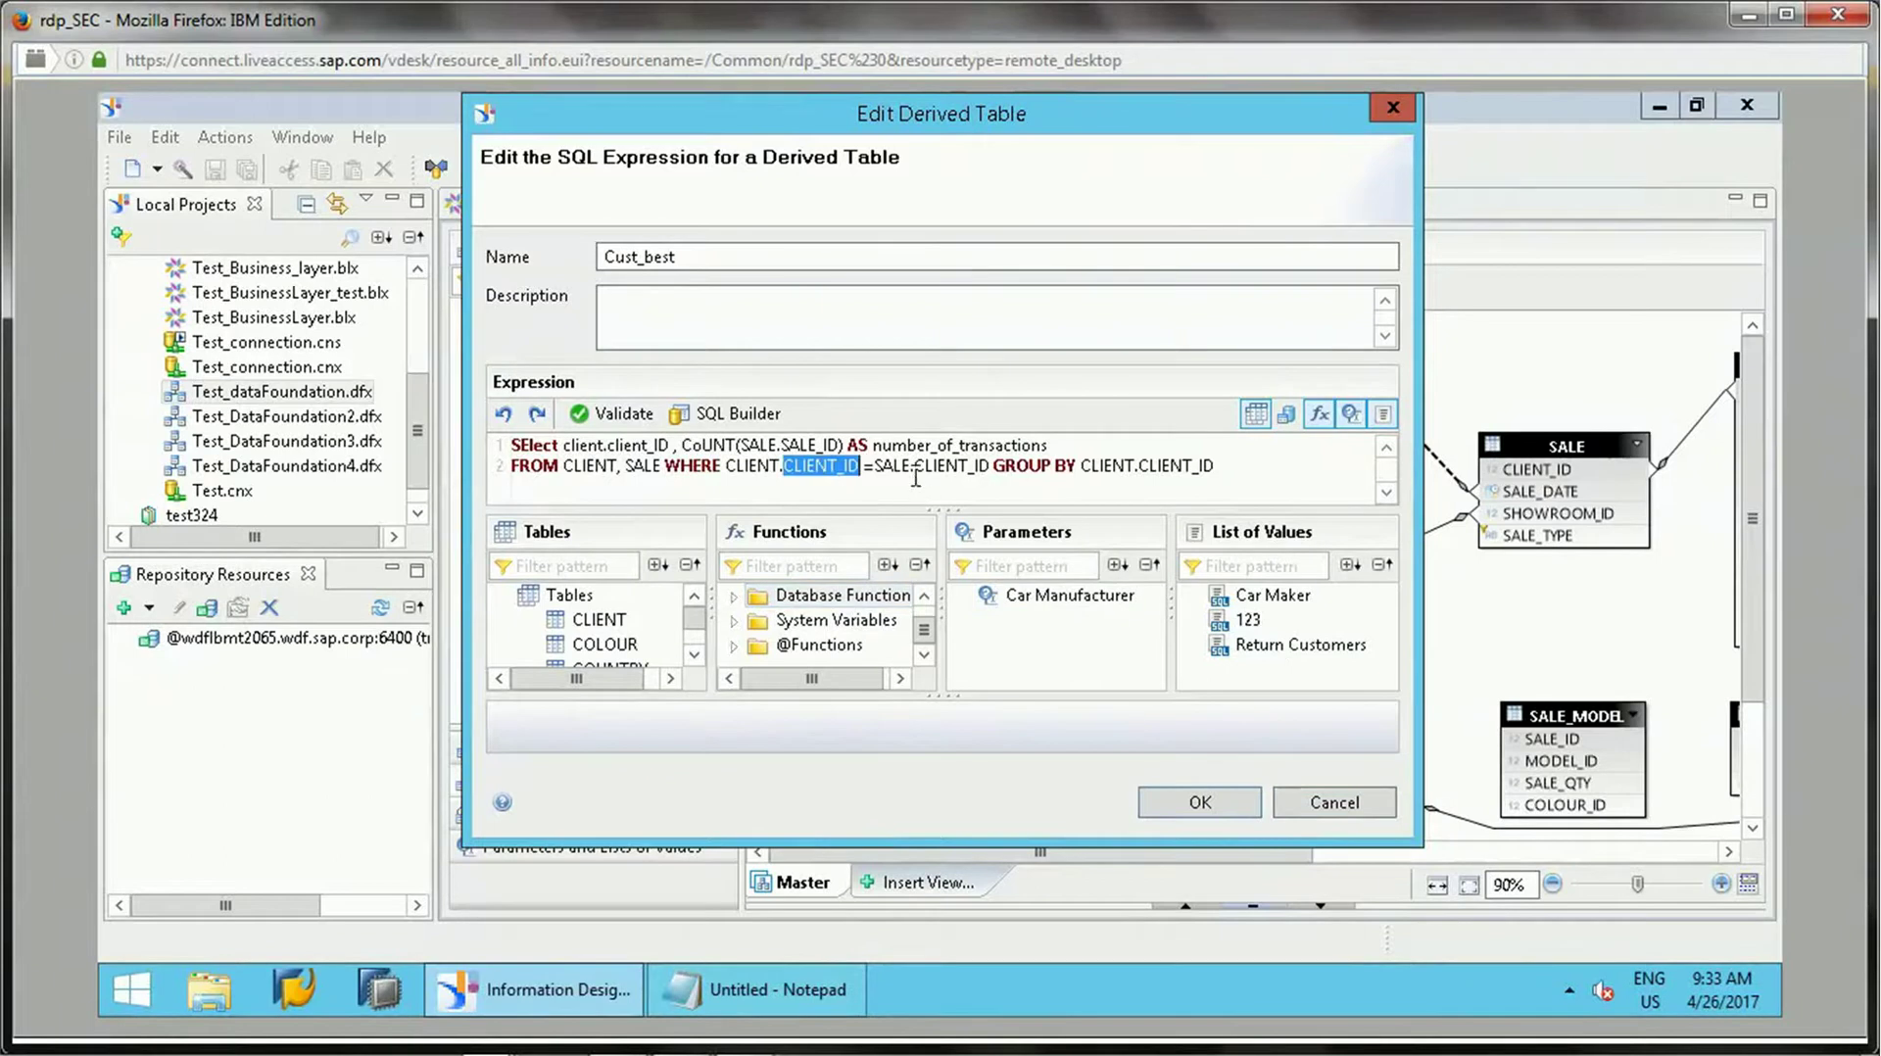
click(915, 467)
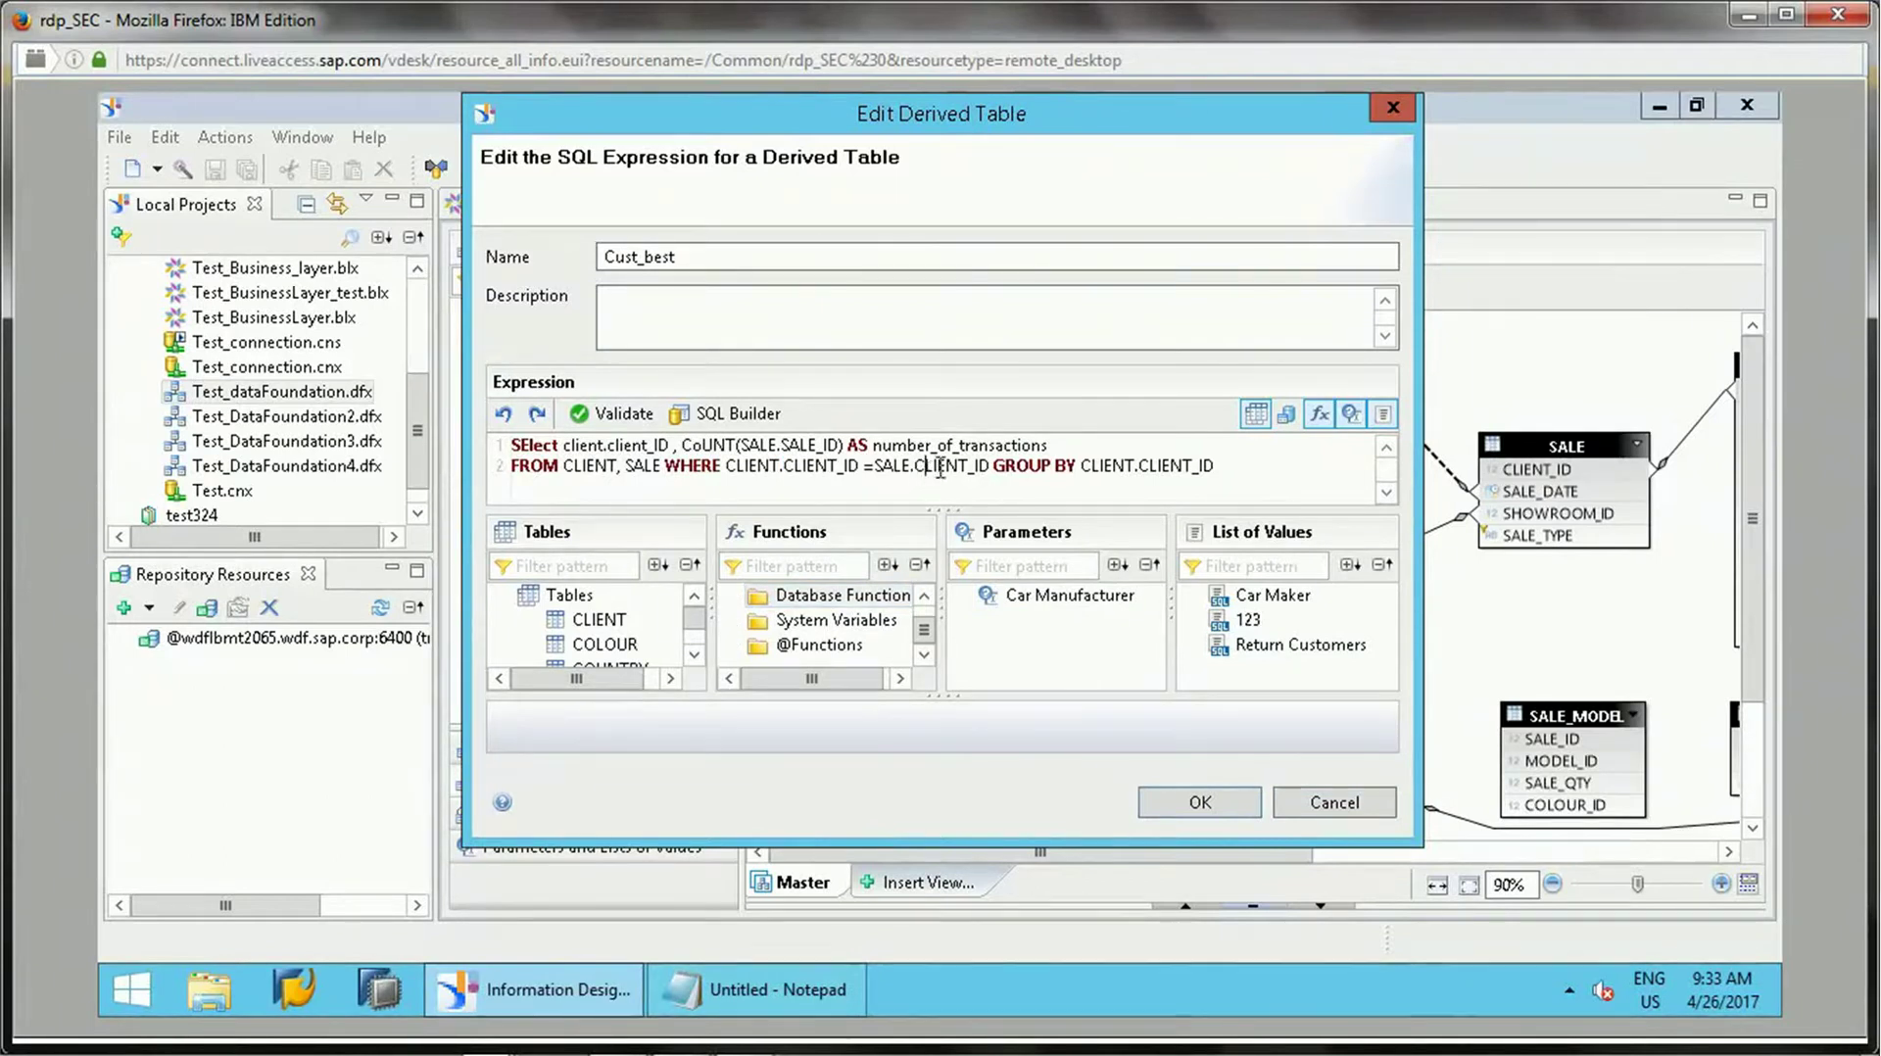
triple_click(992, 465)
click(992, 466)
drag(992, 465, 925, 467)
click(925, 474)
Validate the Cust_best SQL and add the derived table to the diagram.
click(603, 414)
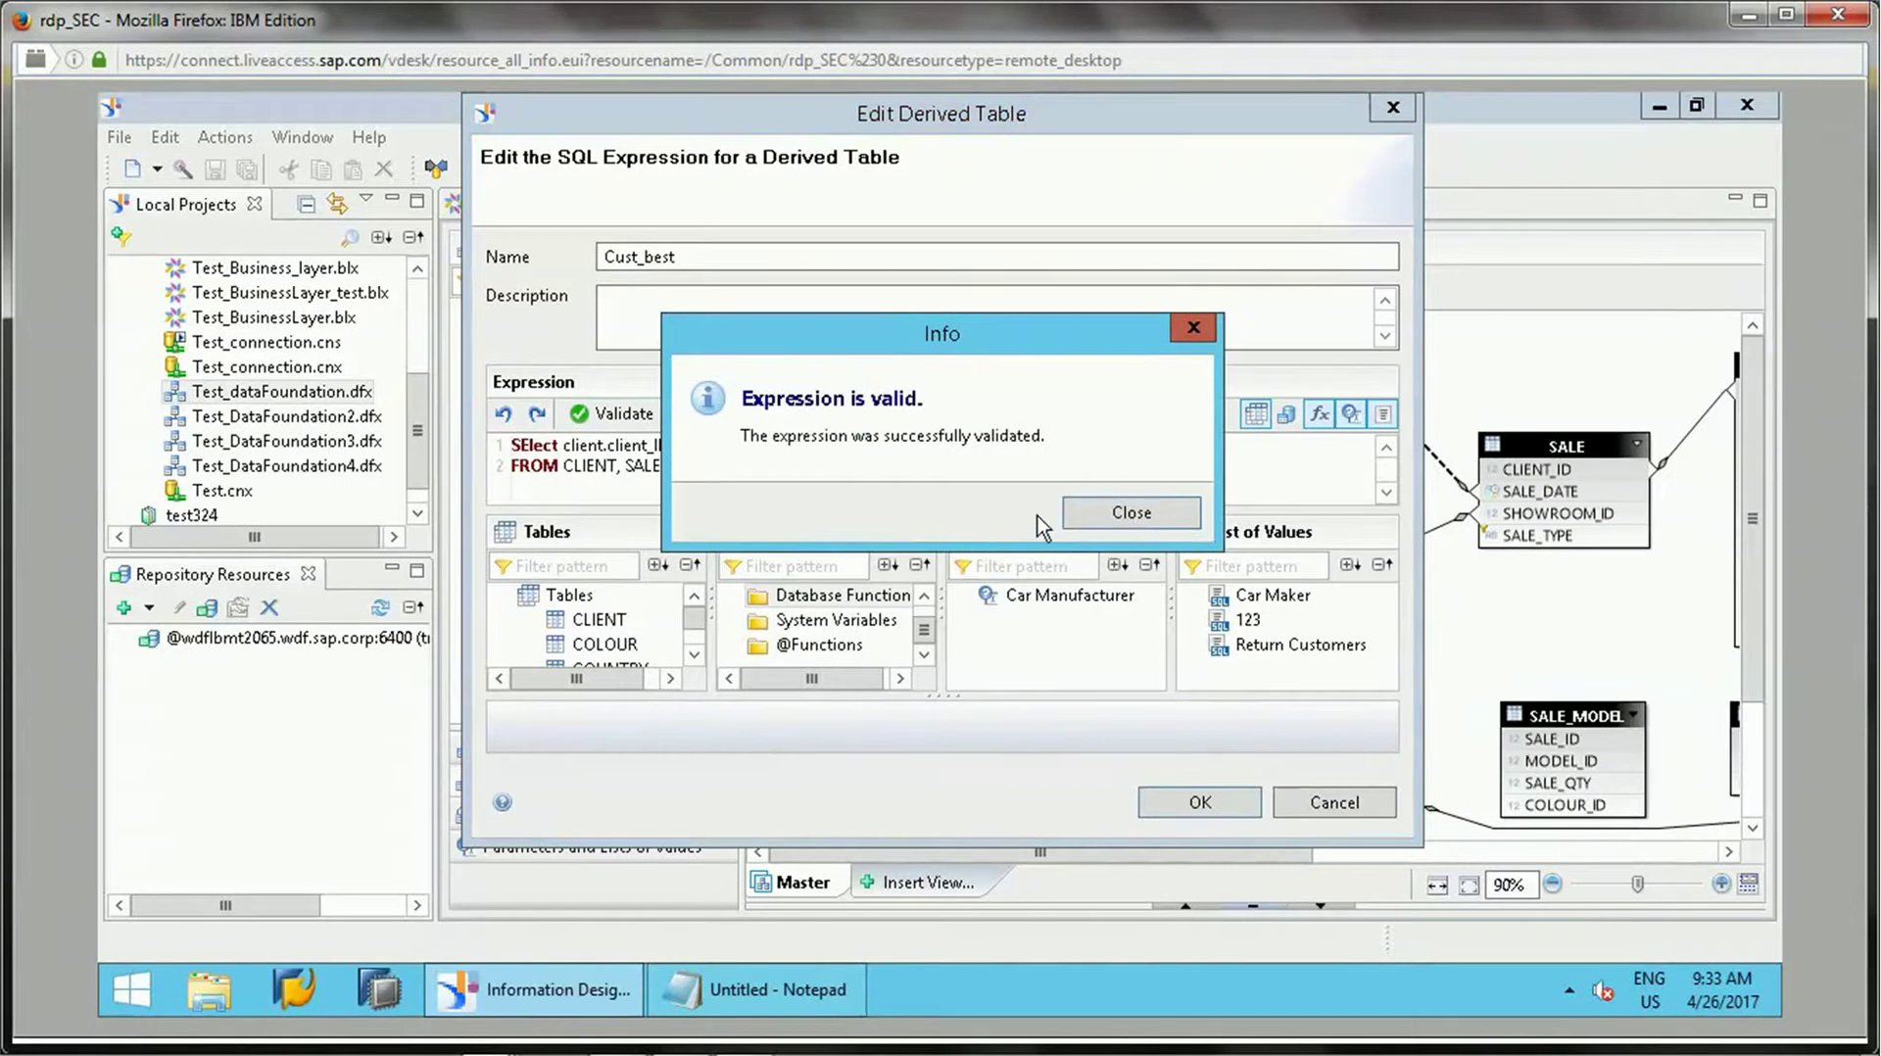
click(1127, 513)
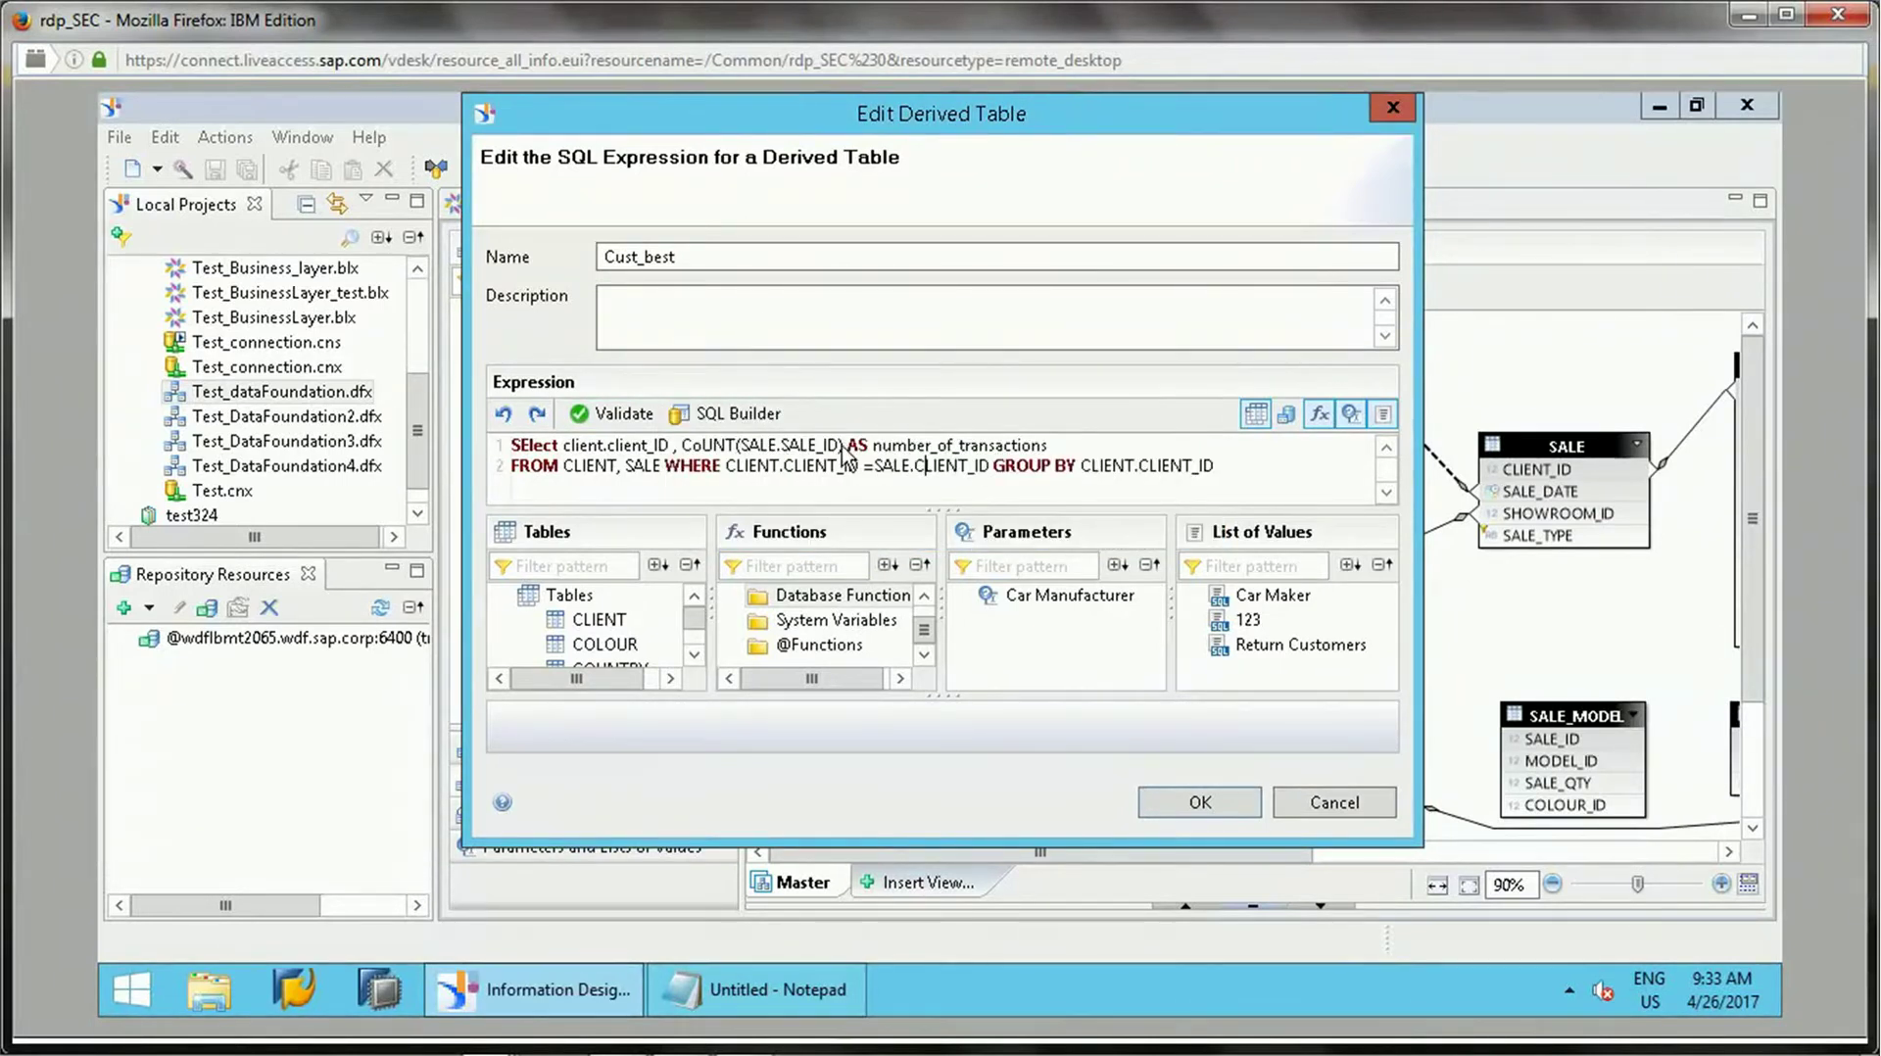
drag(841, 446, 714, 448)
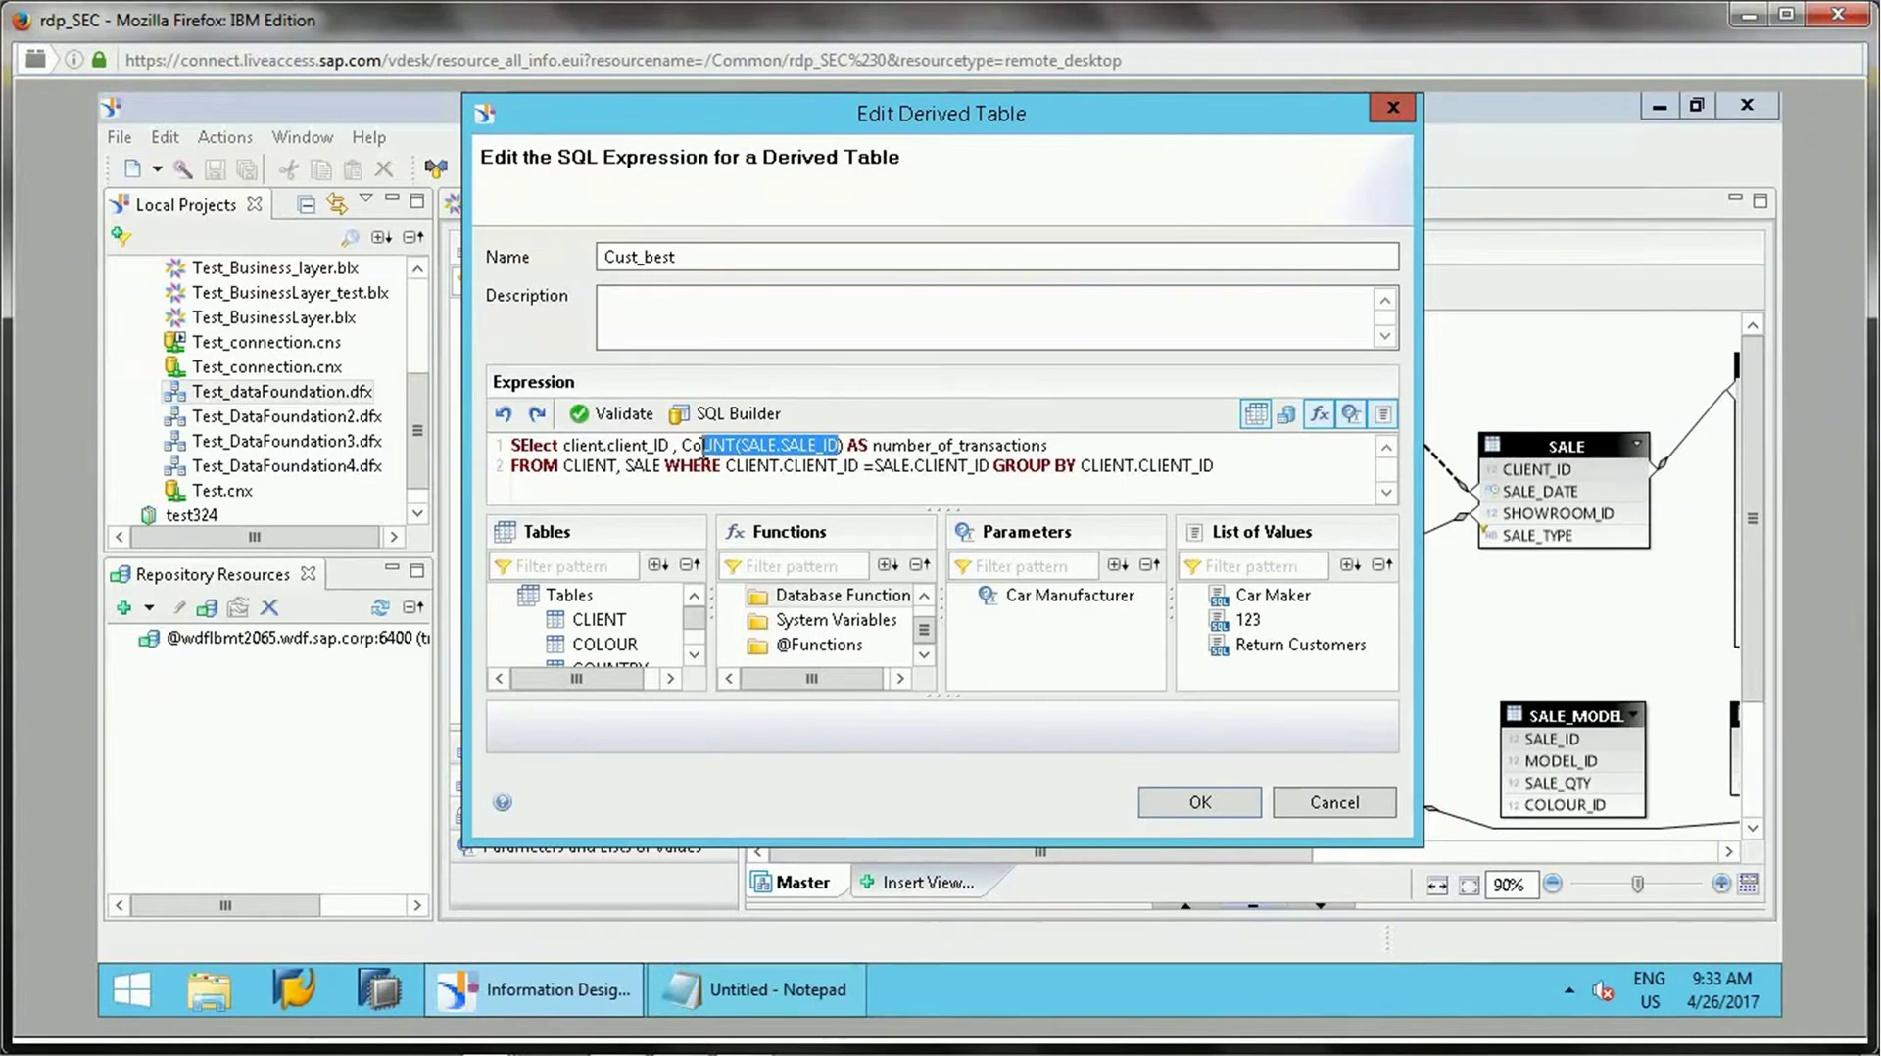
click(710, 447)
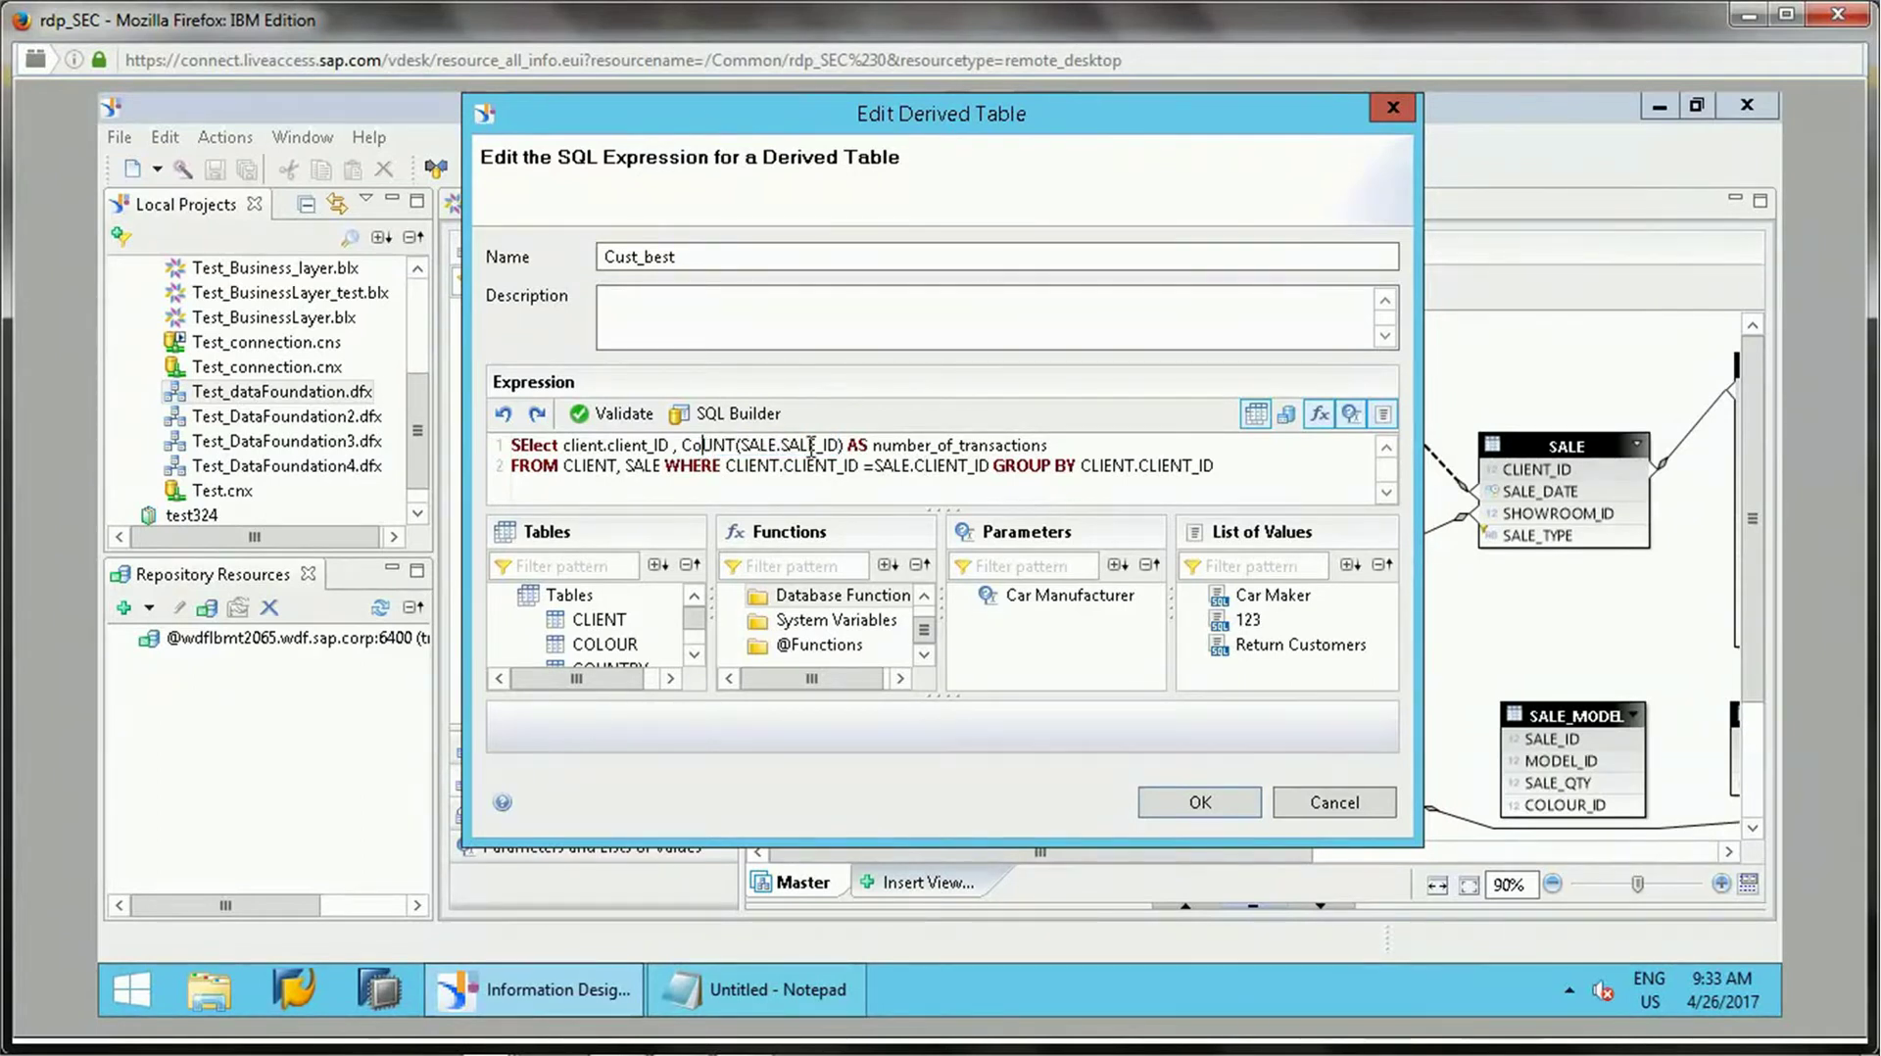
click(1164, 797)
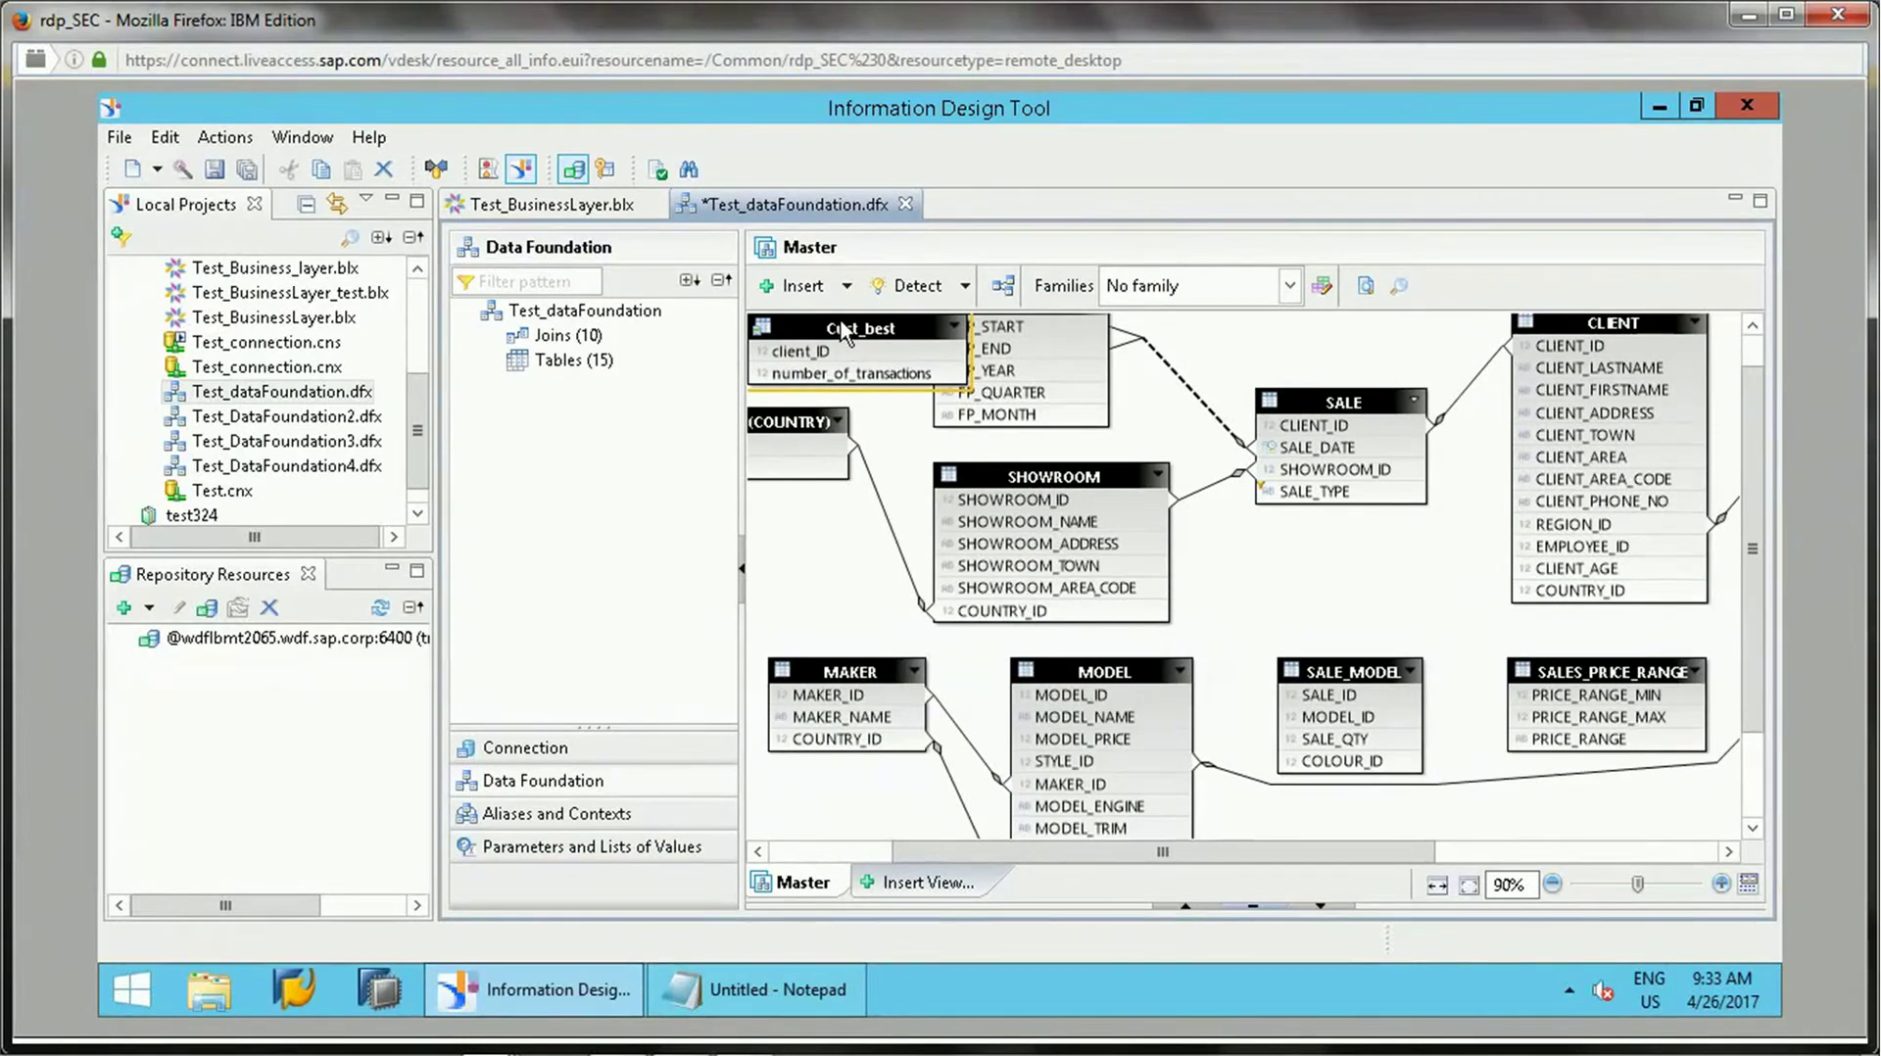
Join Cust_best client_ID to CLIENT CLIENT_ID with detected n,1 cardinality.
drag(843, 333, 1343, 327)
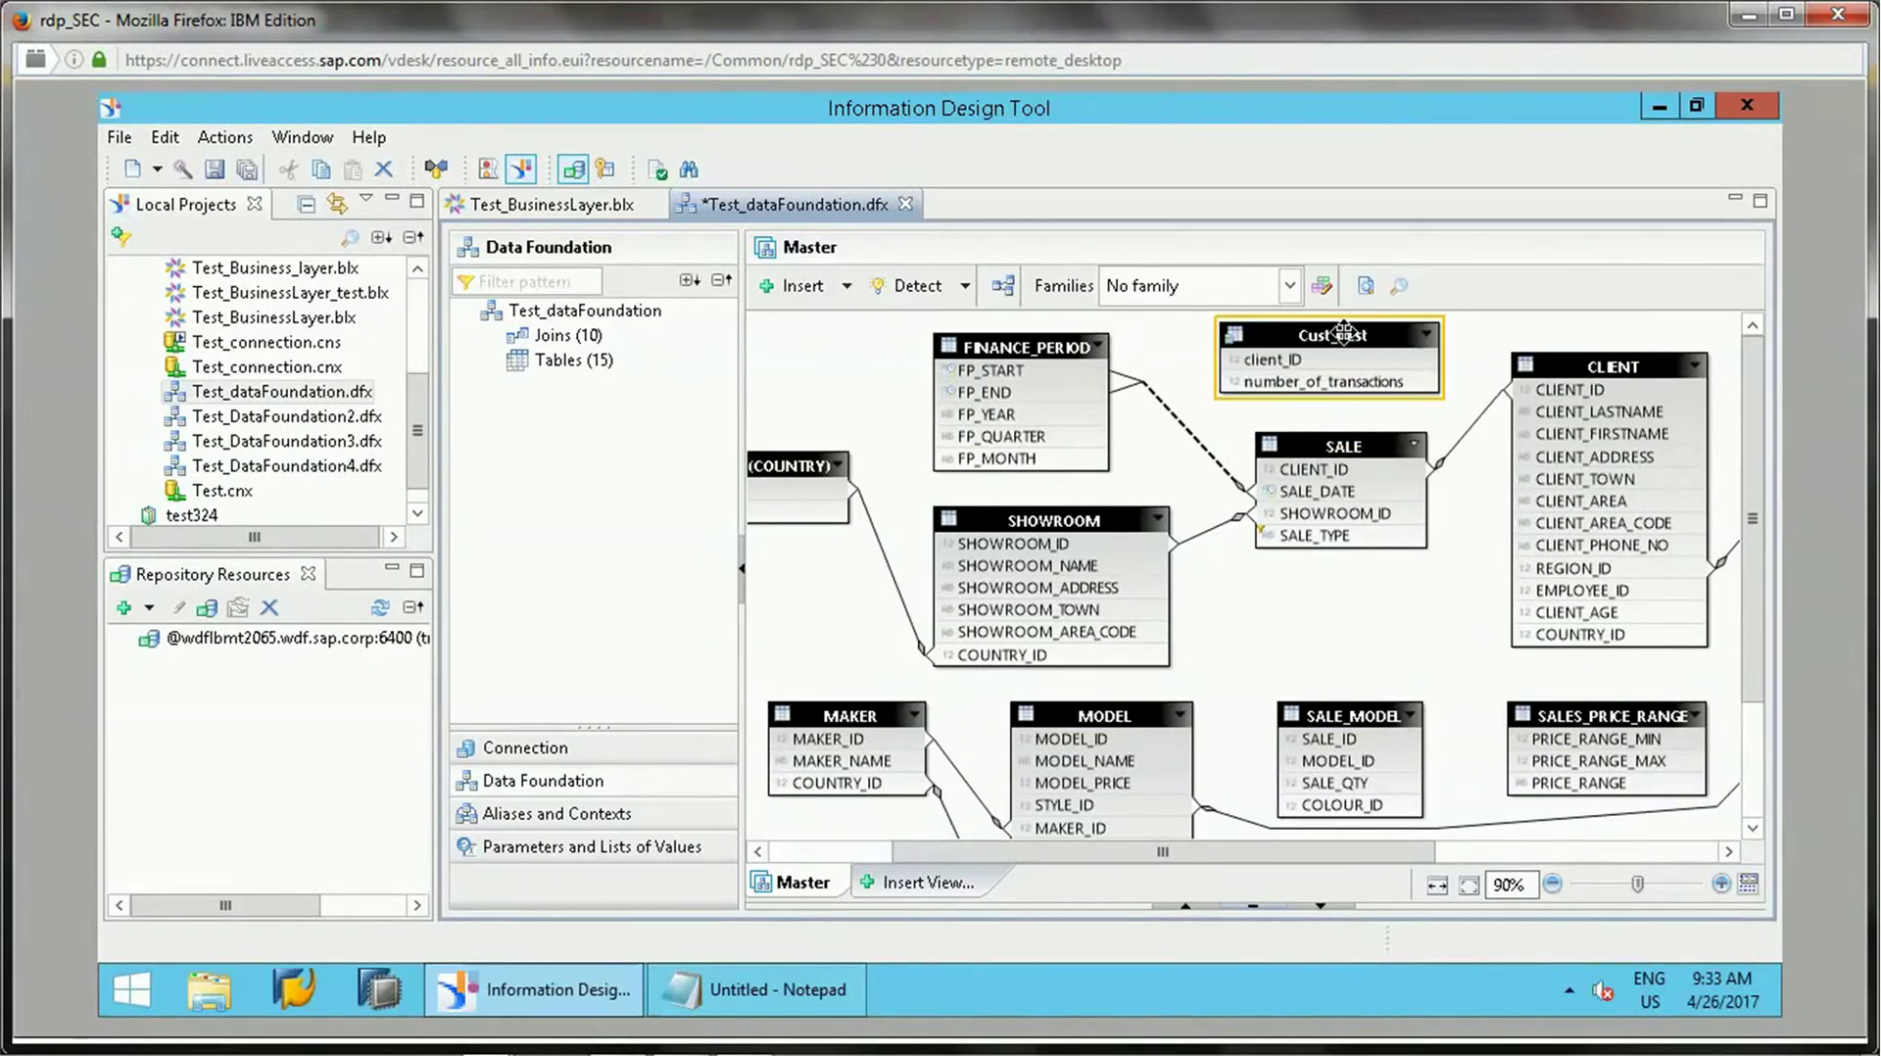
drag(1161, 854, 1215, 854)
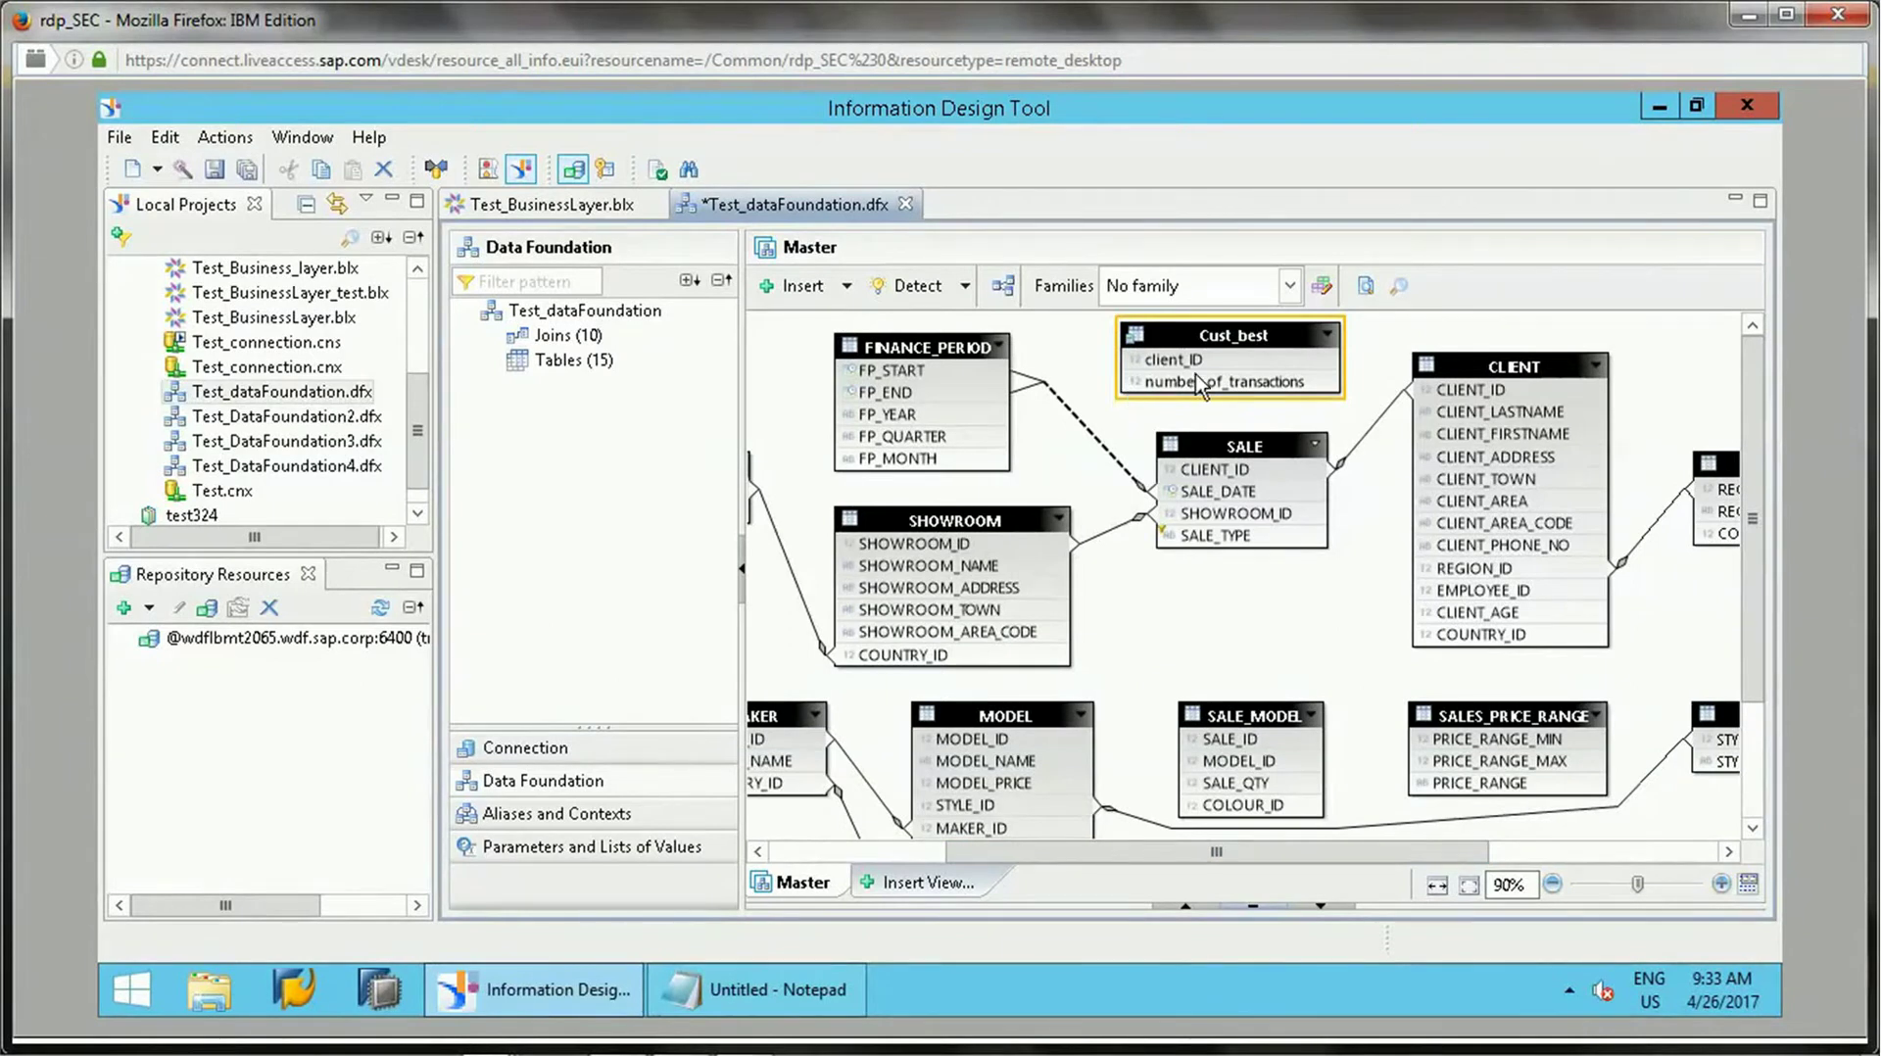
drag(1227, 361, 1430, 390)
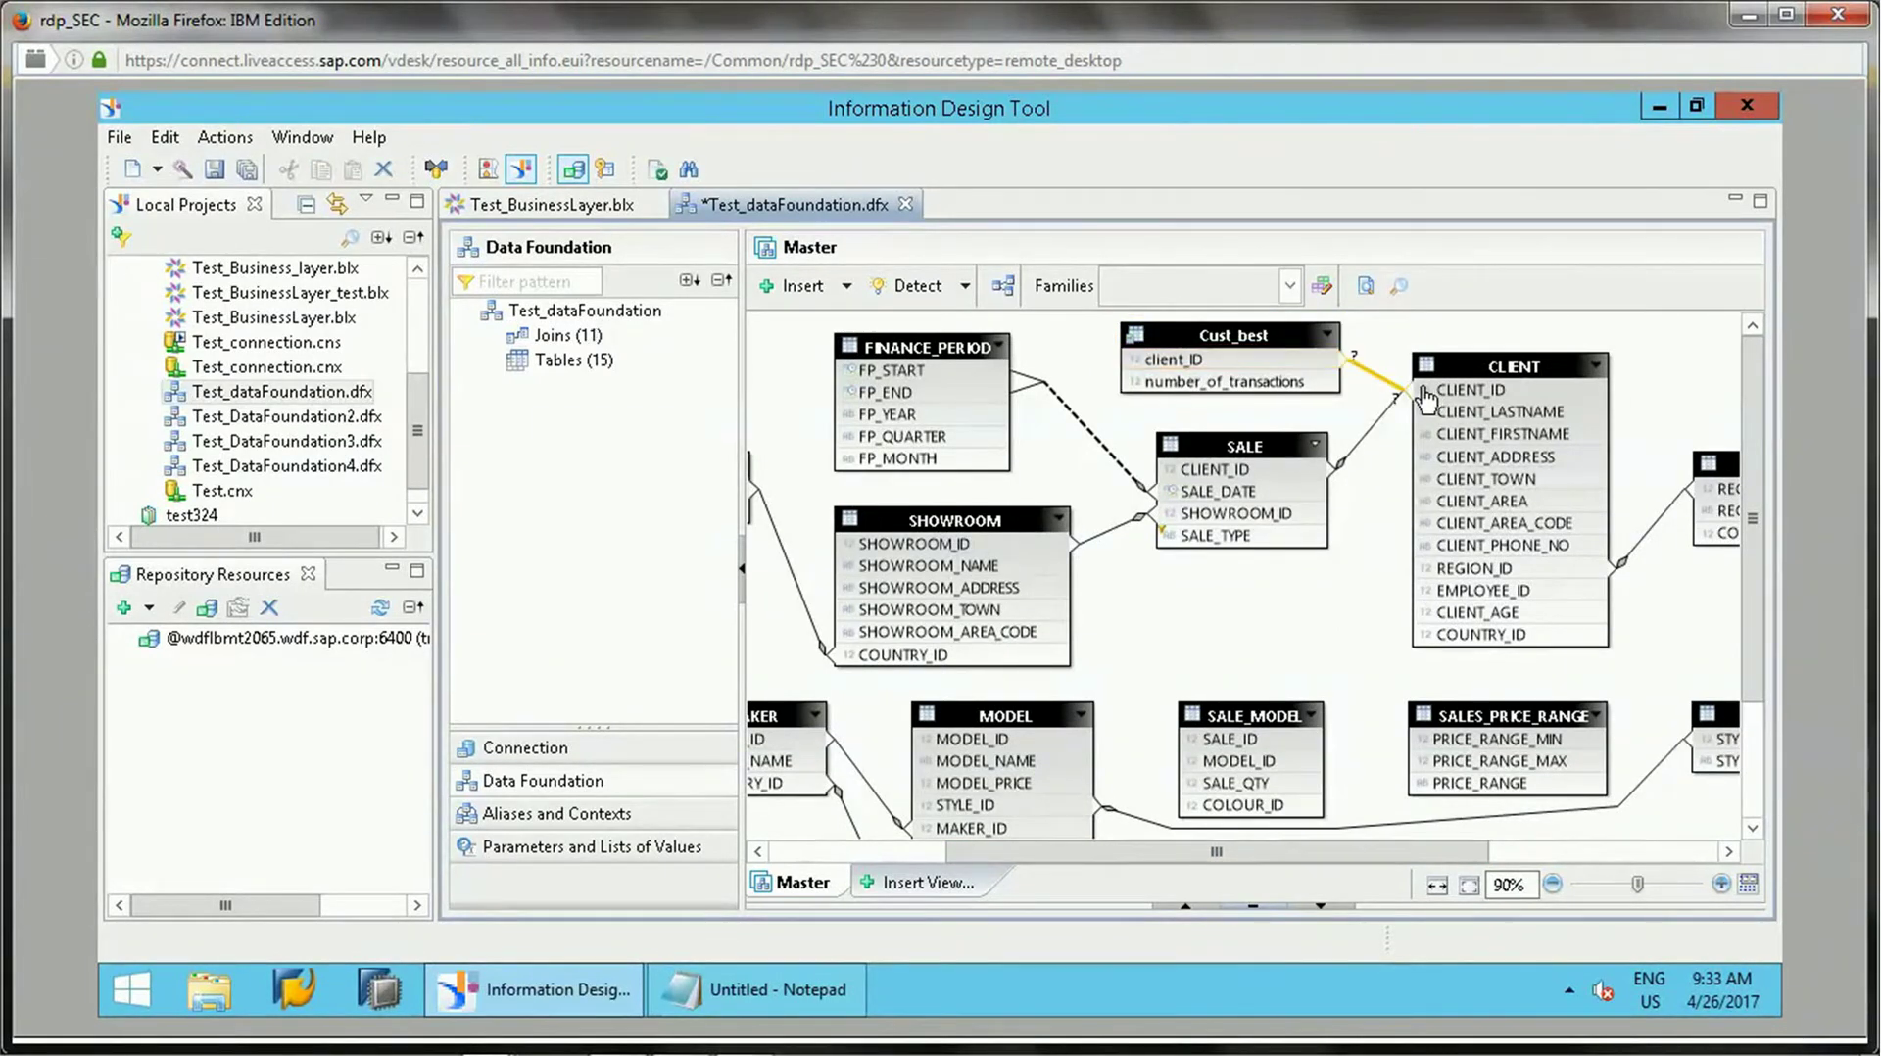
double_click(1374, 379)
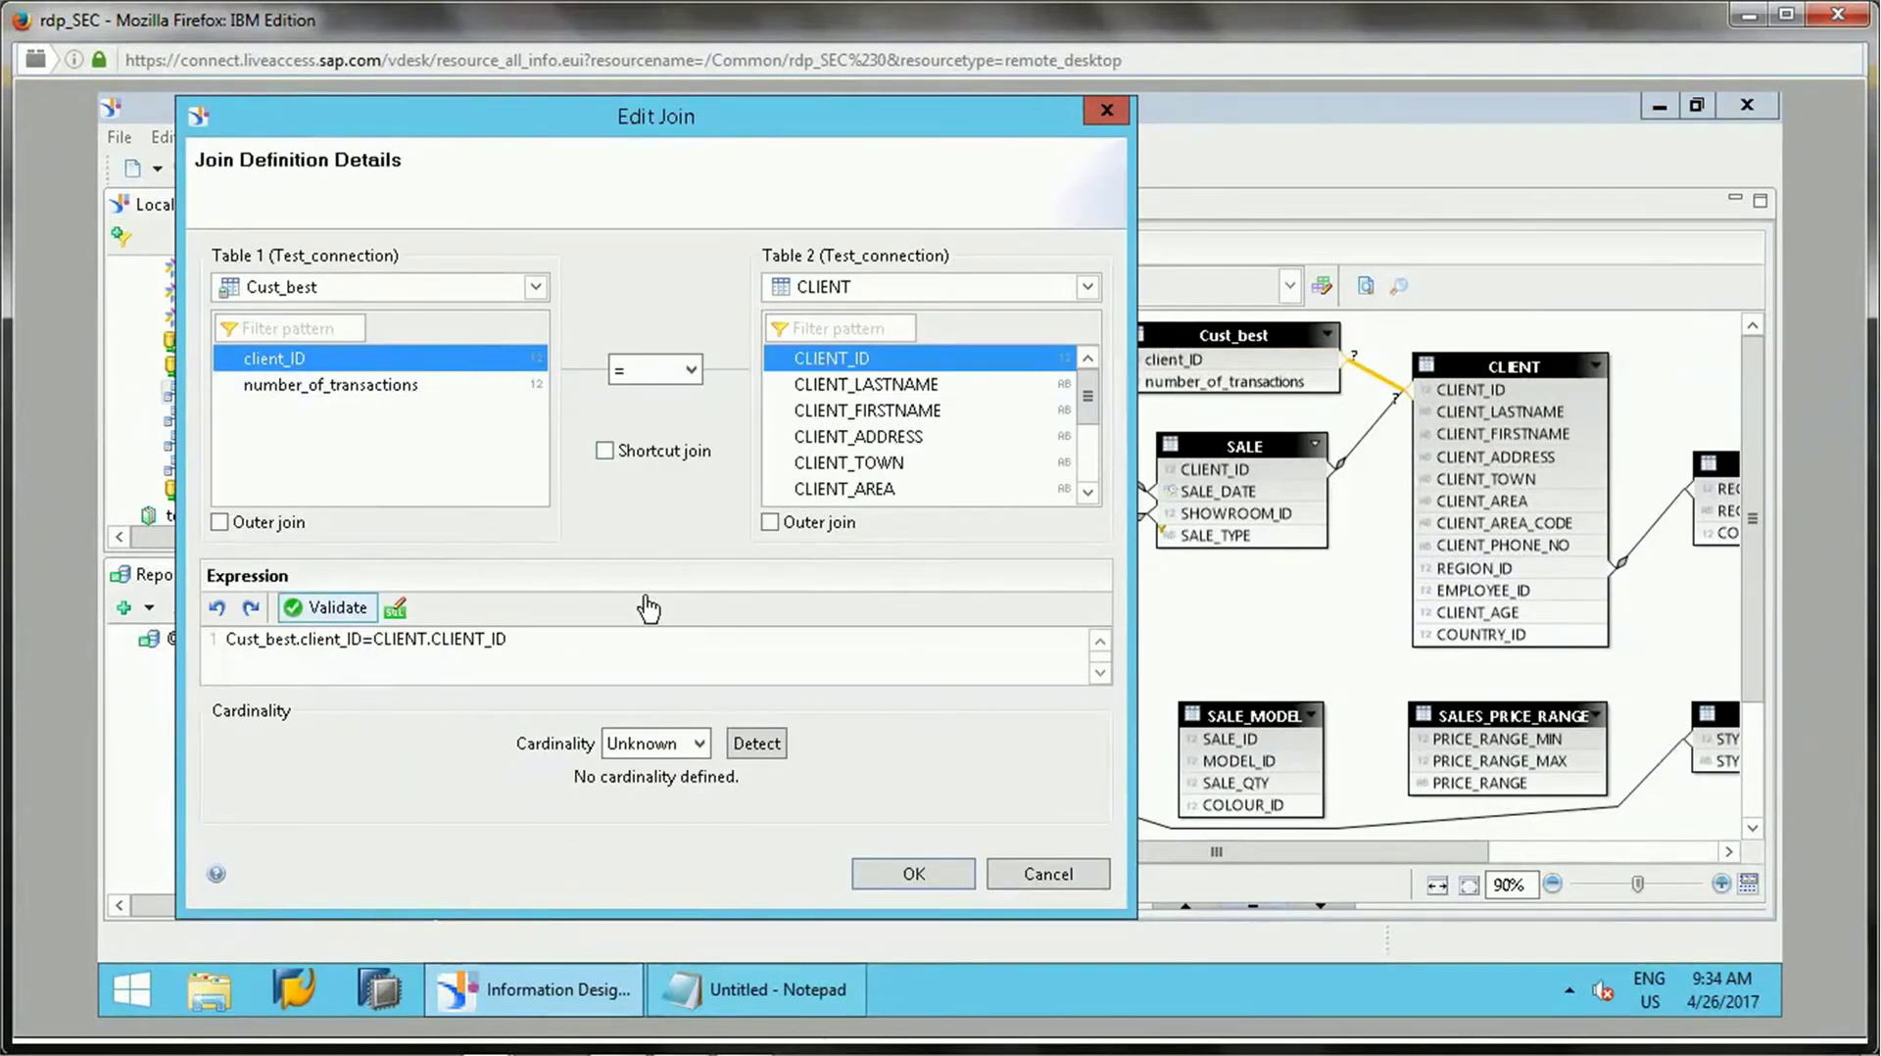
click(752, 743)
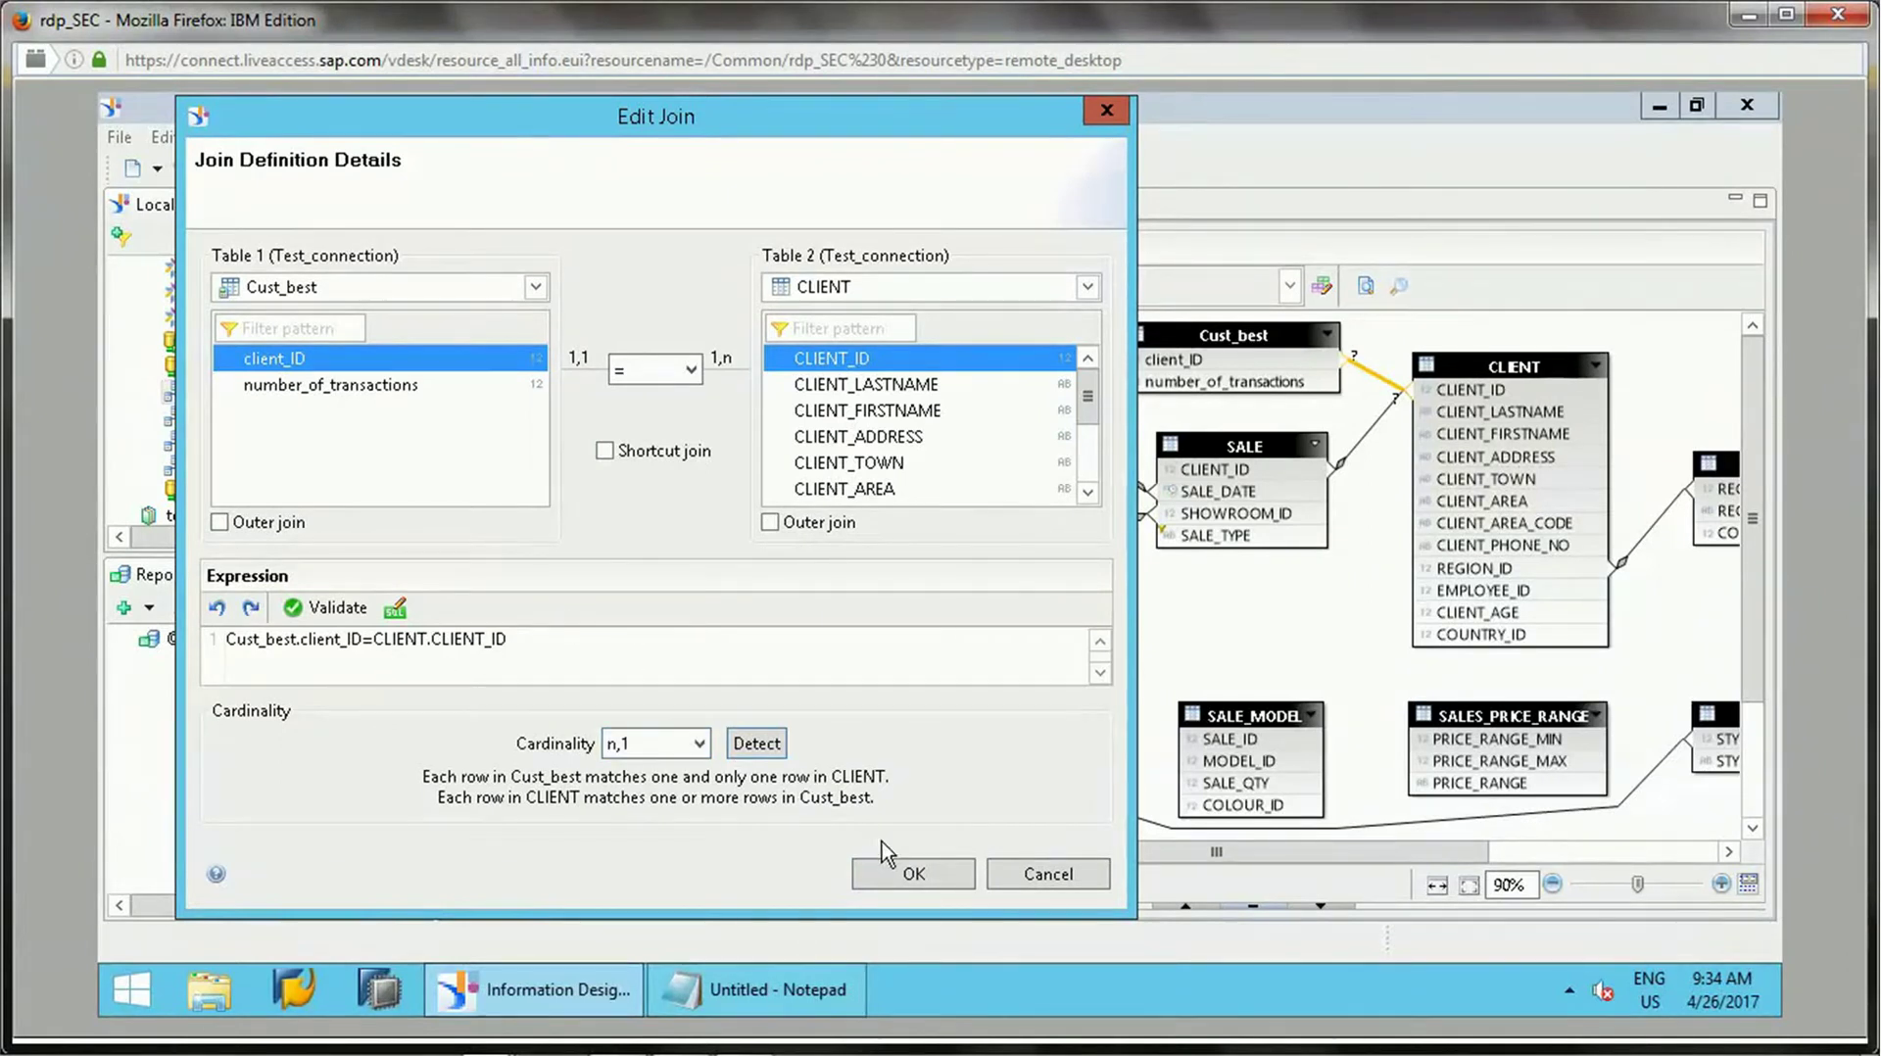
click(913, 875)
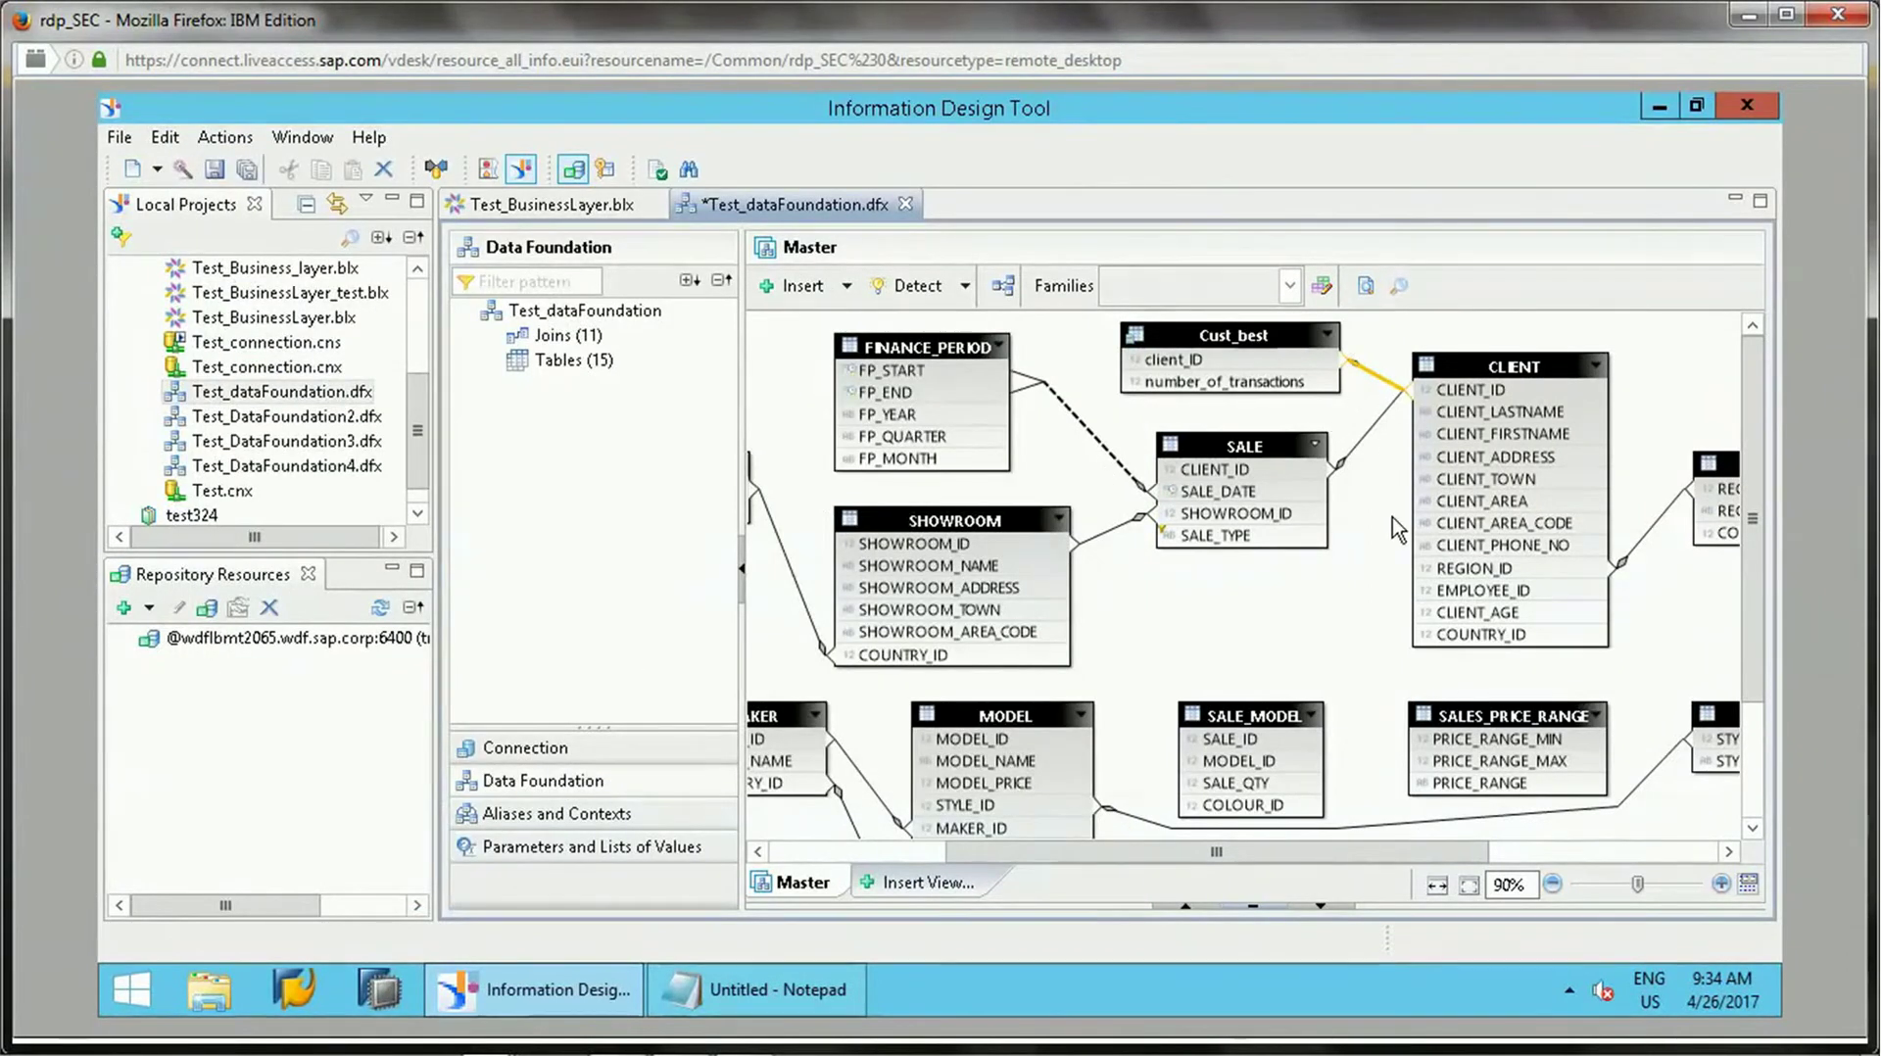
Check Cust_best's SQL expression and save Test_dataFoundation.dfx.
click(1364, 439)
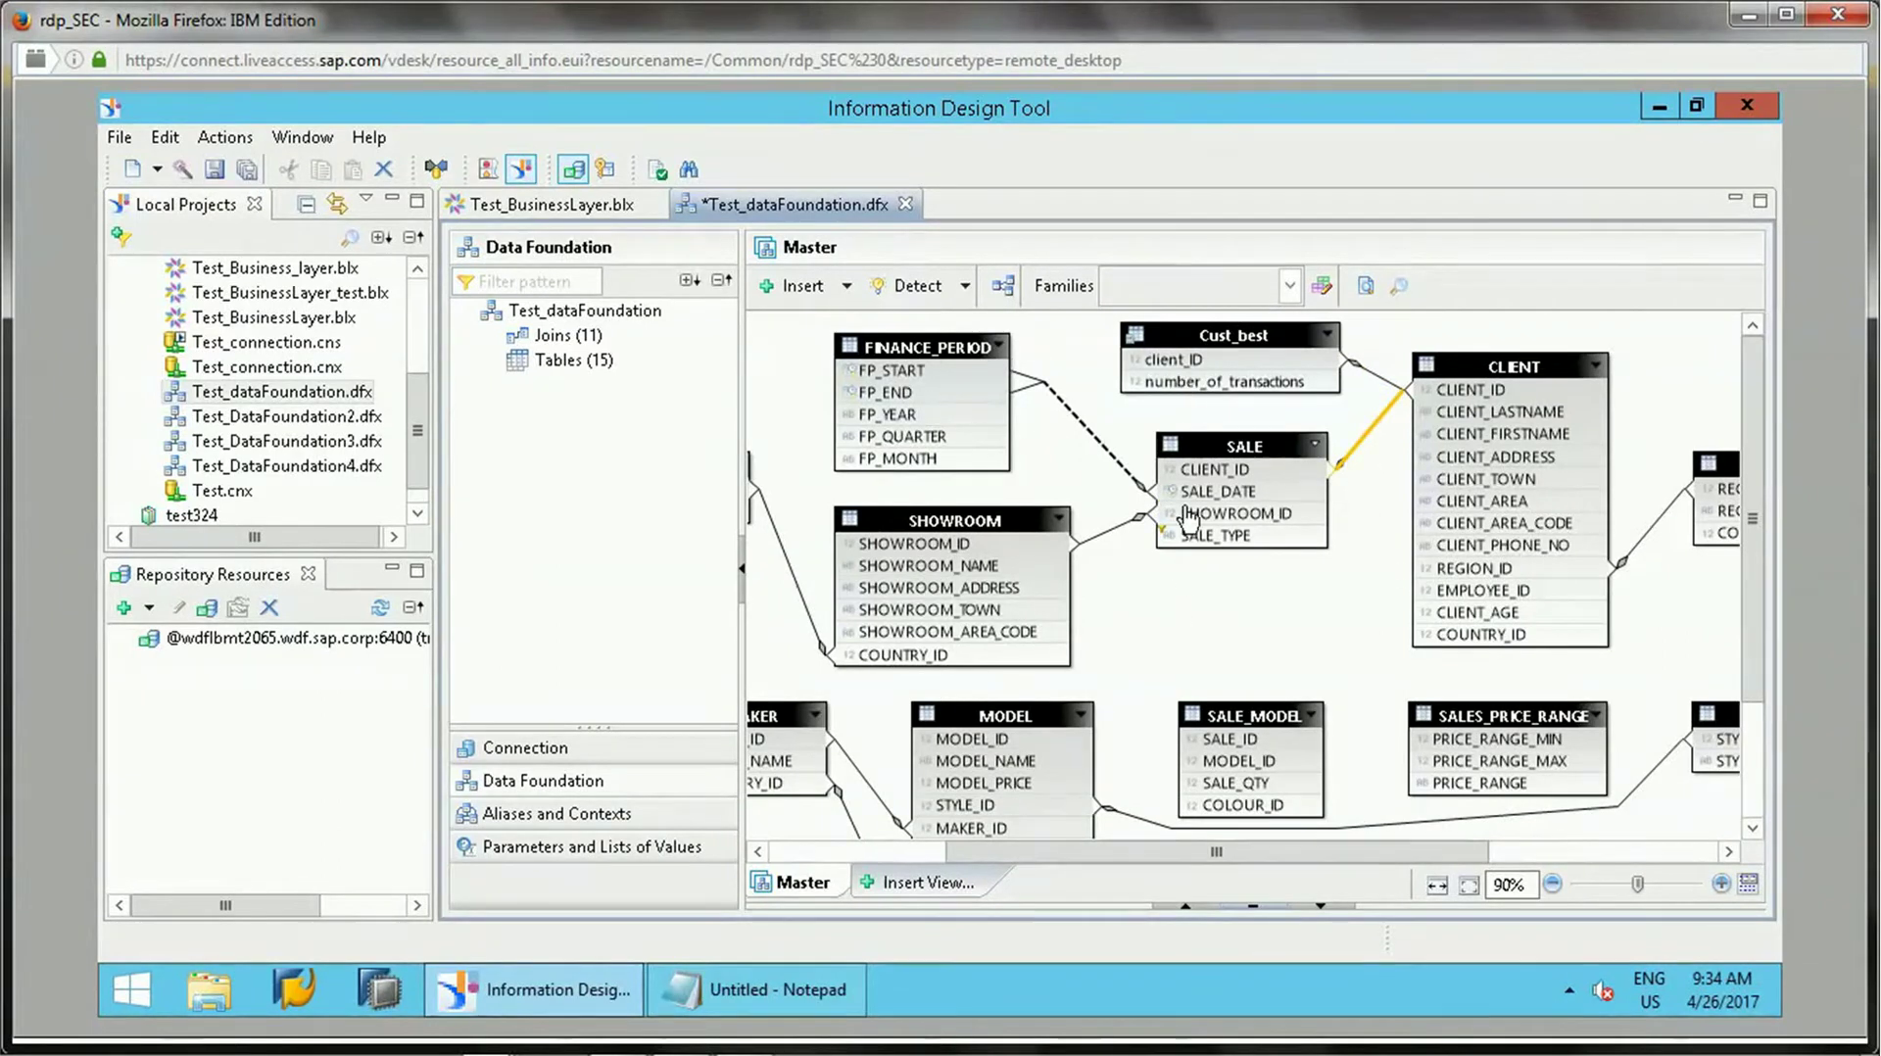
click(1256, 338)
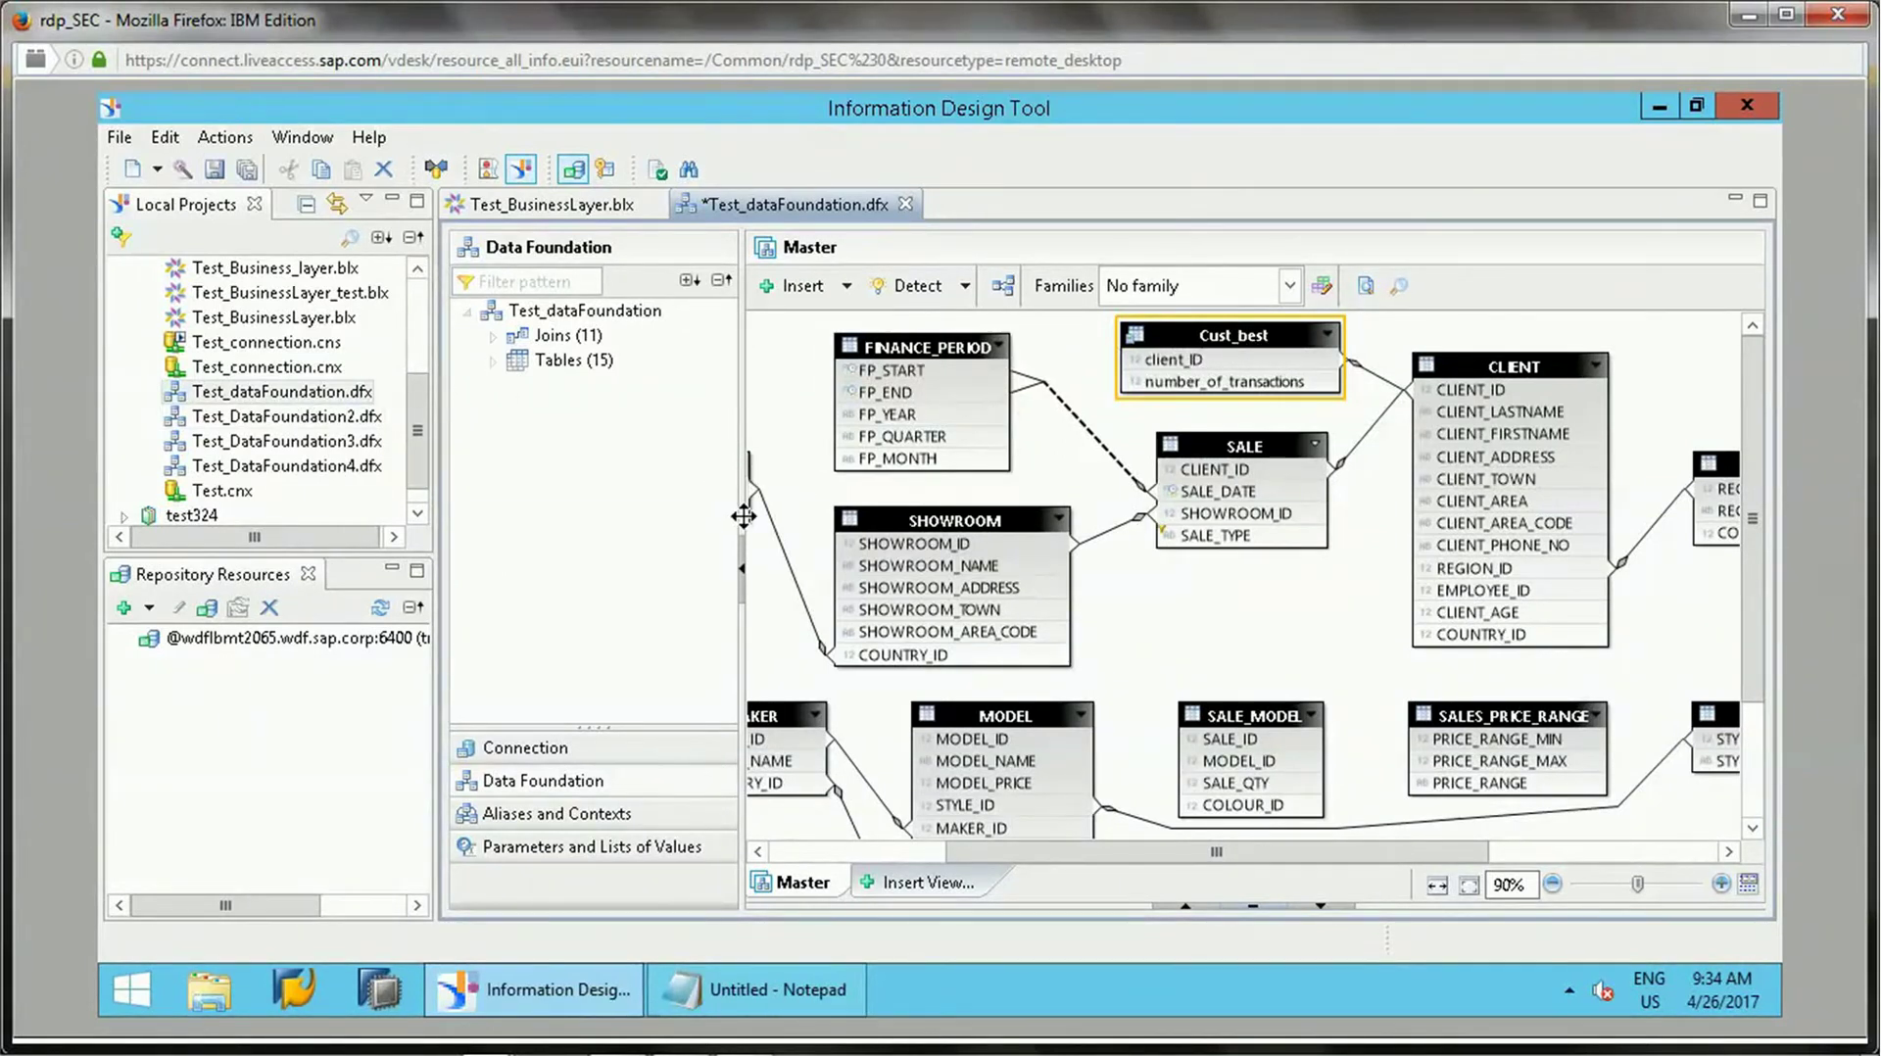
click(213, 168)
click(1252, 386)
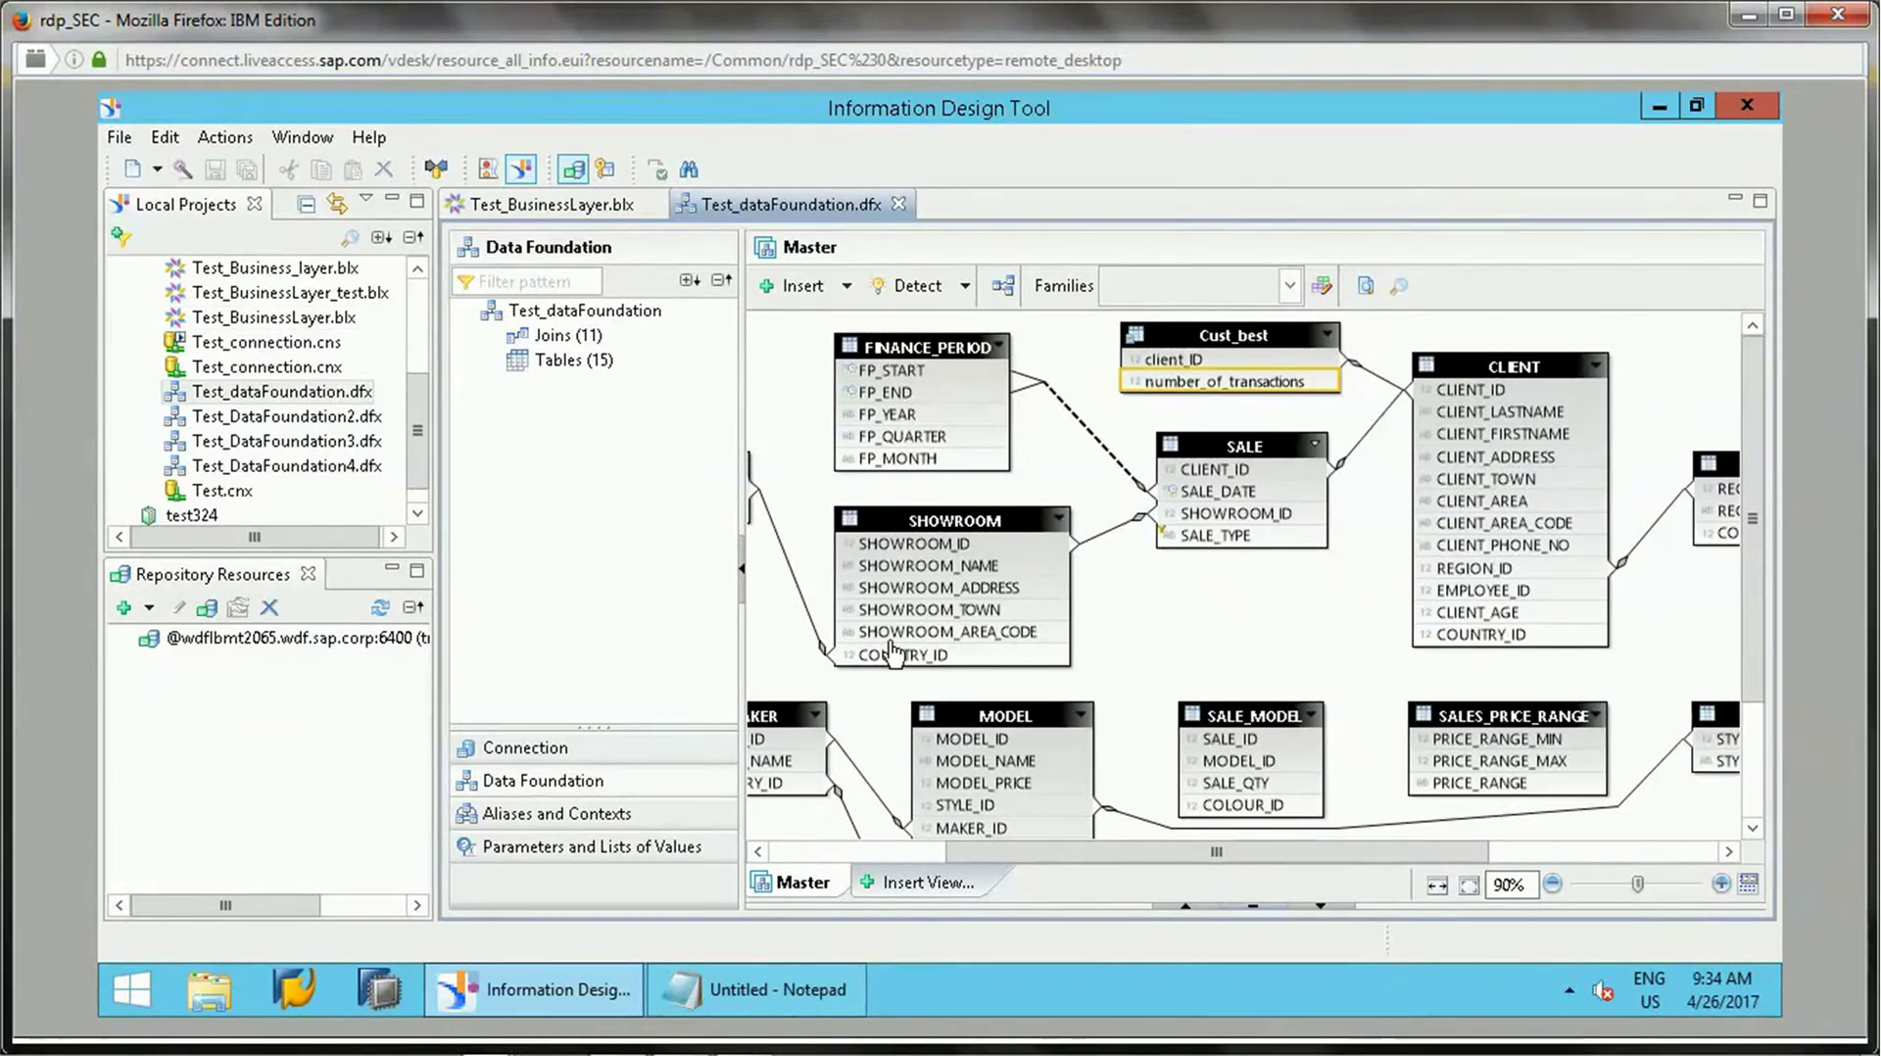
drag(1127, 860, 1238, 858)
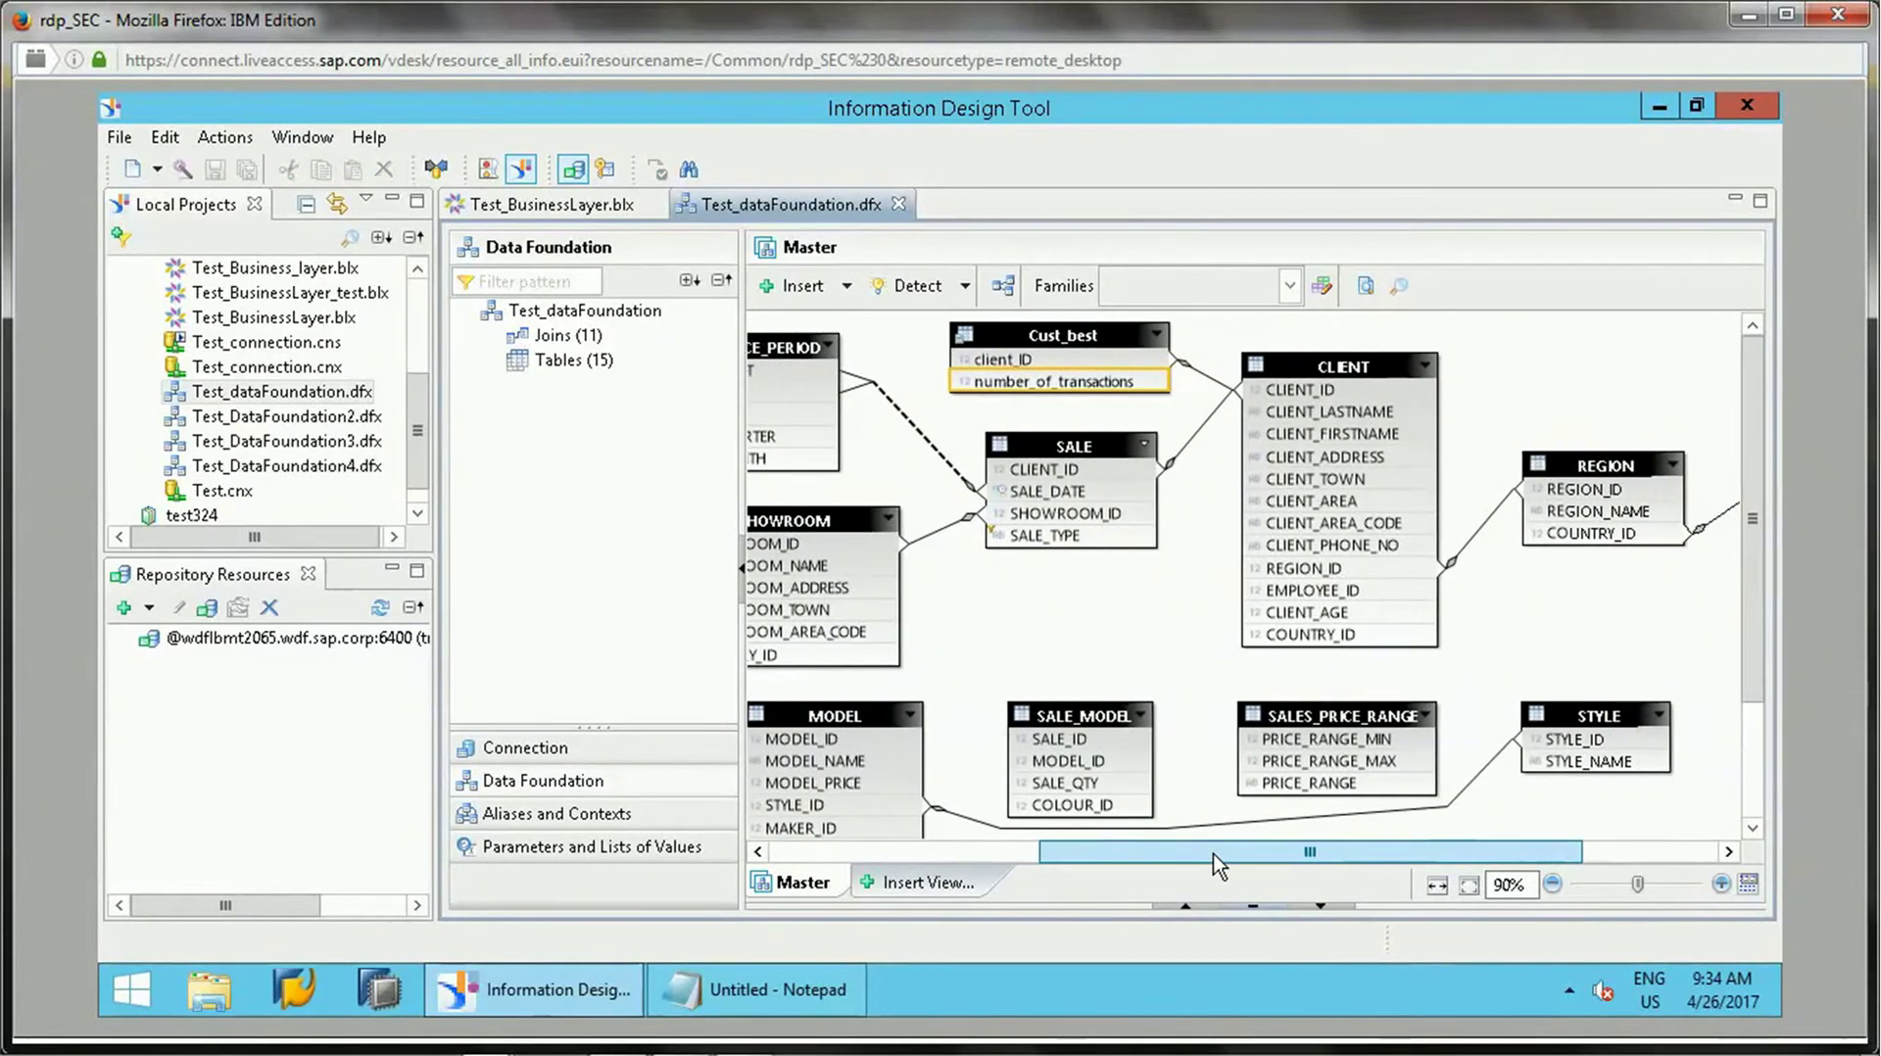
mouse_move(1133, 353)
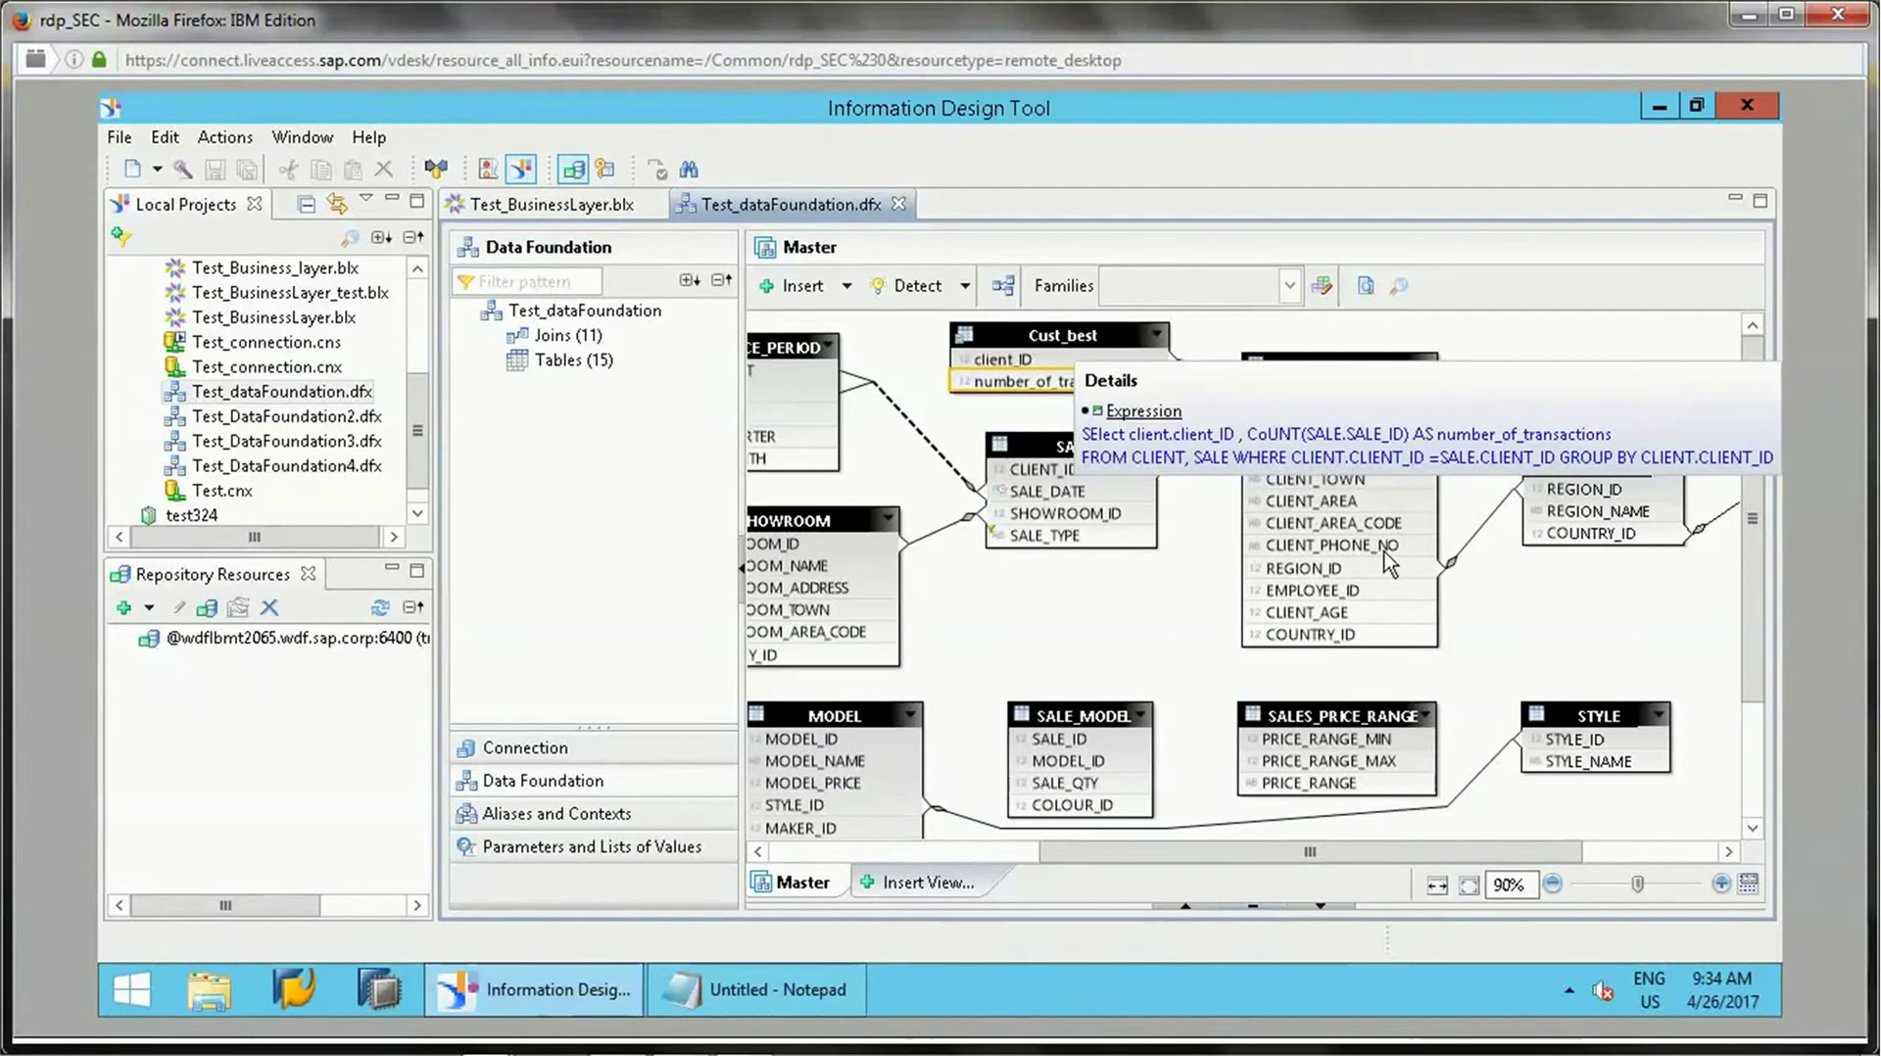
Select the CLIENT and REGION tables together.
click(1350, 366)
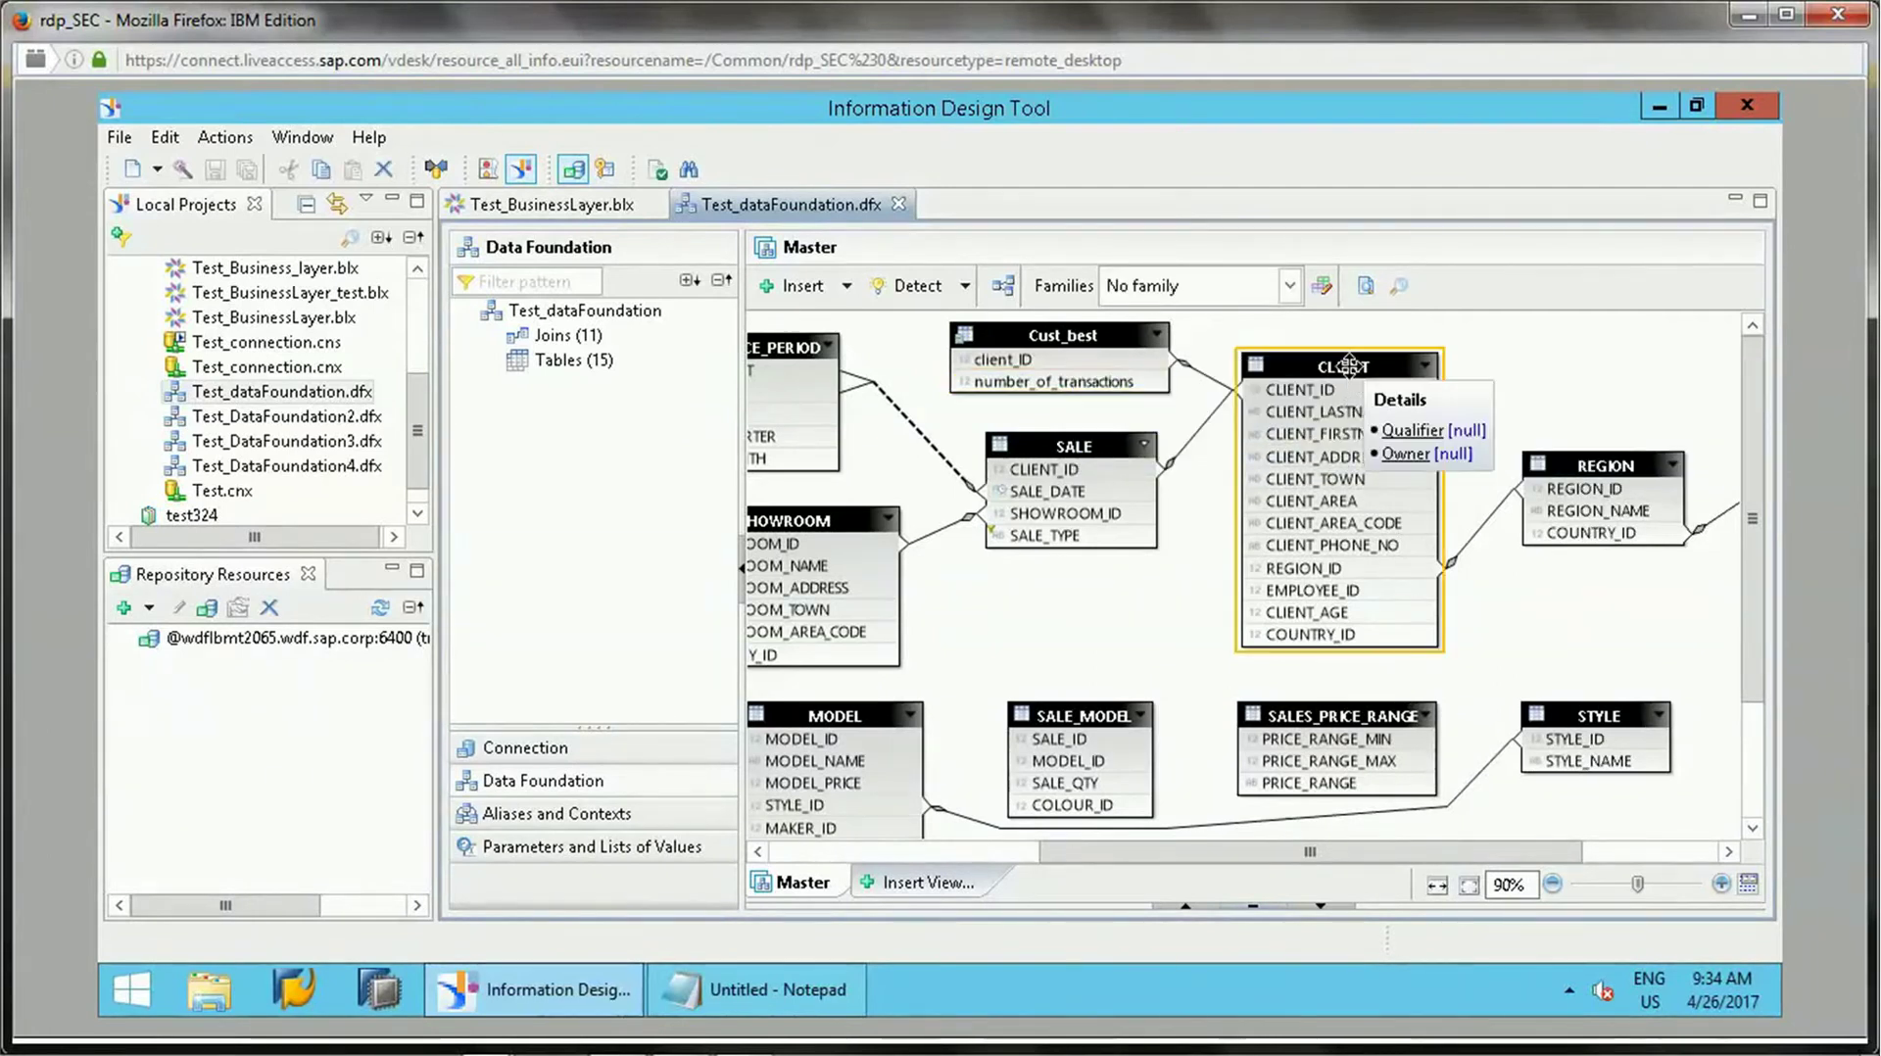
click(1597, 464)
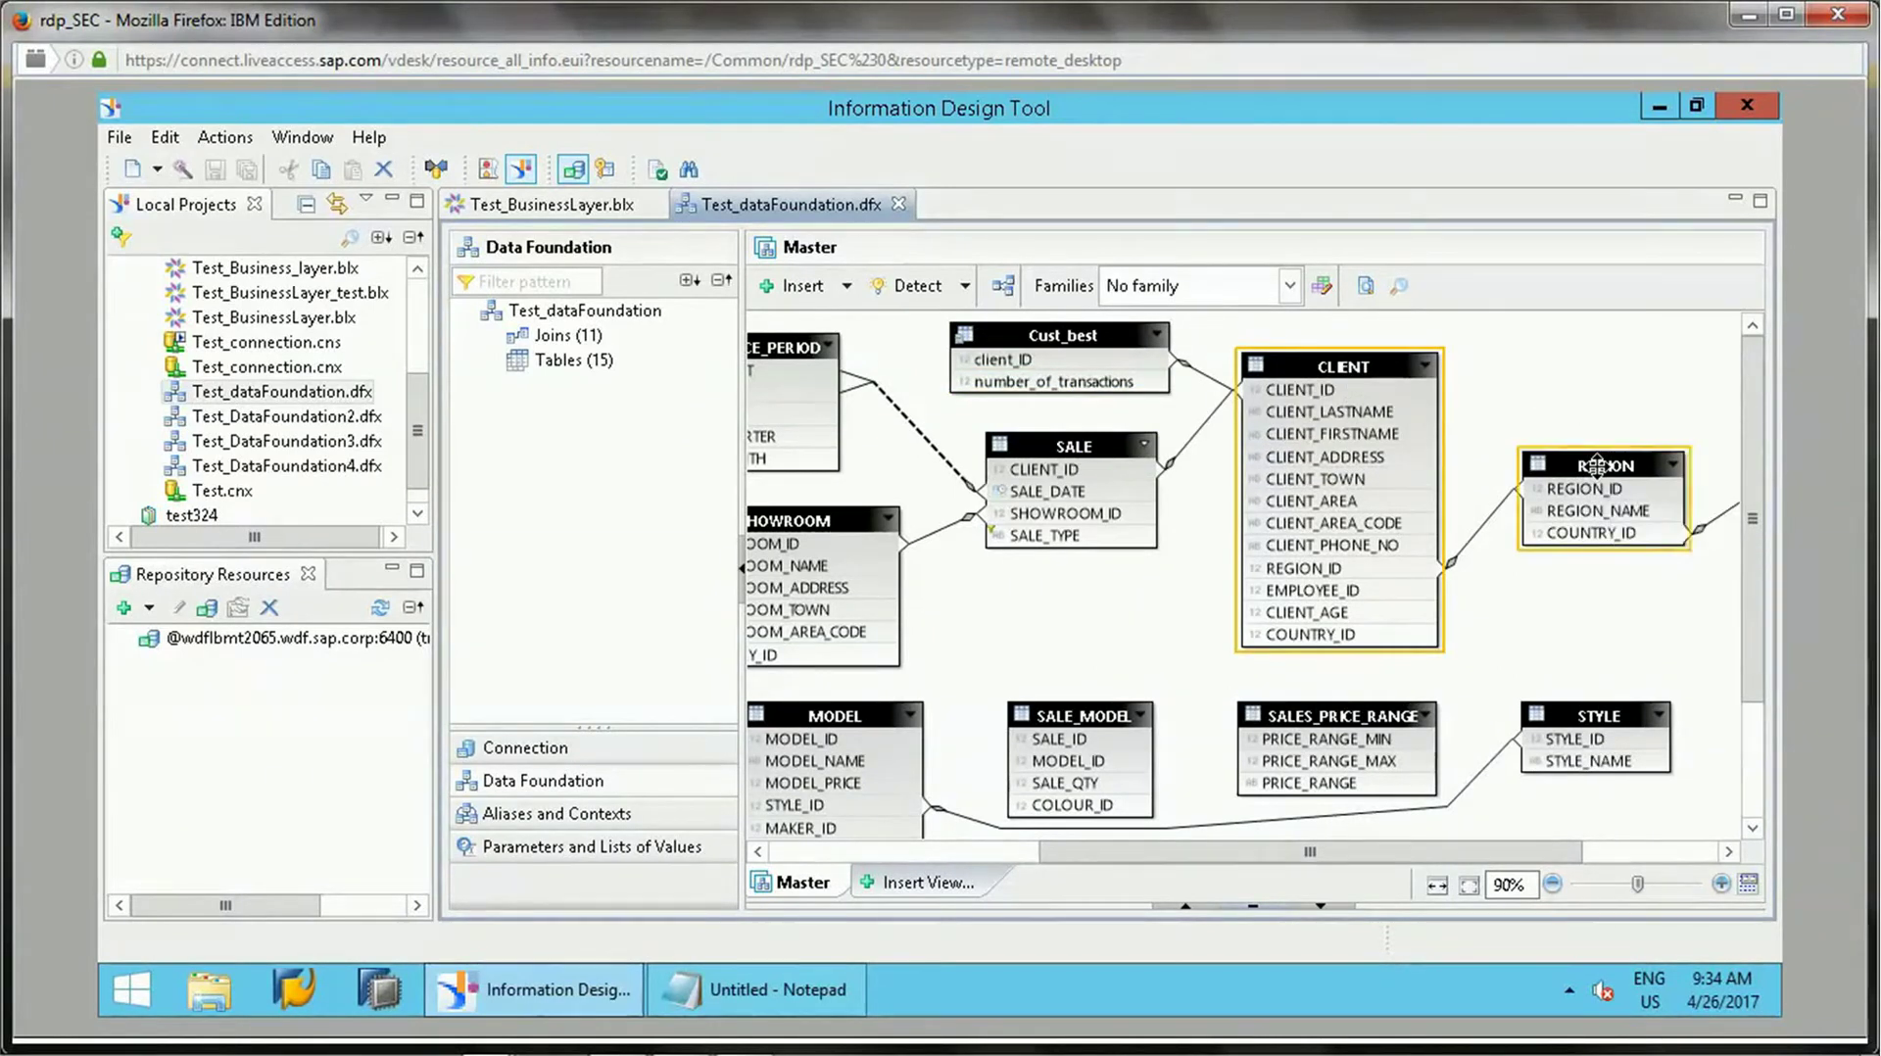
right_click(1597, 464)
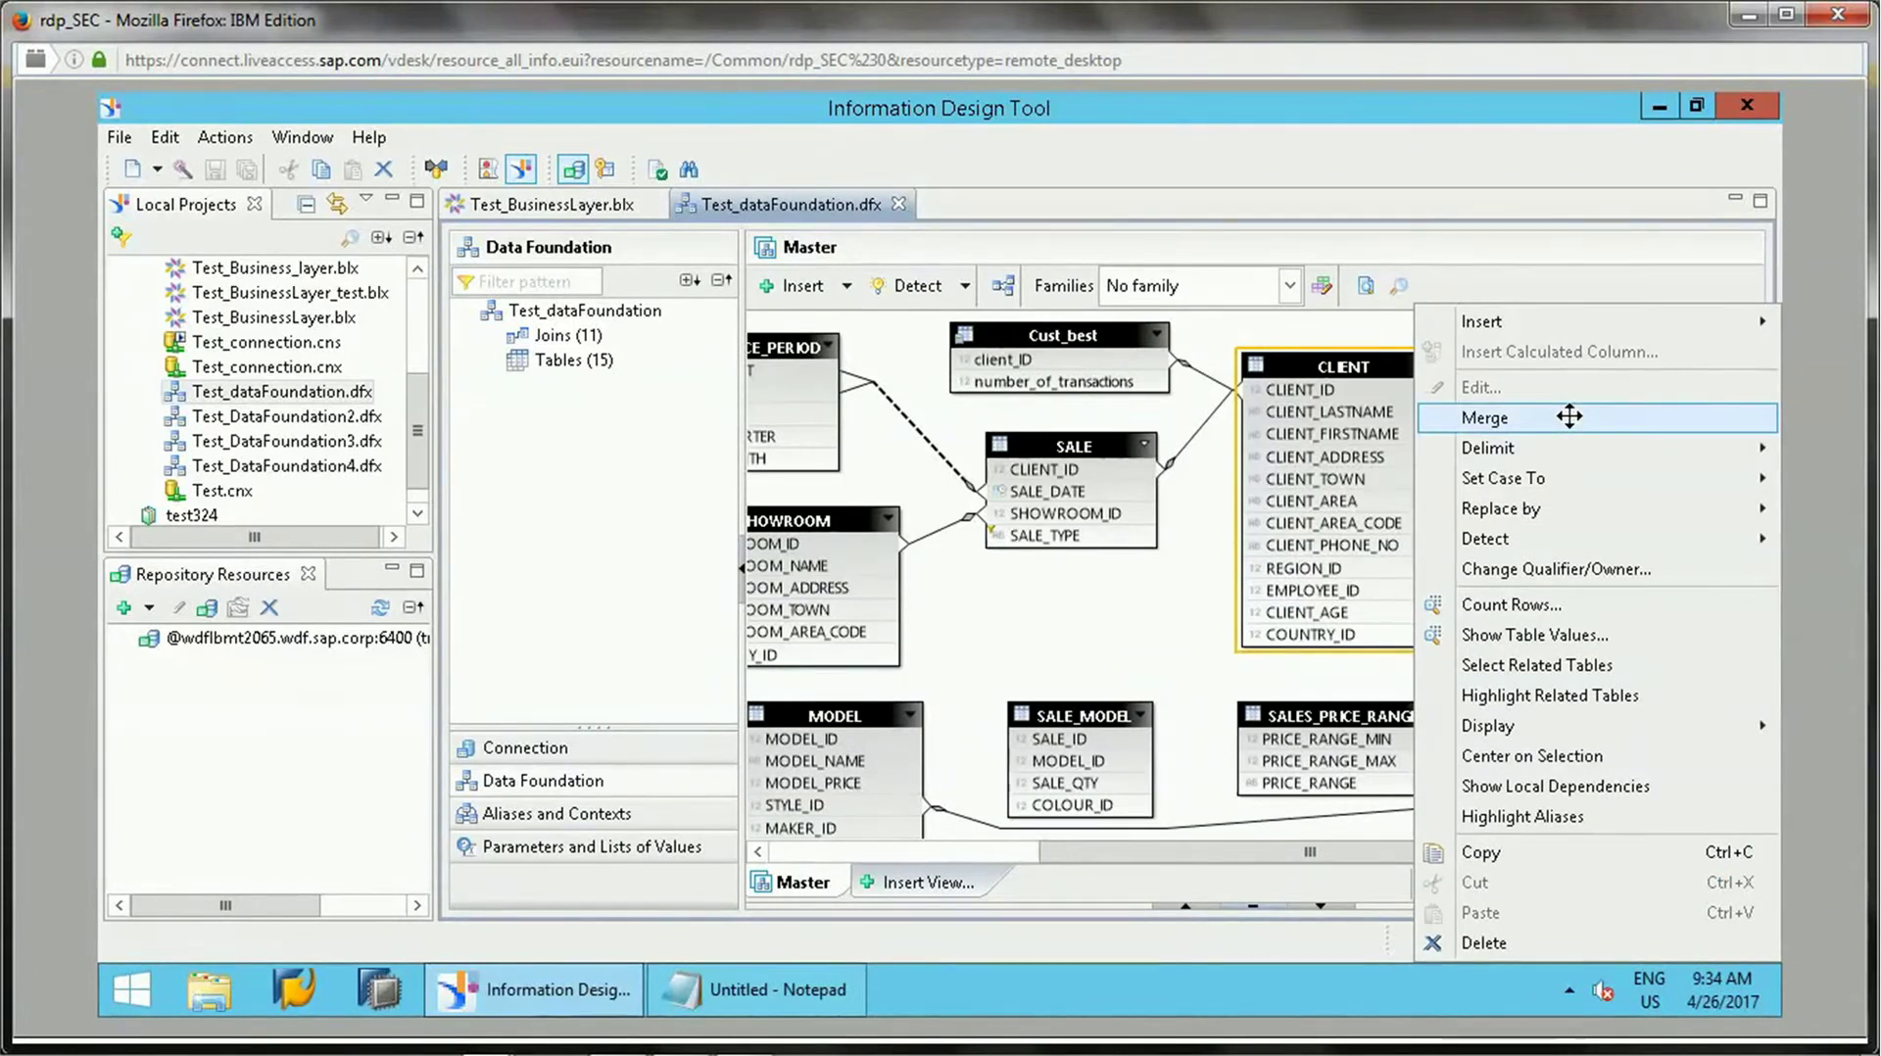
click(1367, 380)
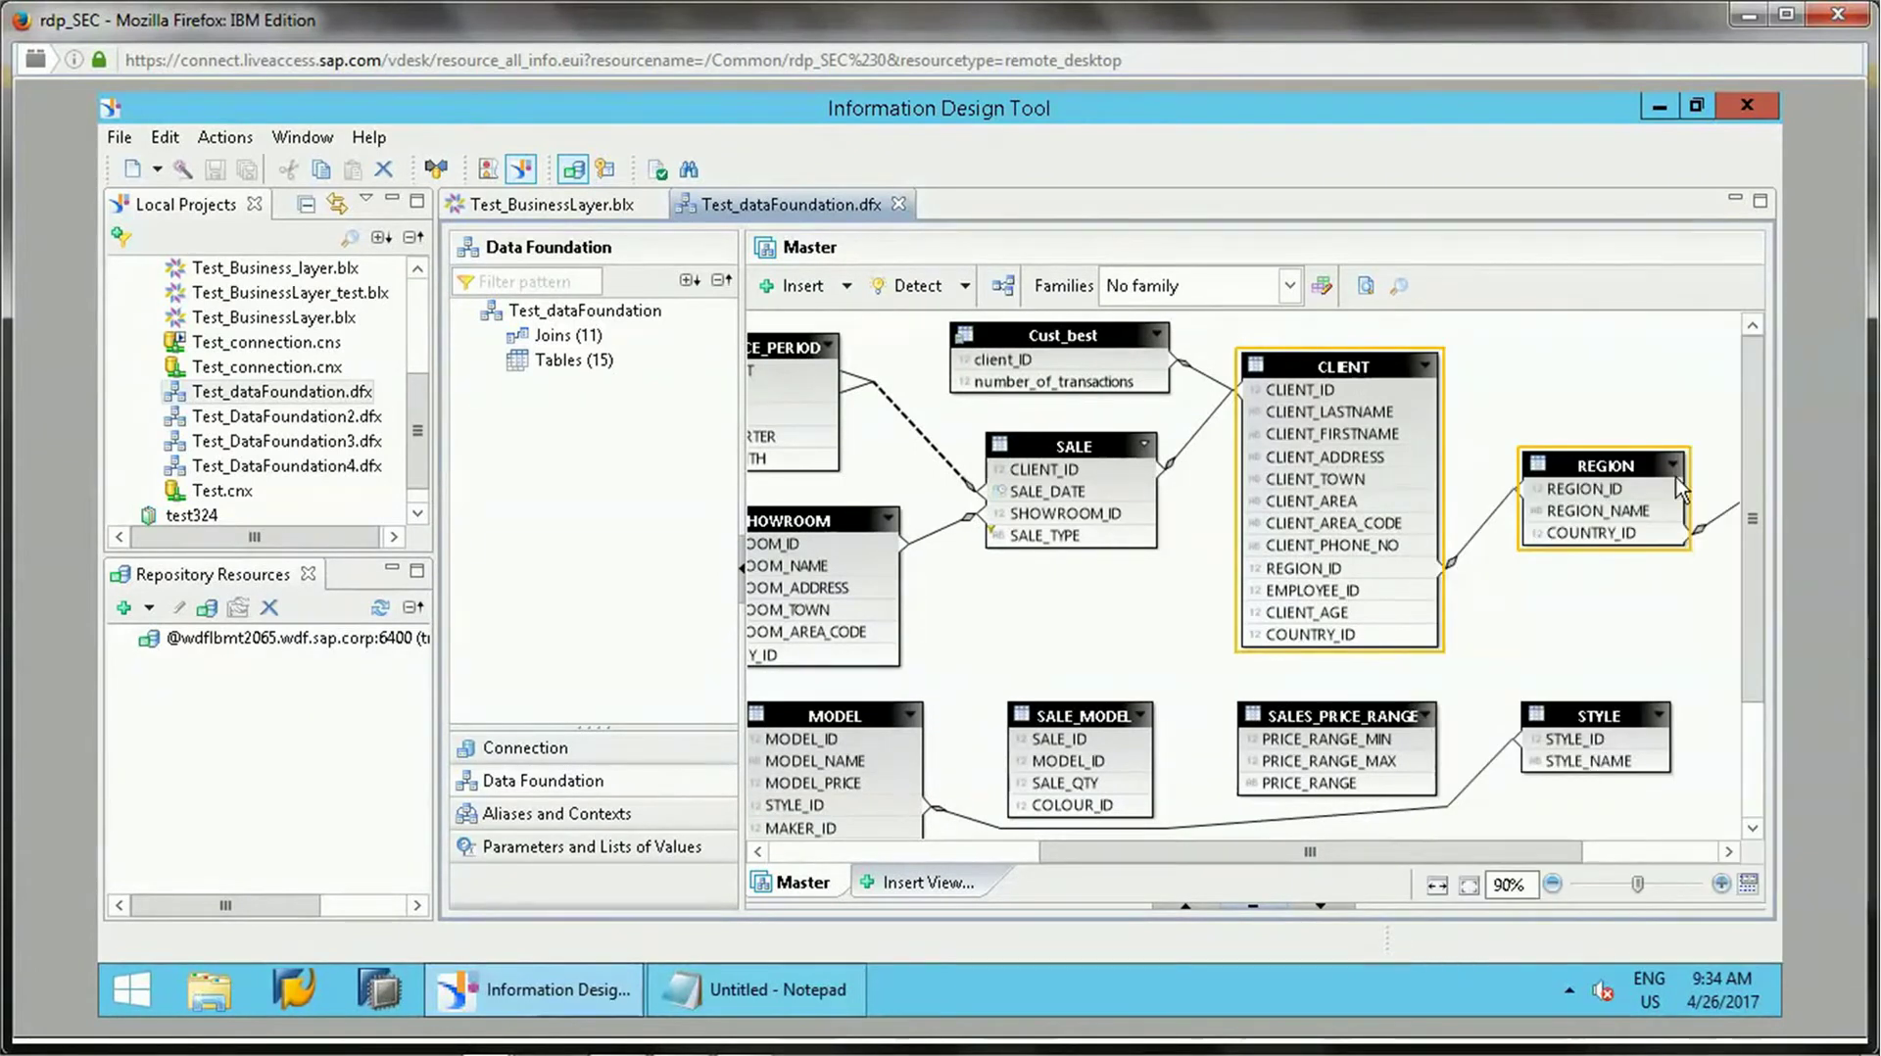
ctrl+click(1622, 464)
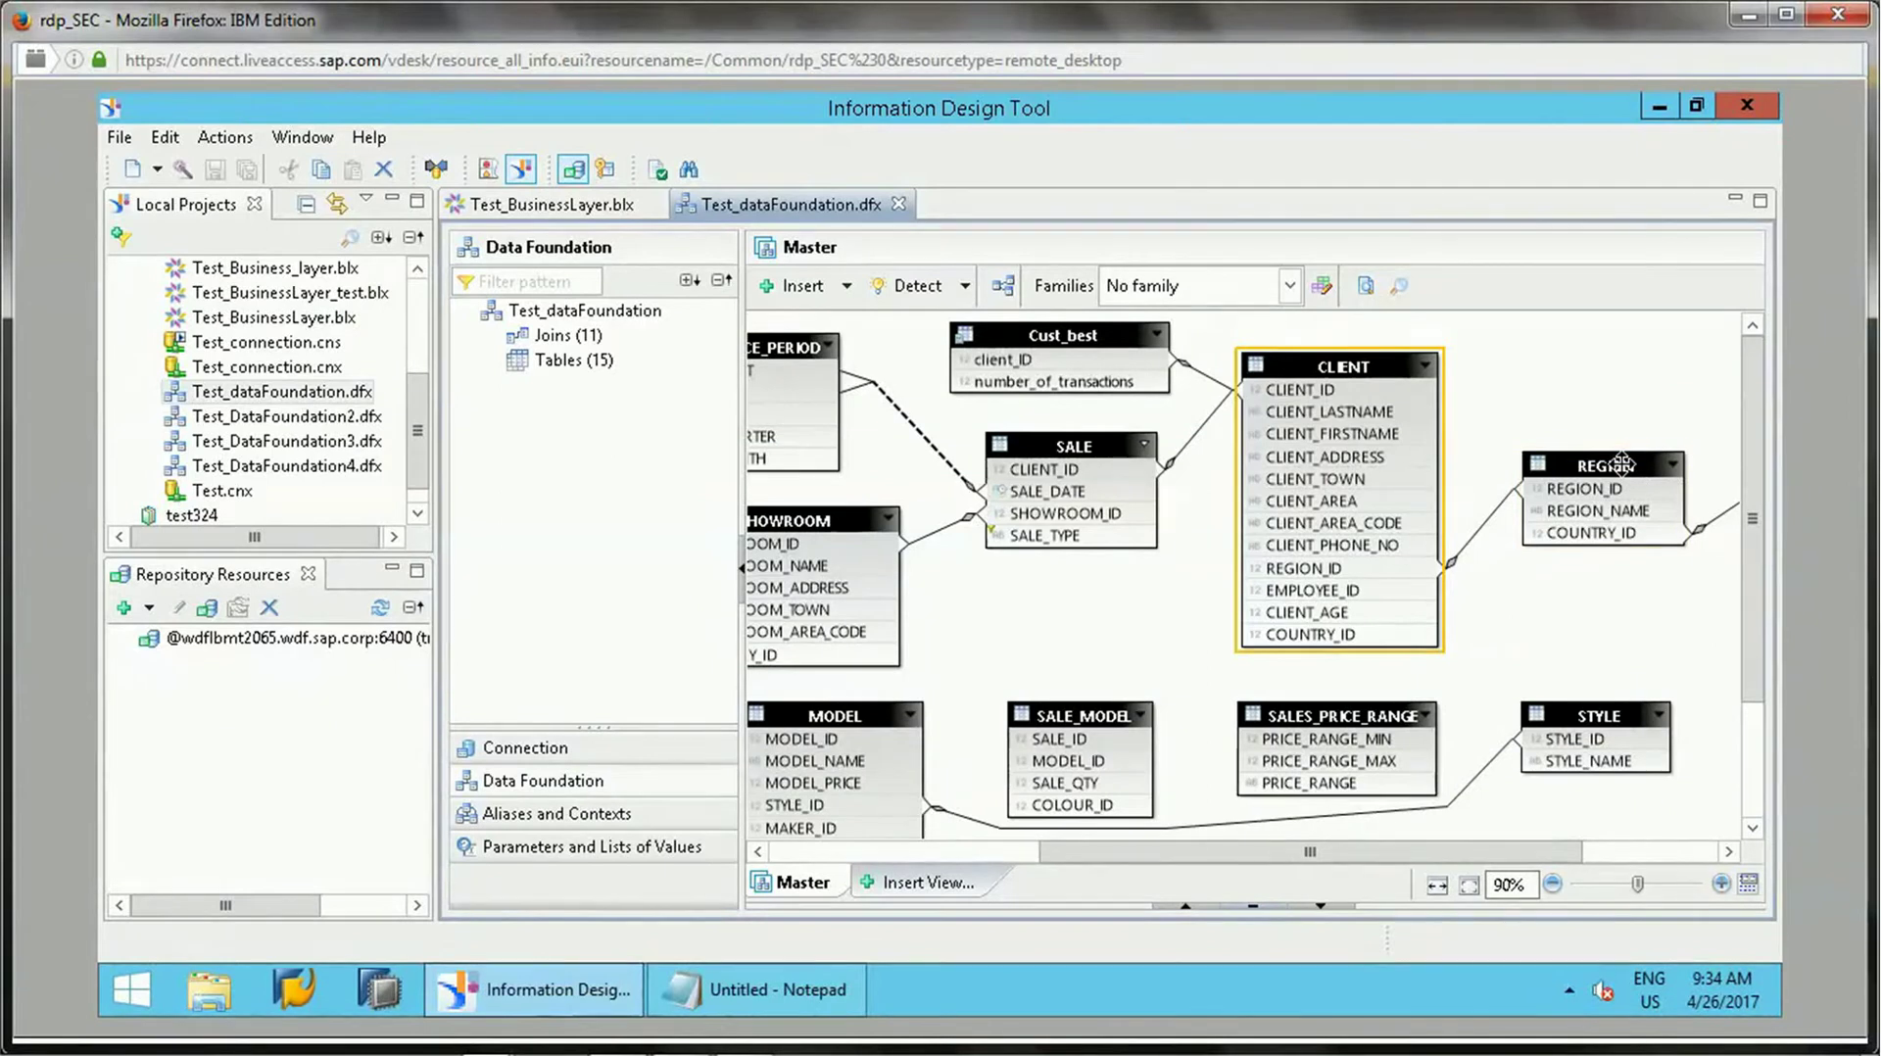
ctrl+click(1622, 464)
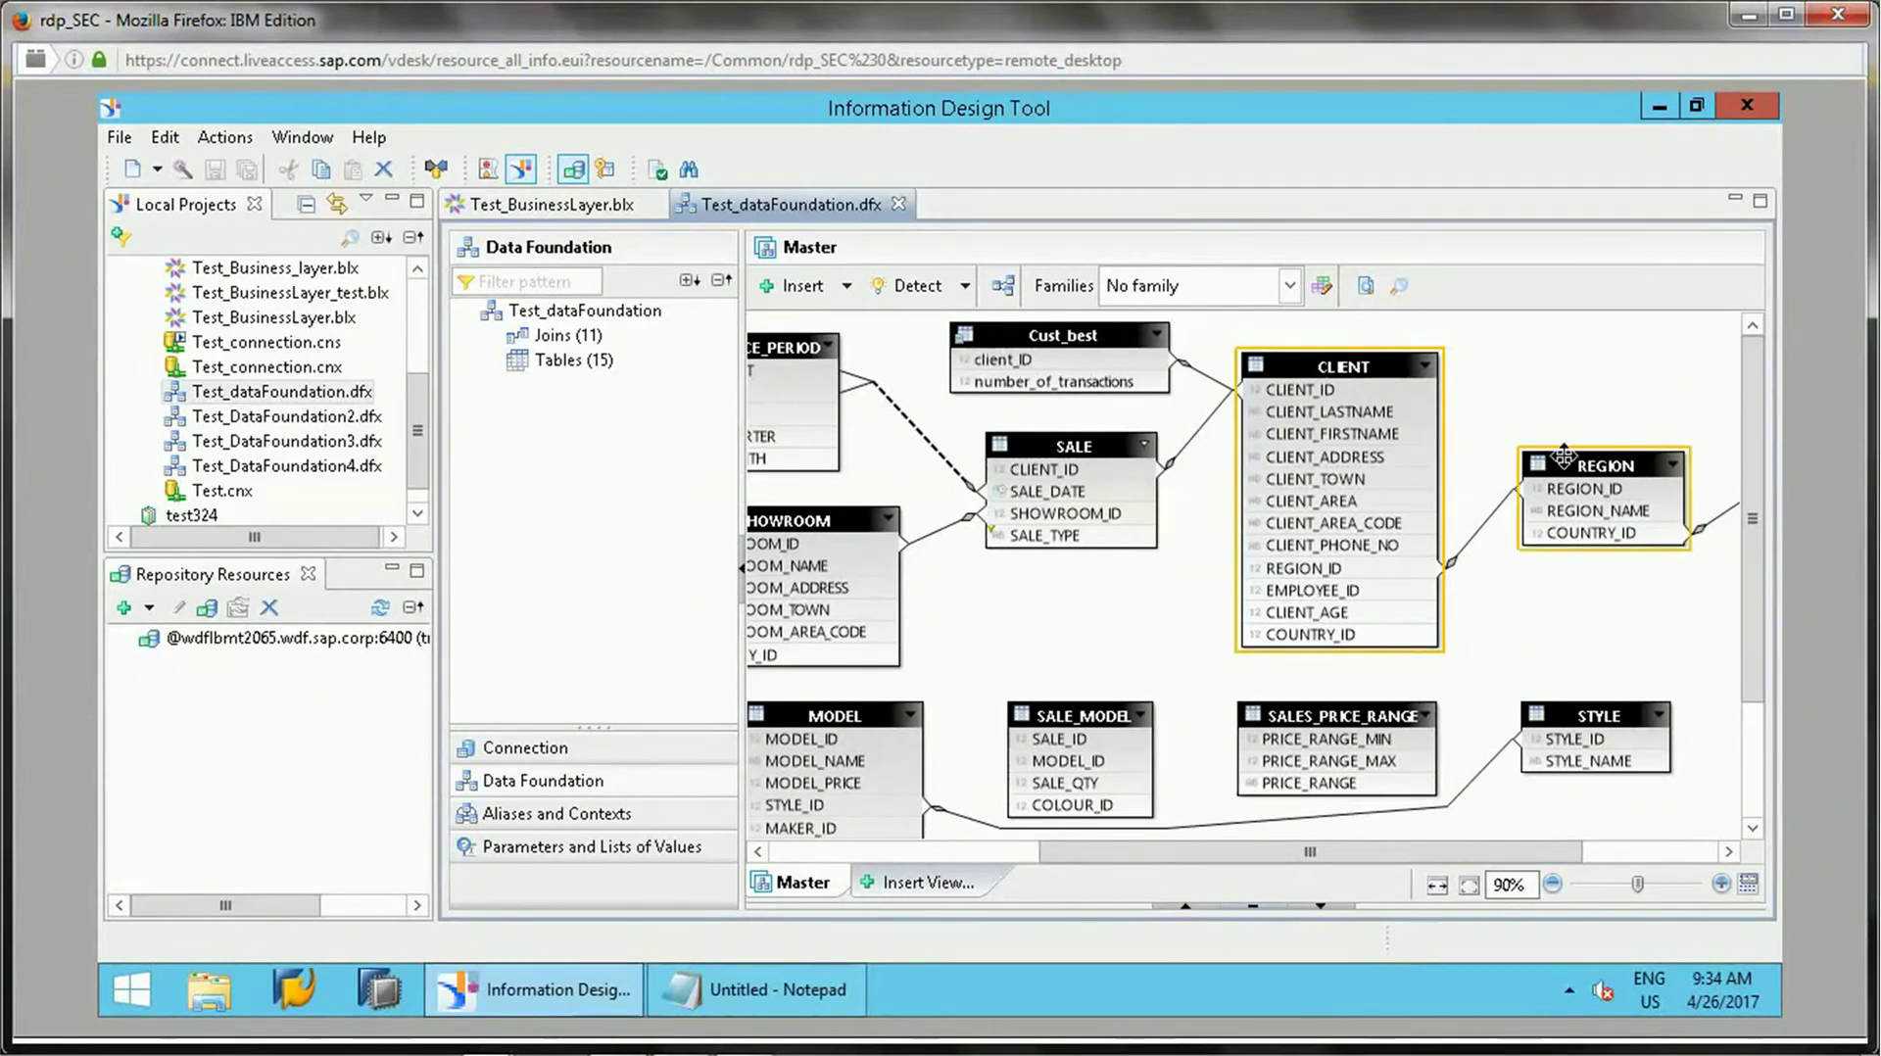
Merge them into Merged_Table, delete REGION, and place Merged_Table beside CLIENT.
right_click(1362, 378)
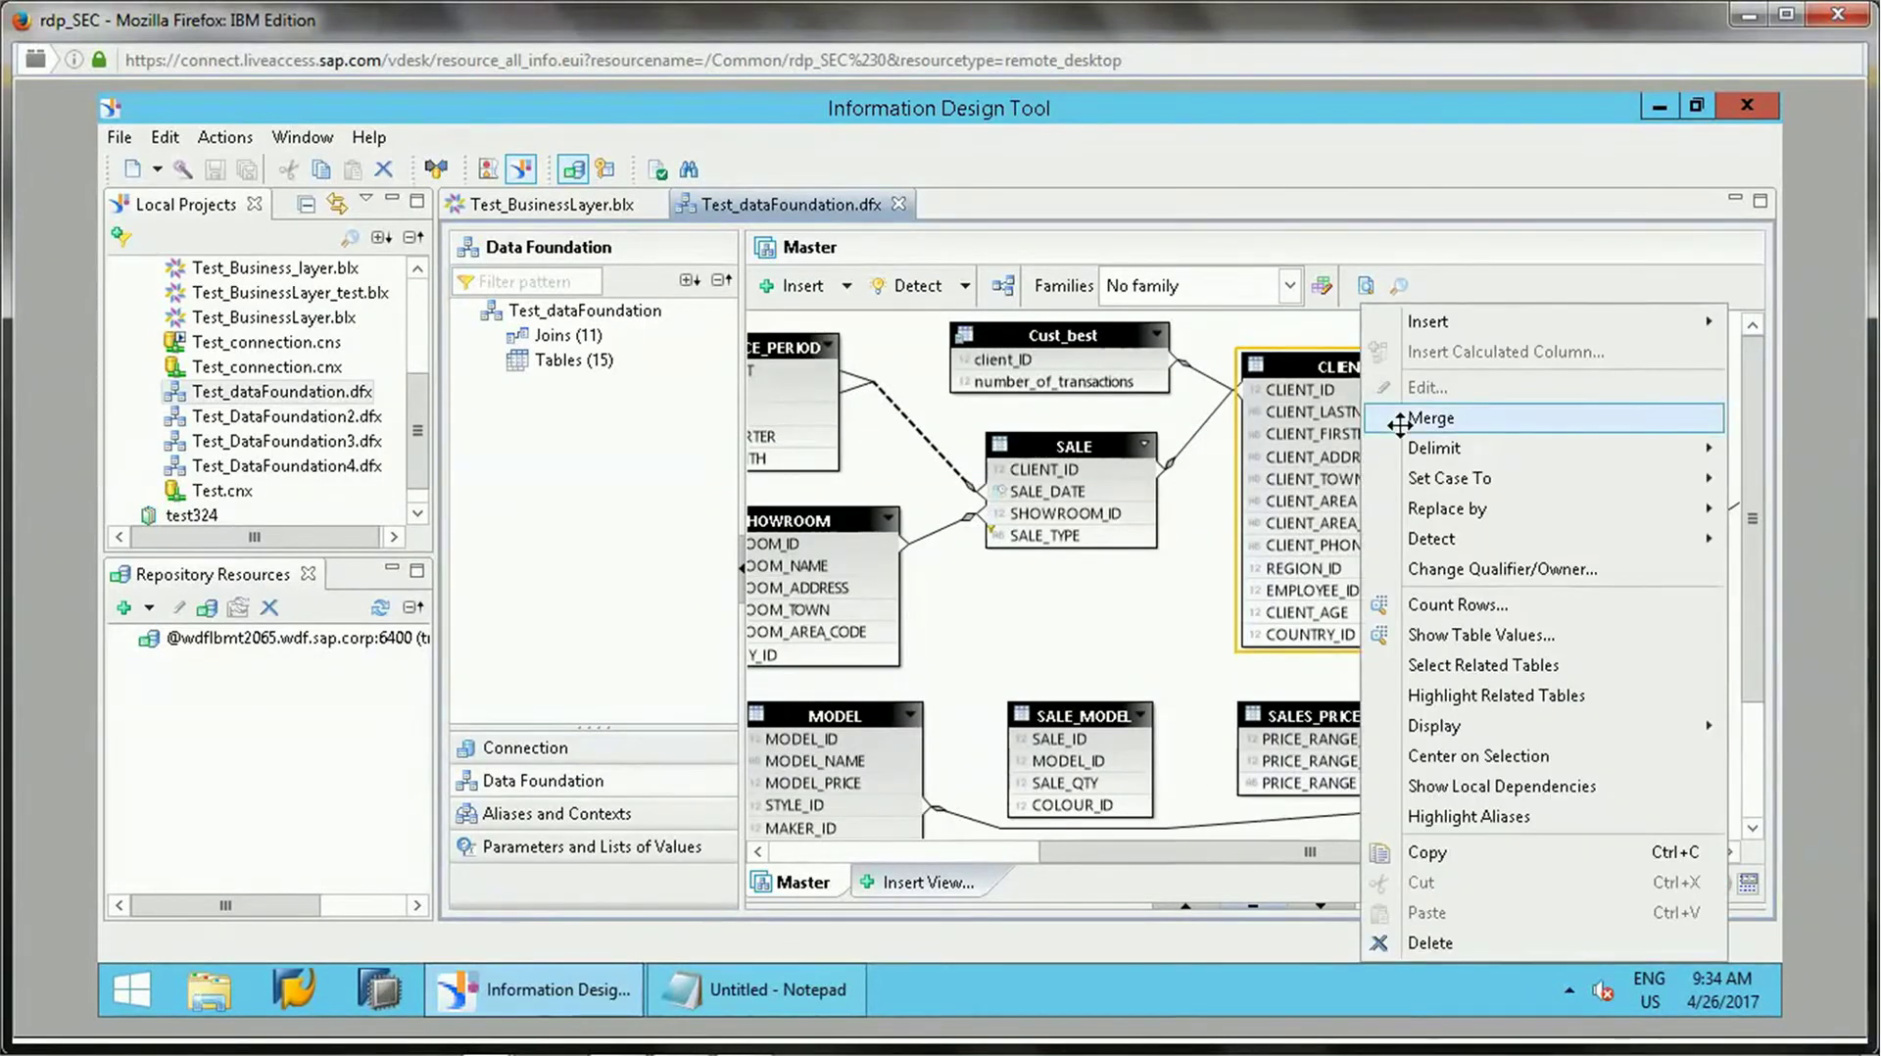
click(1400, 423)
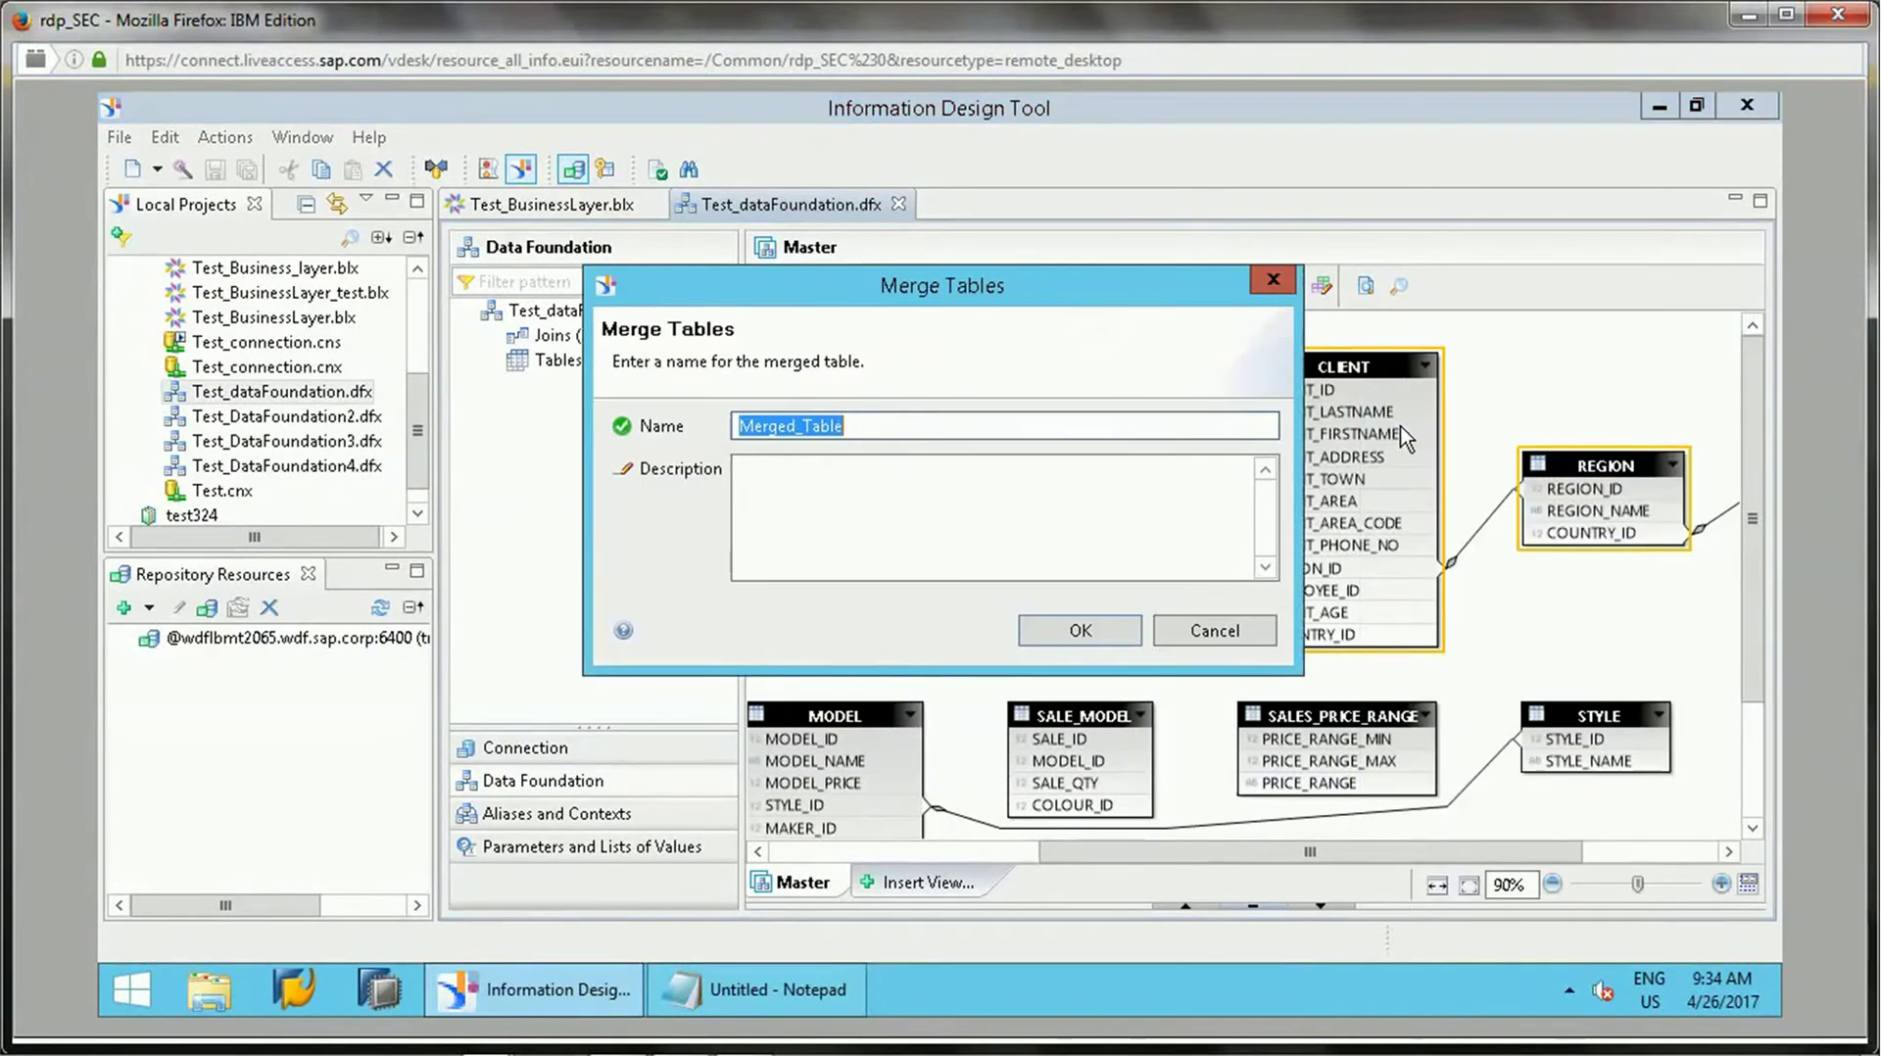
click(1075, 630)
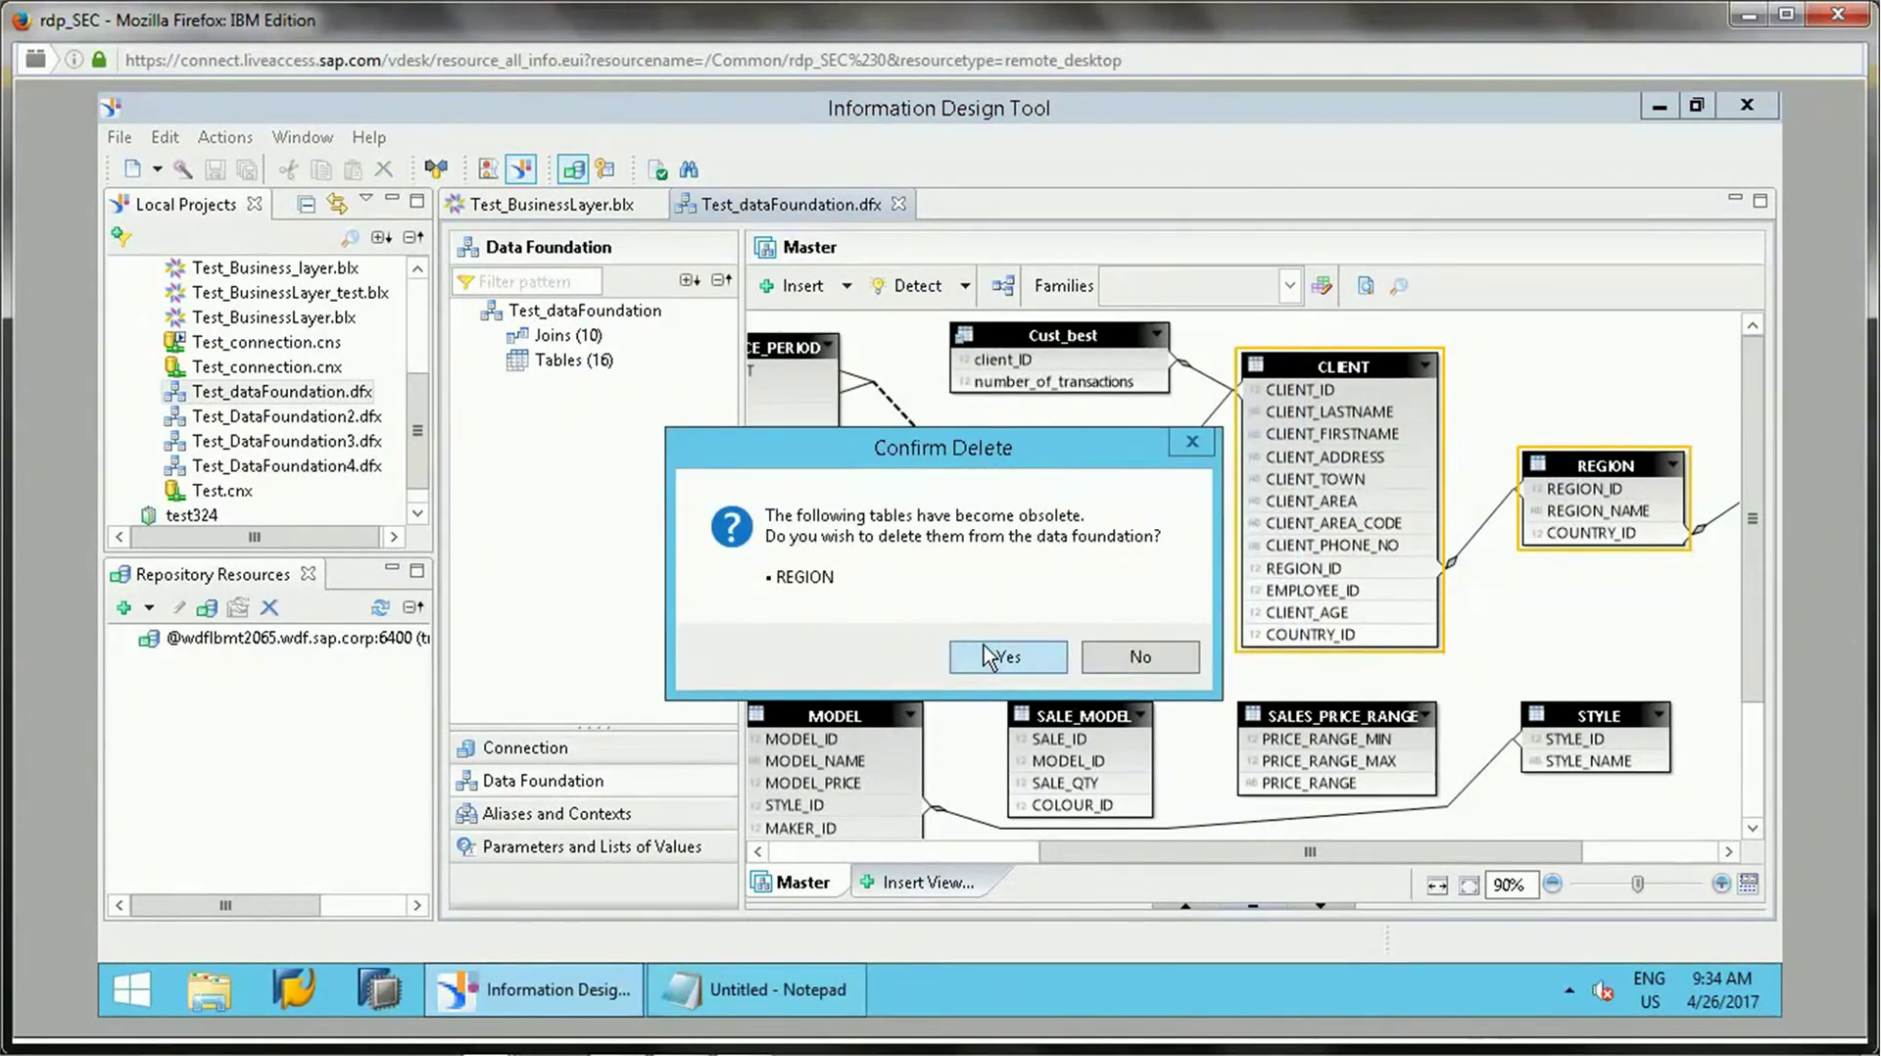
click(1006, 656)
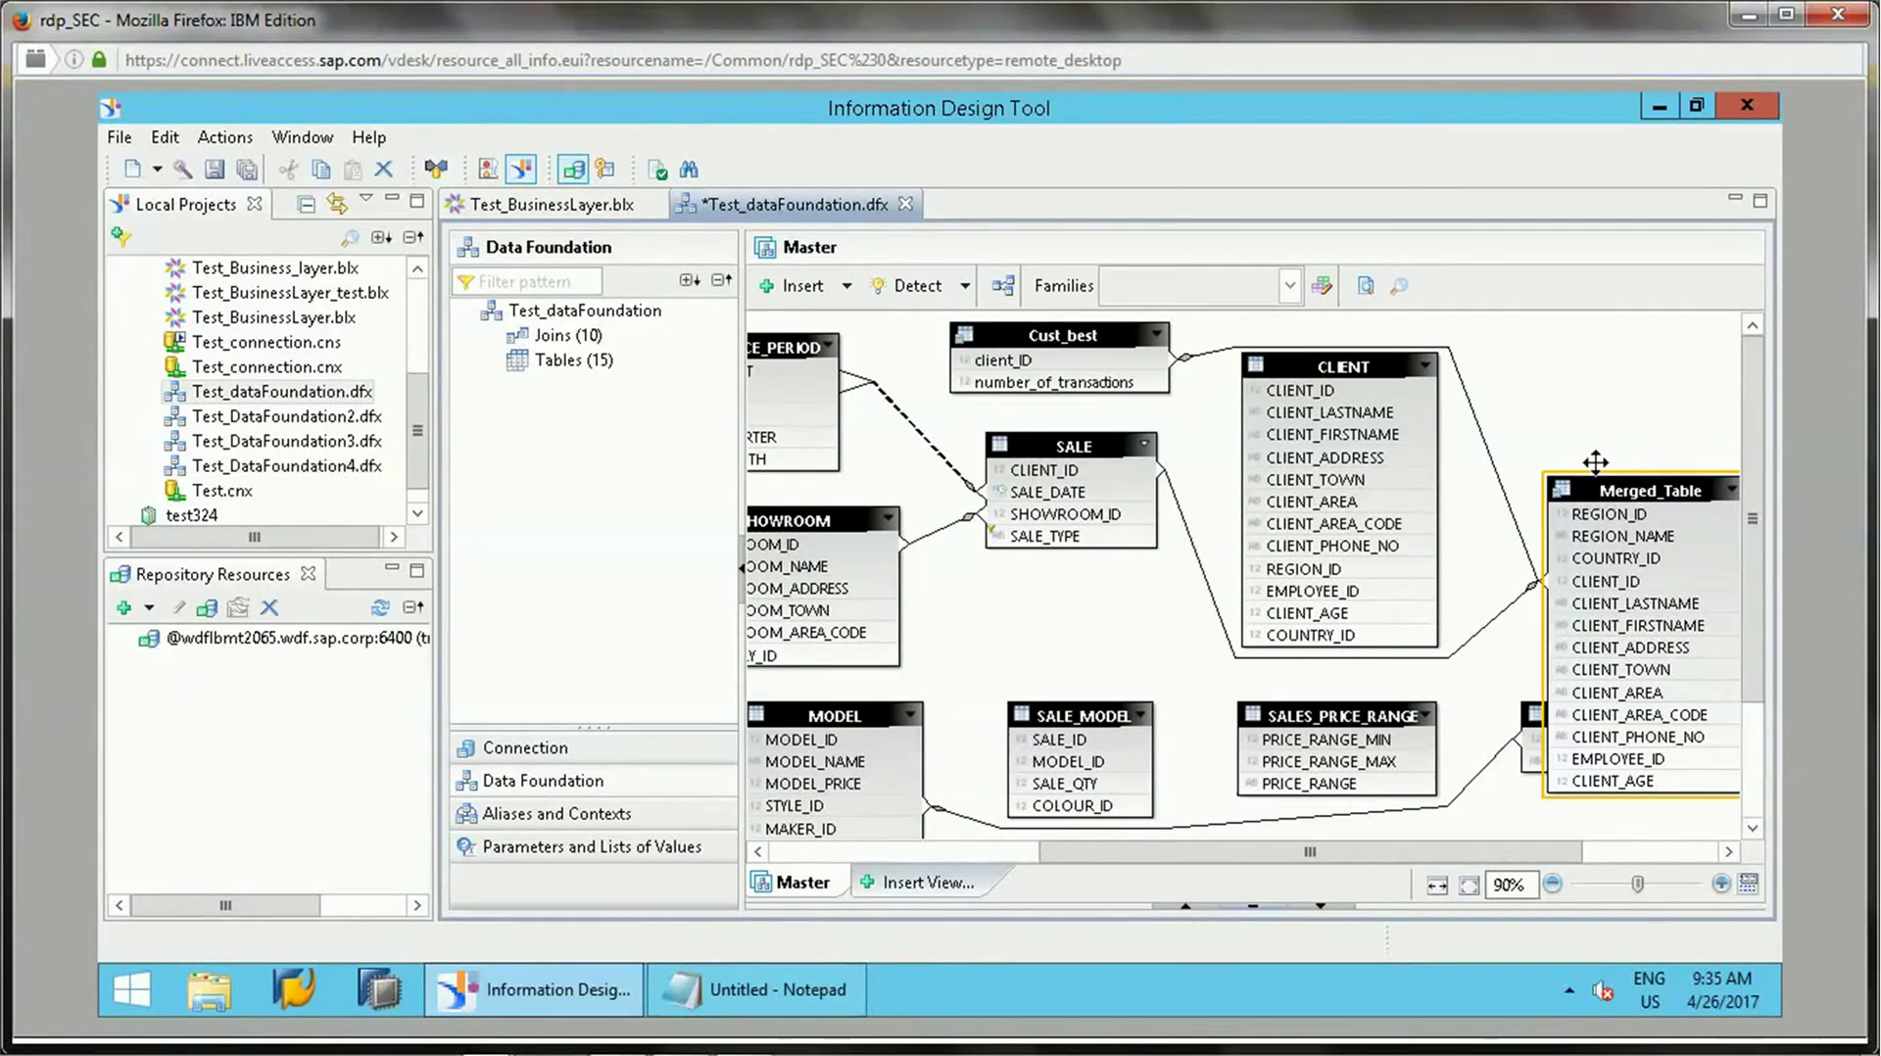
drag(1604, 484, 1601, 340)
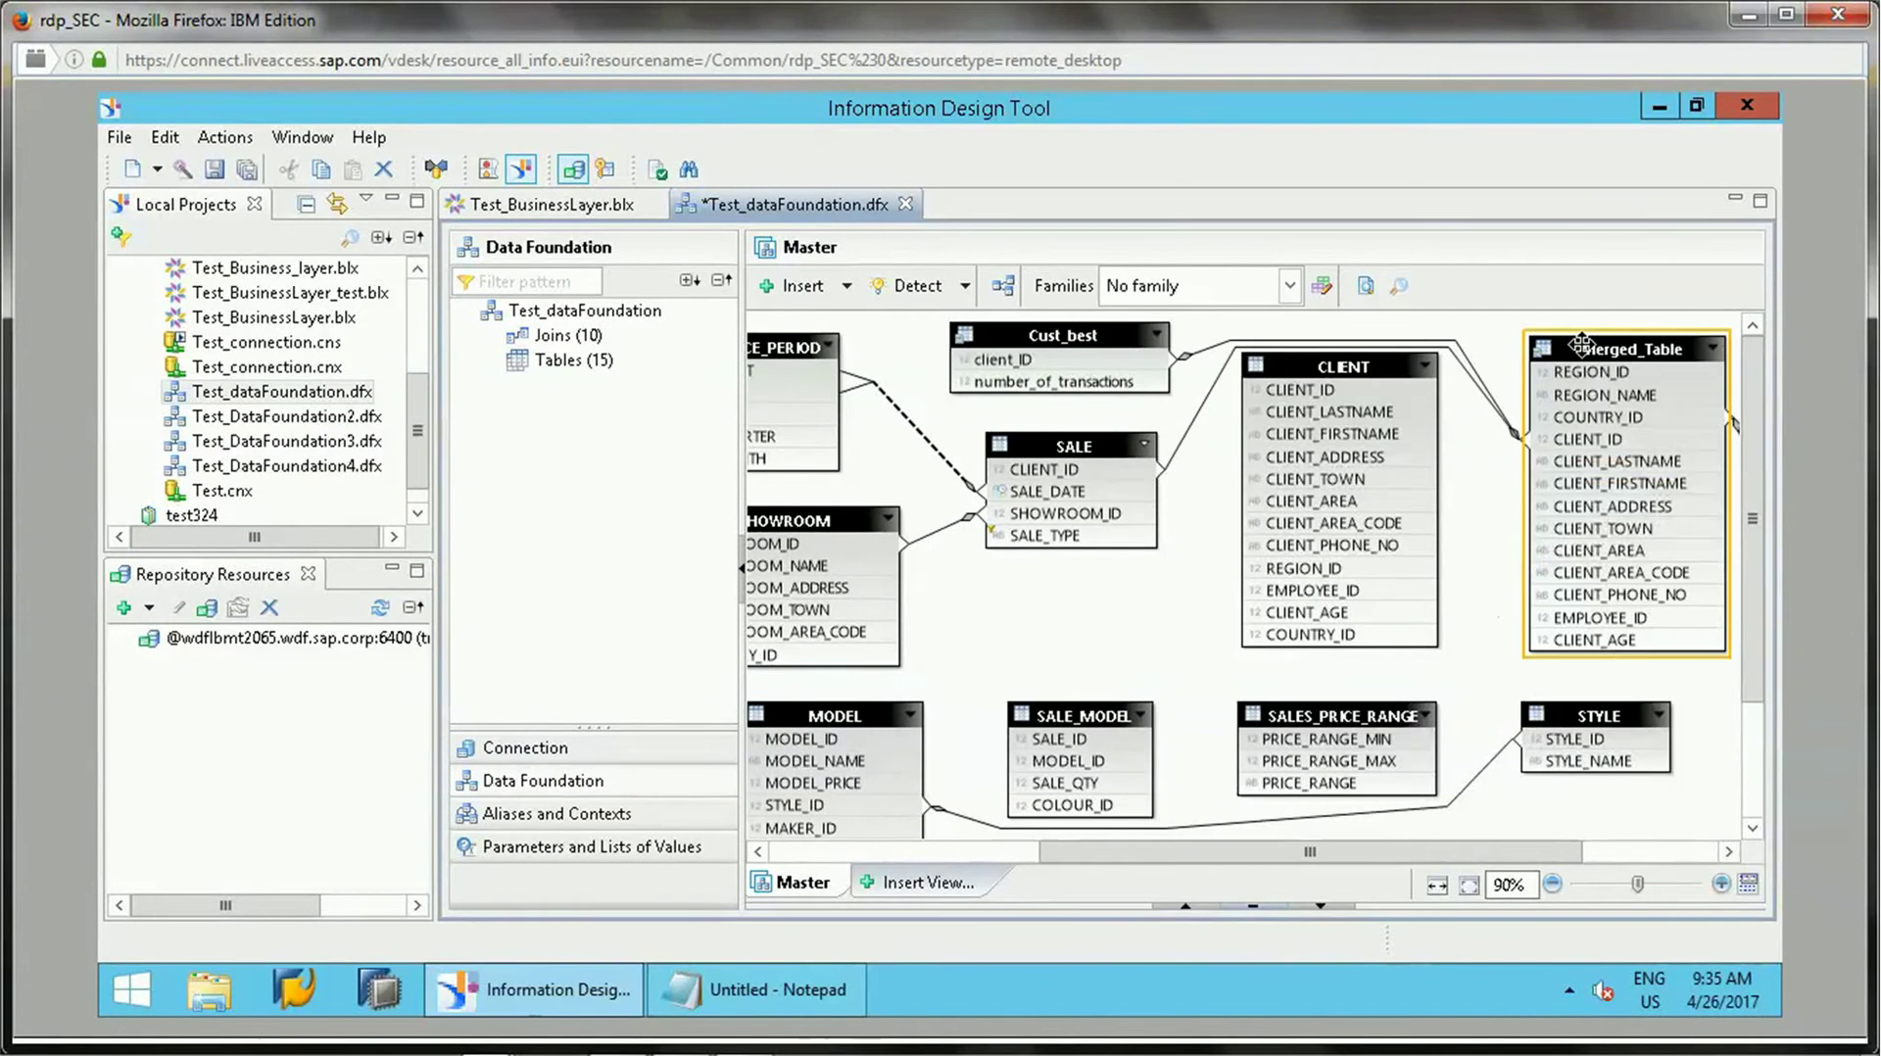
right_click(1601, 340)
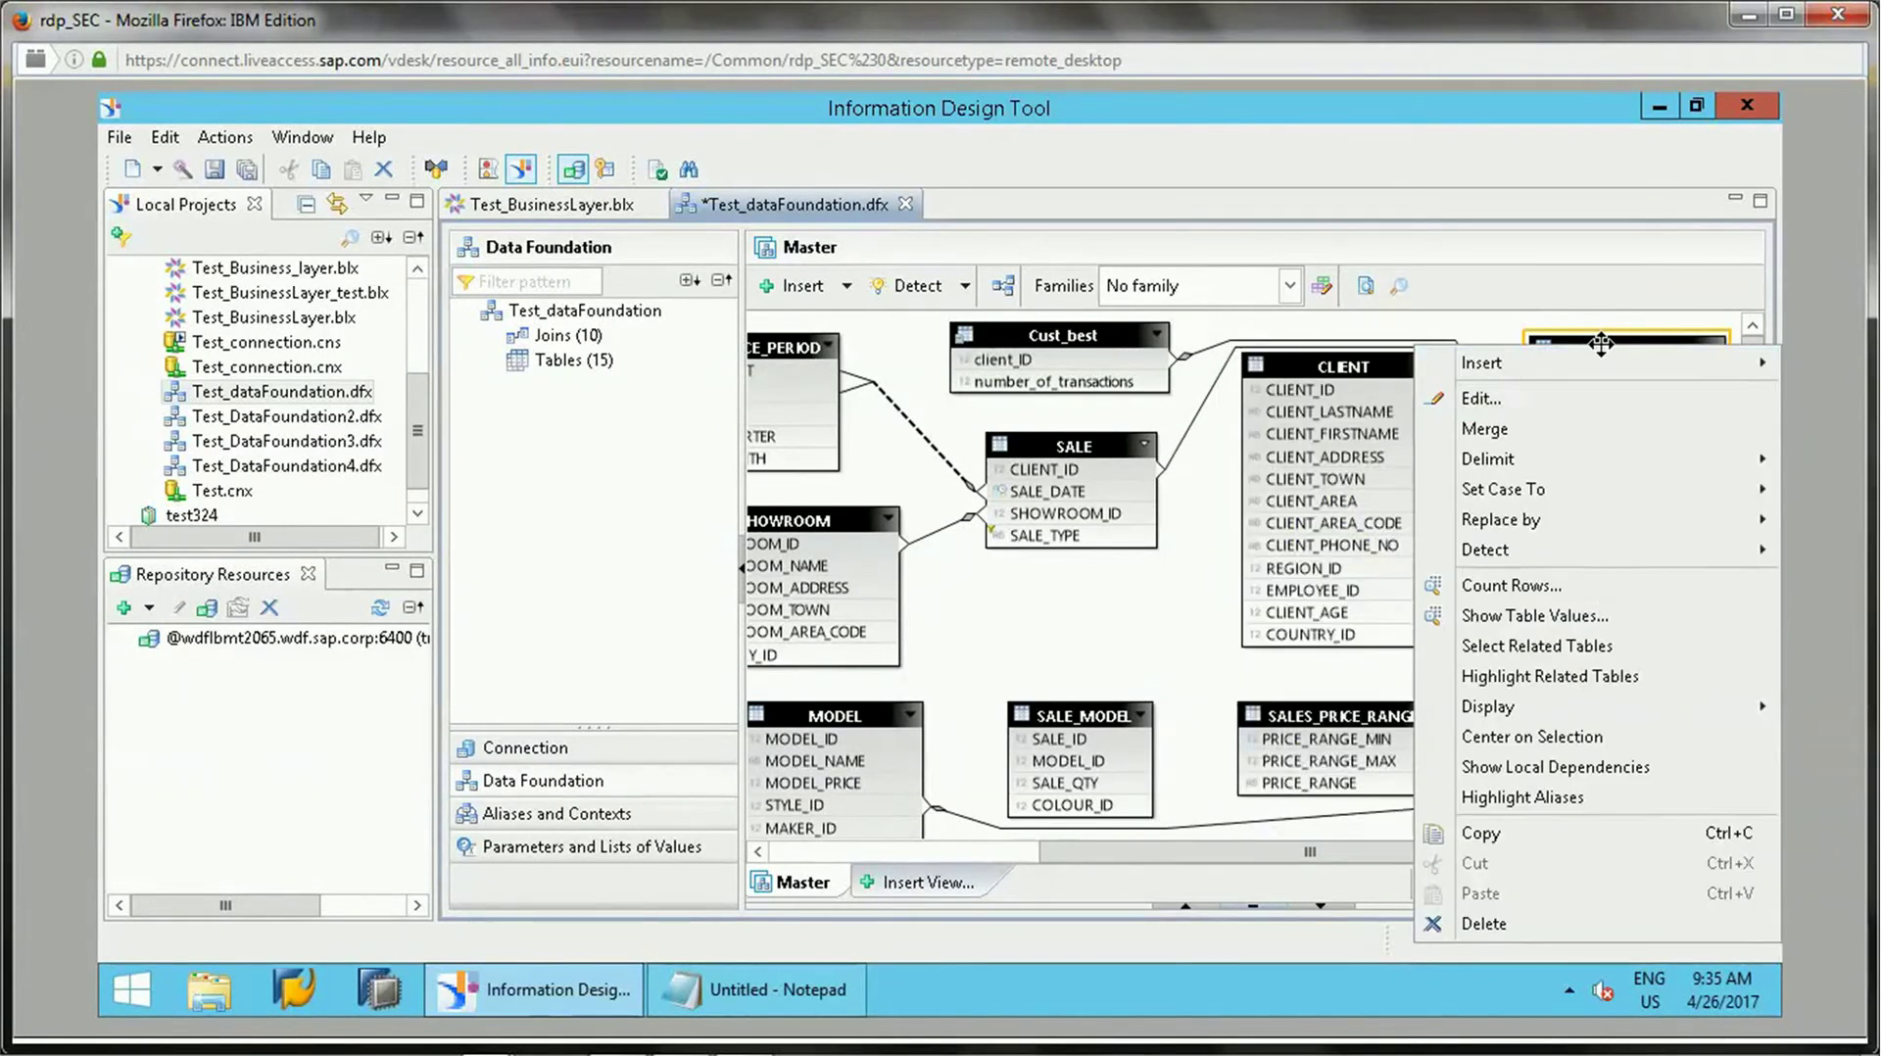
click(1546, 416)
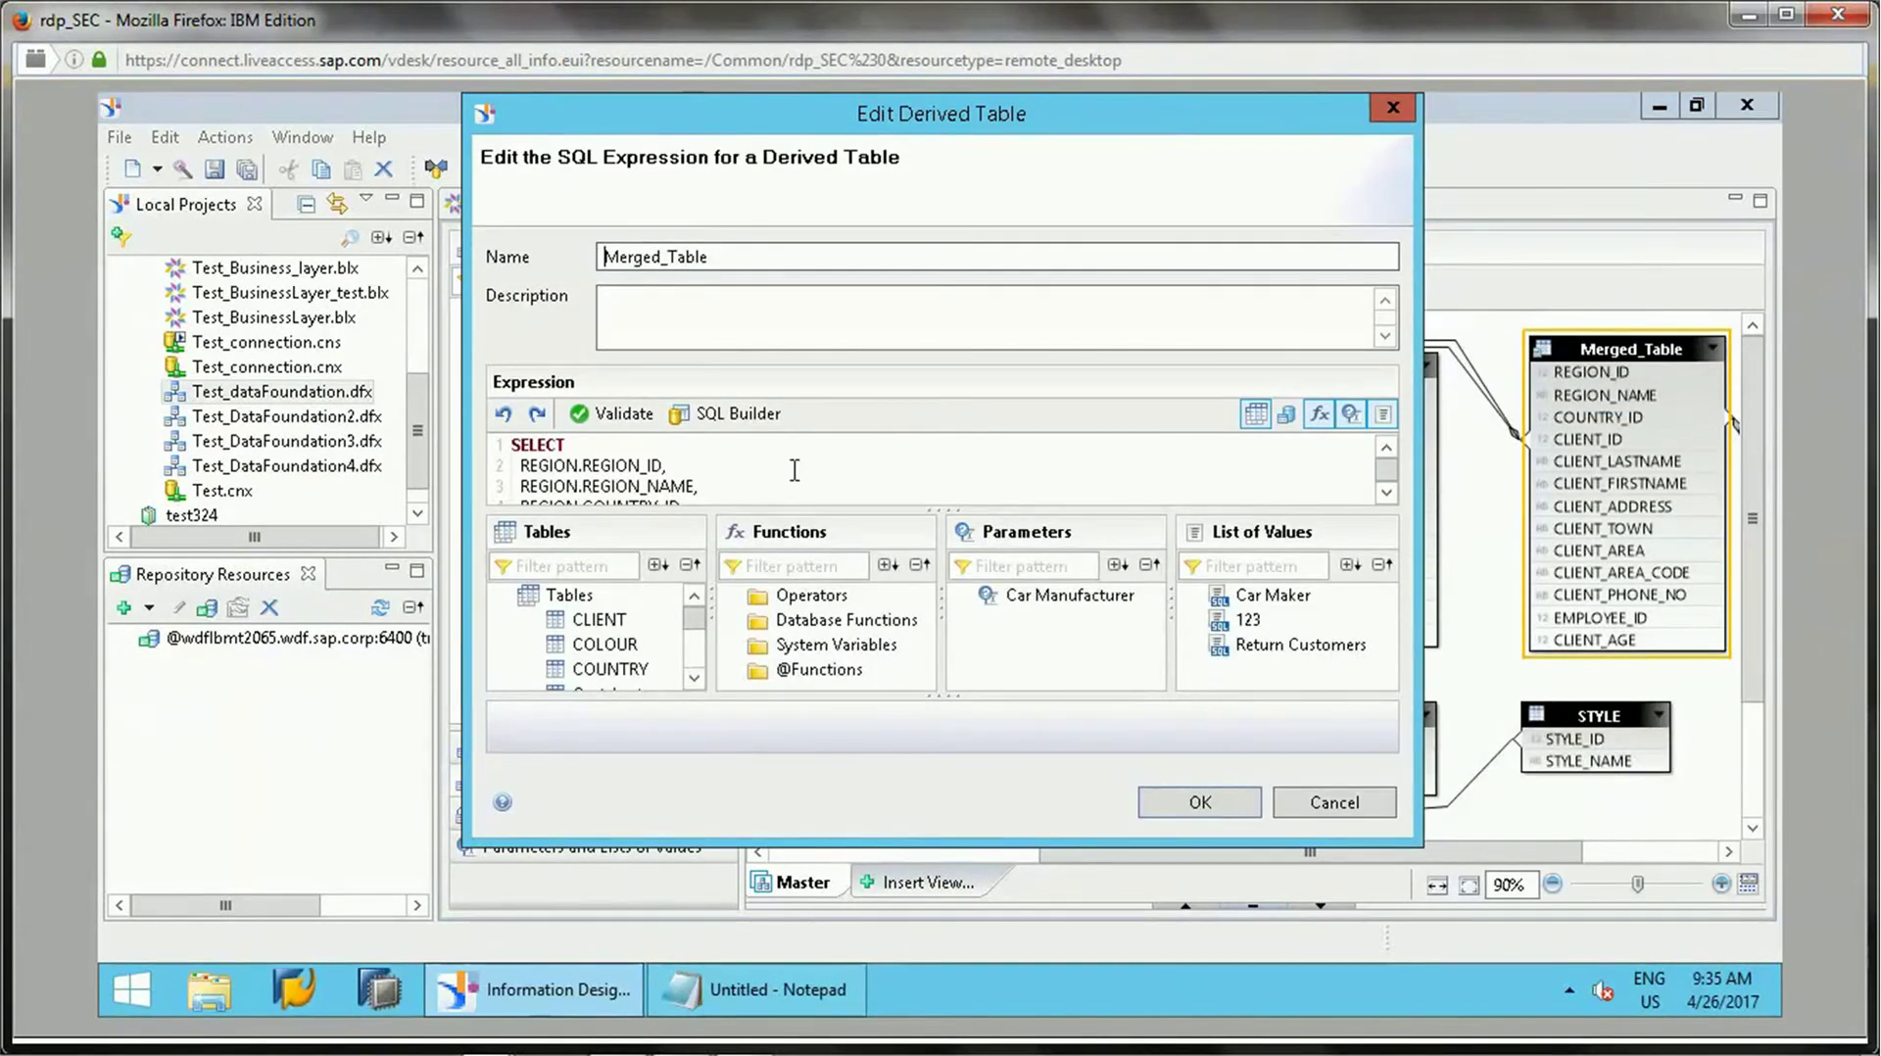
drag(1091, 510, 1090, 612)
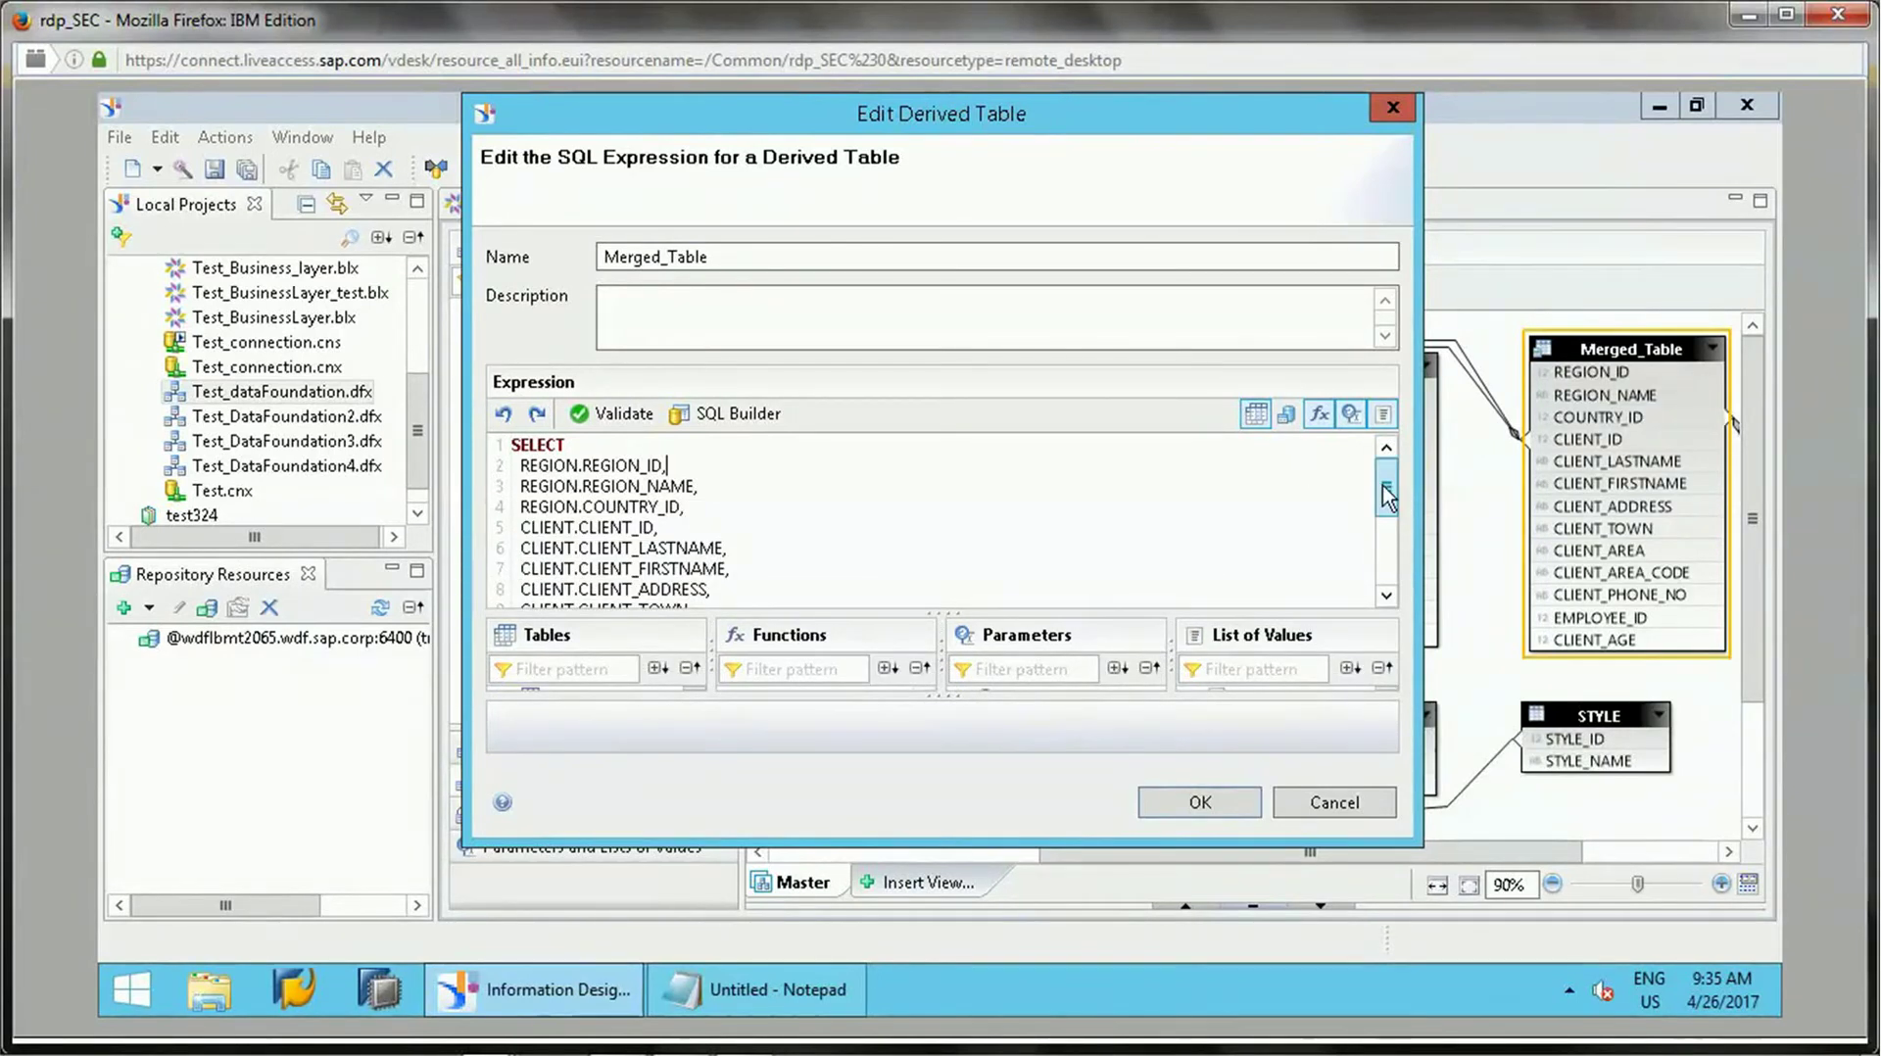
drag(1385, 487, 1386, 554)
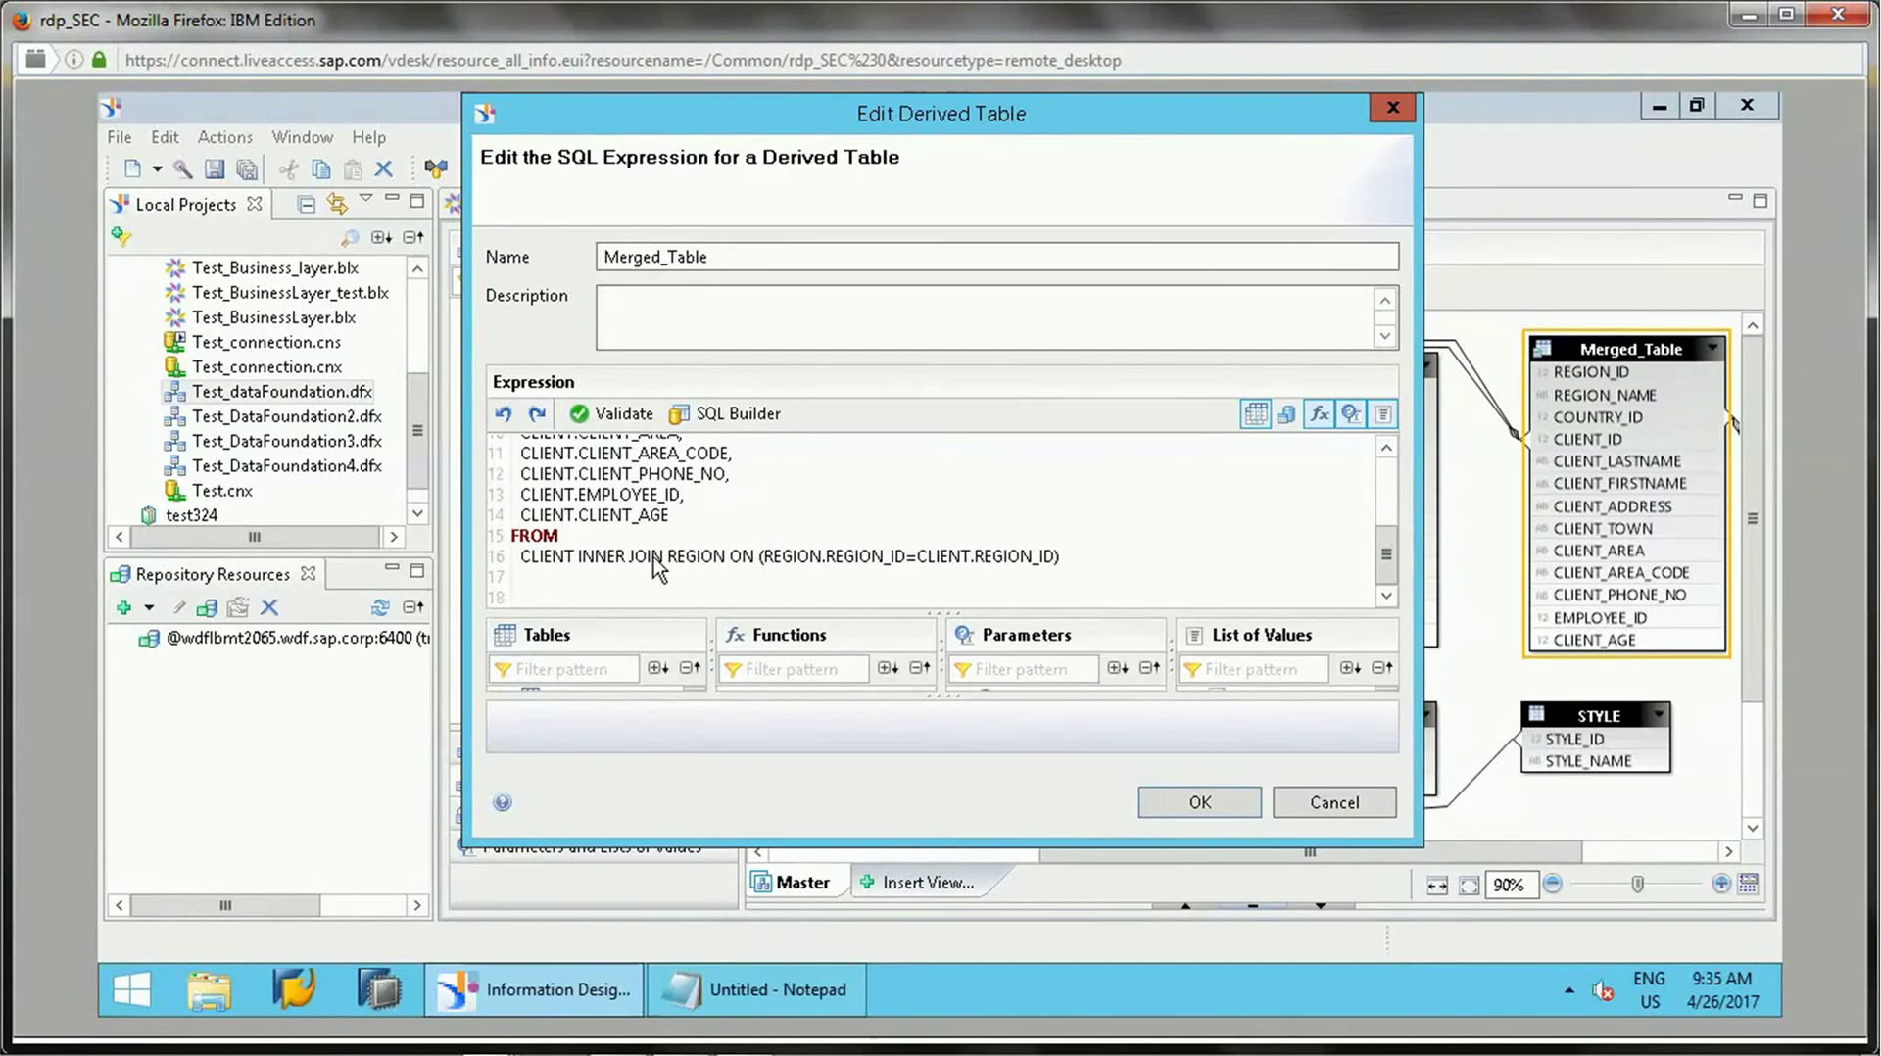
double_click(555, 559)
double_click(714, 558)
double_click(645, 557)
drag(1386, 554, 1384, 446)
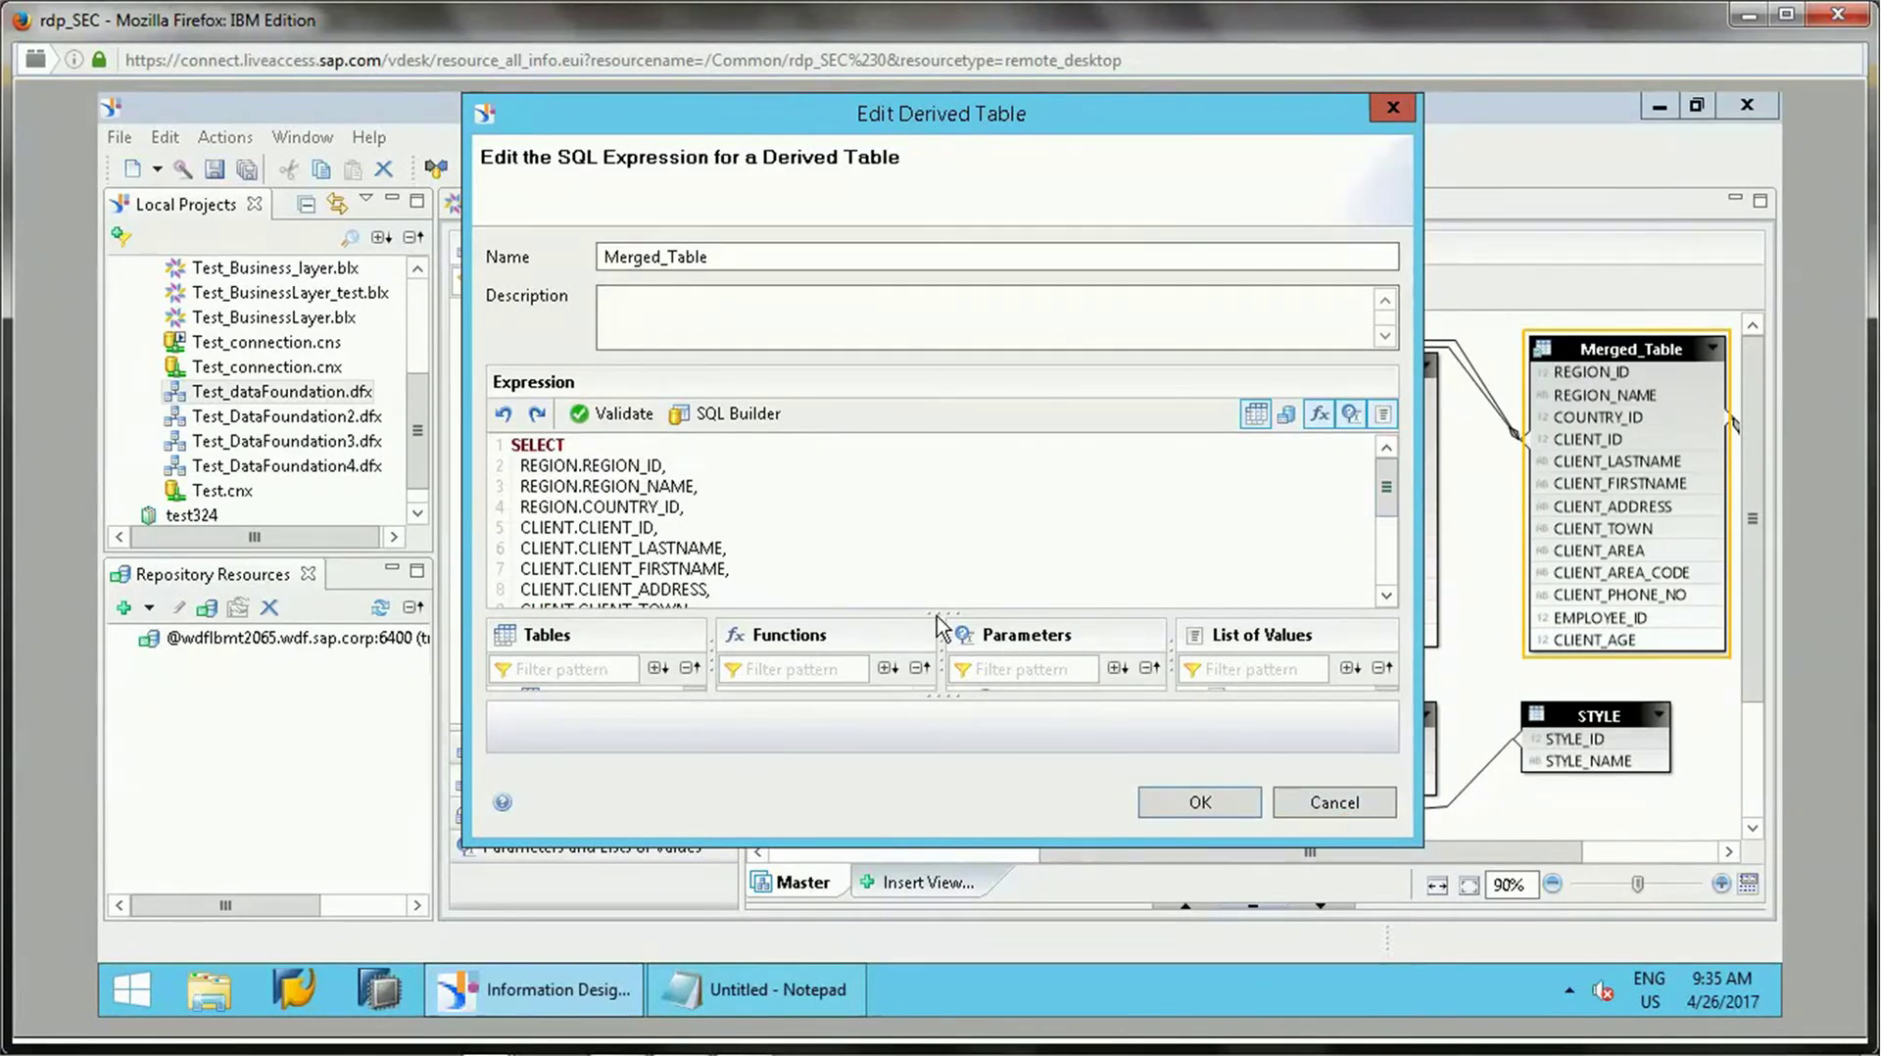
triple_click(756, 559)
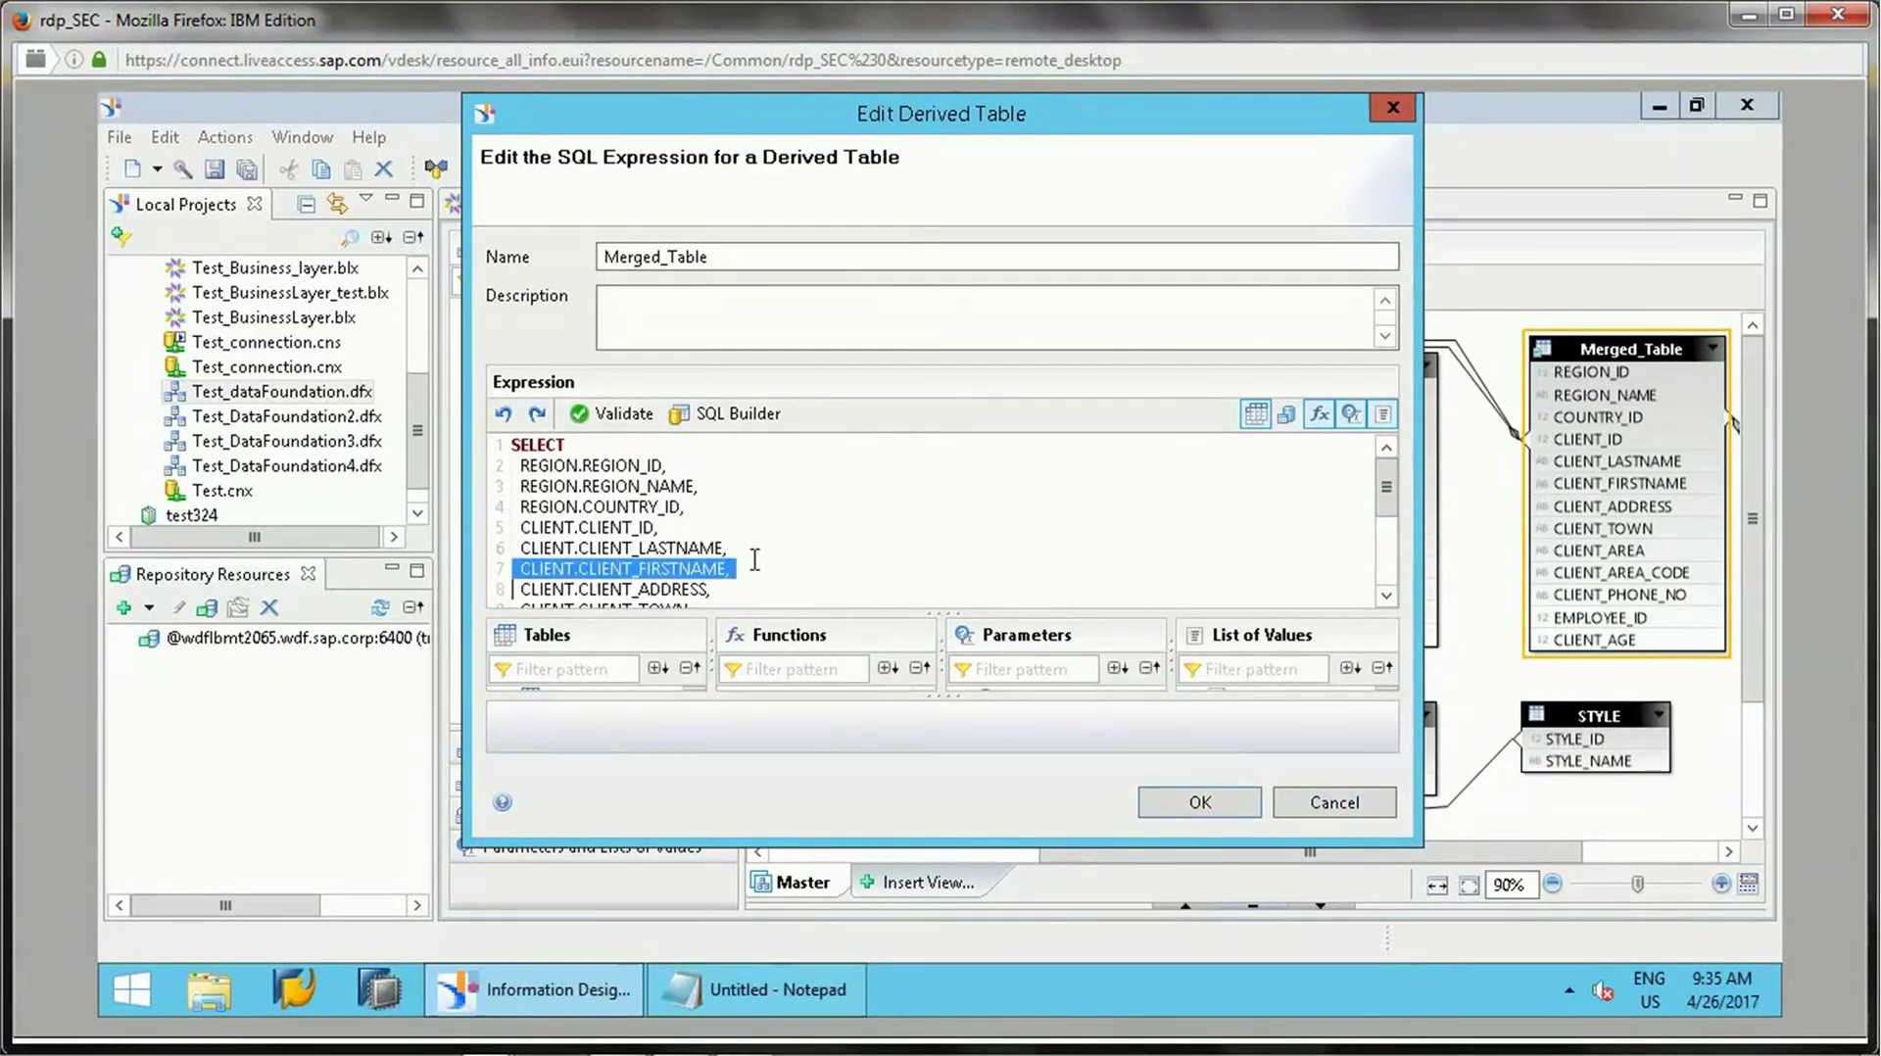
click(1314, 802)
drag(1371, 854, 1589, 832)
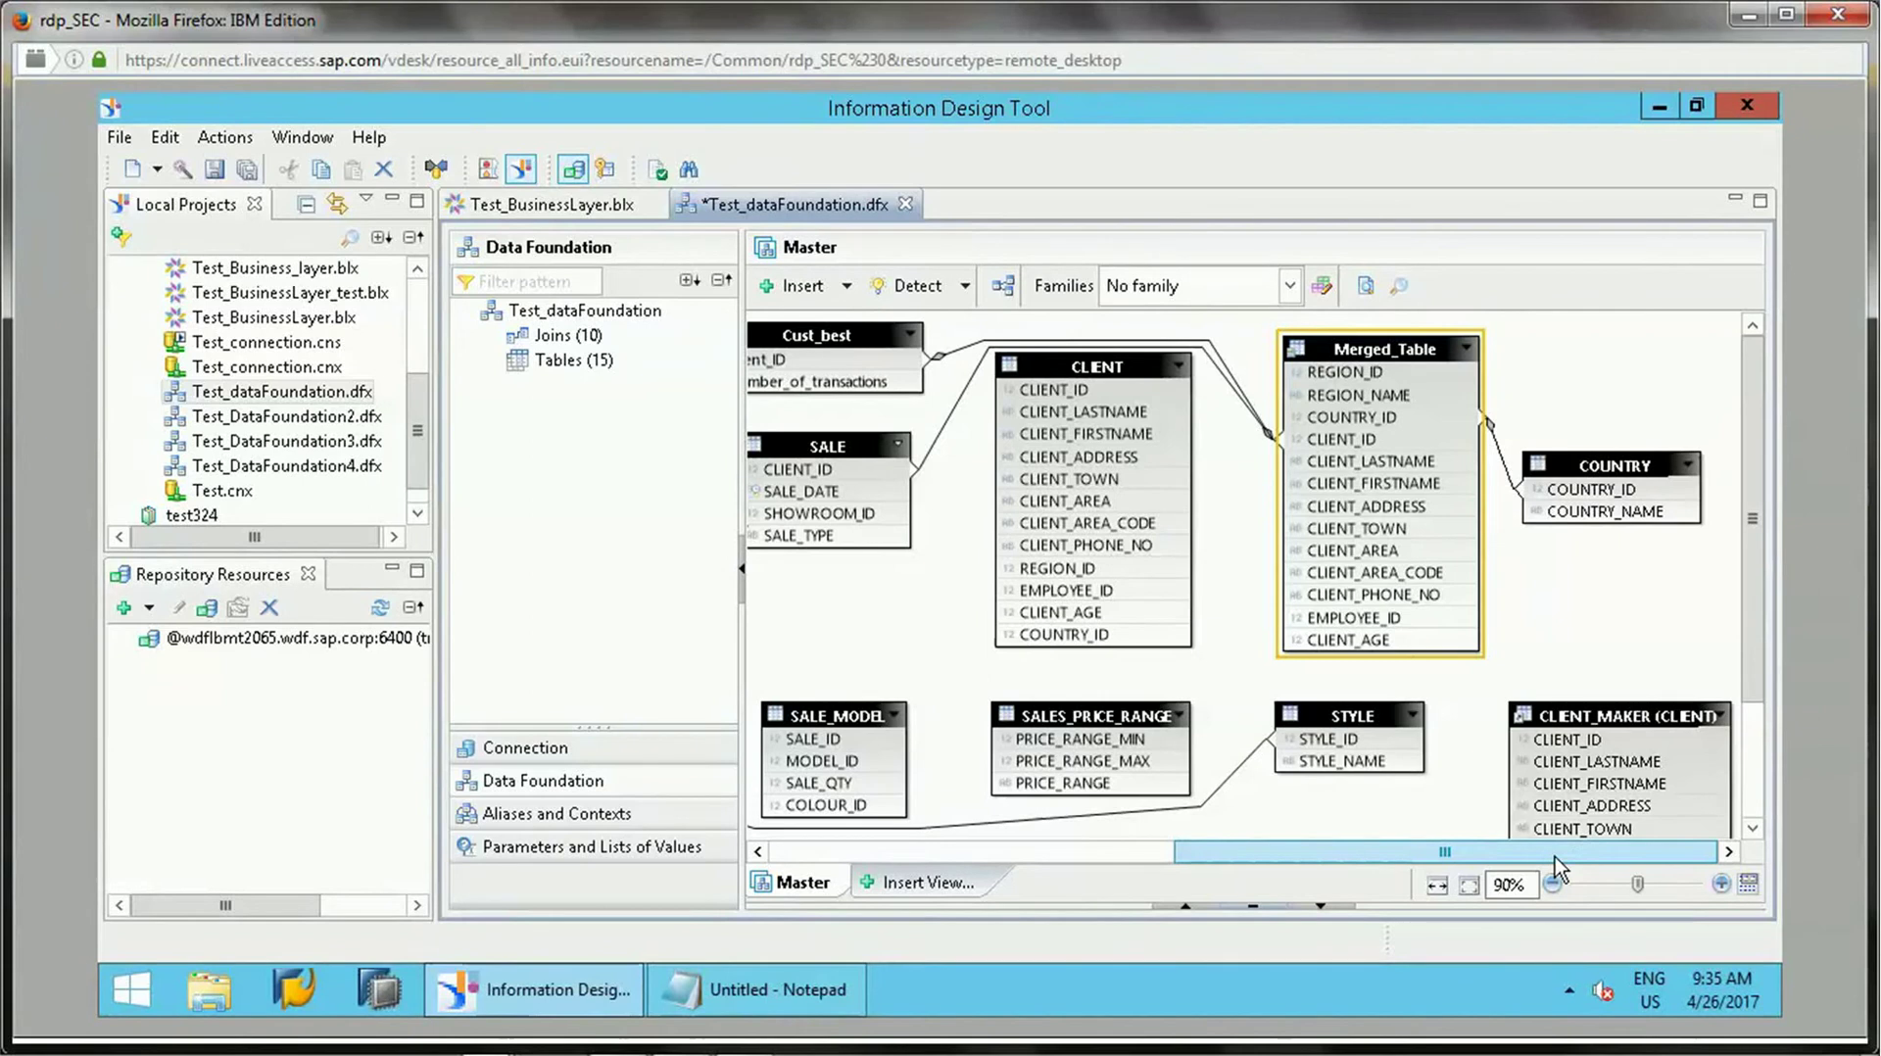
drag(1556, 857, 1498, 851)
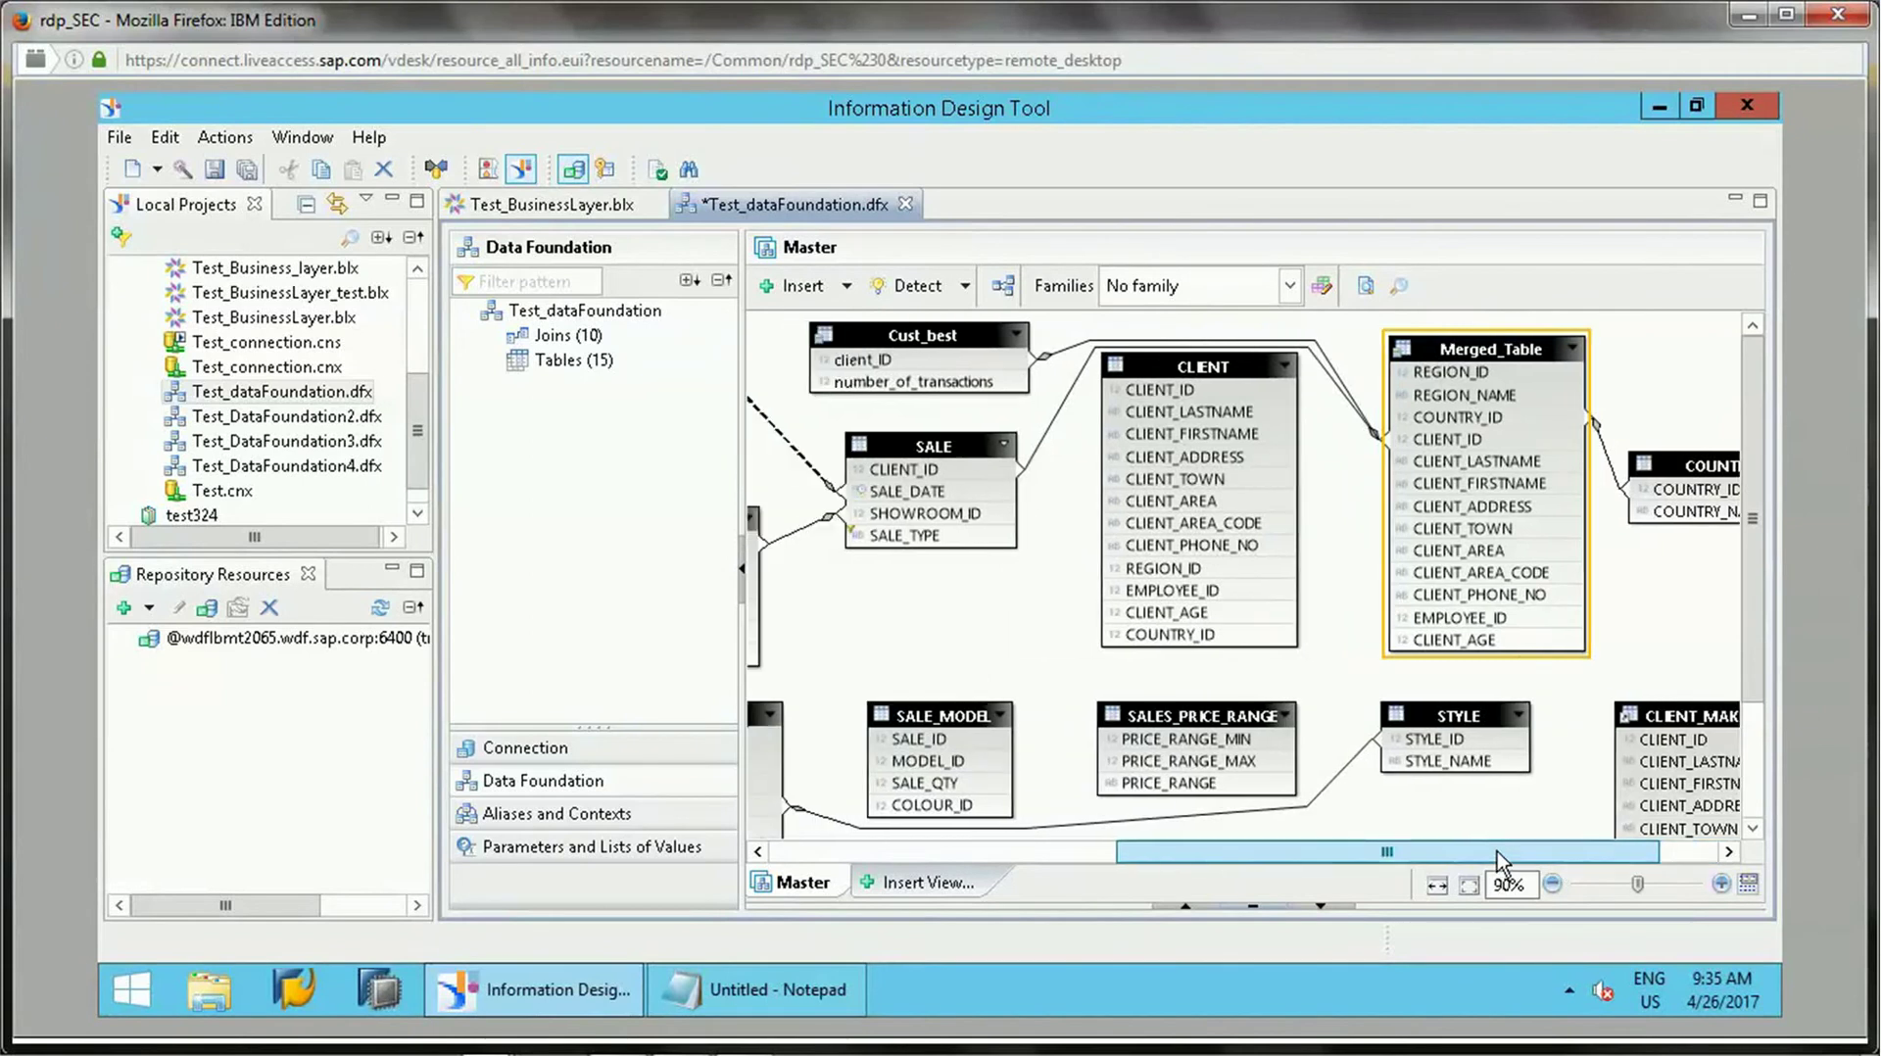
right_click(927, 625)
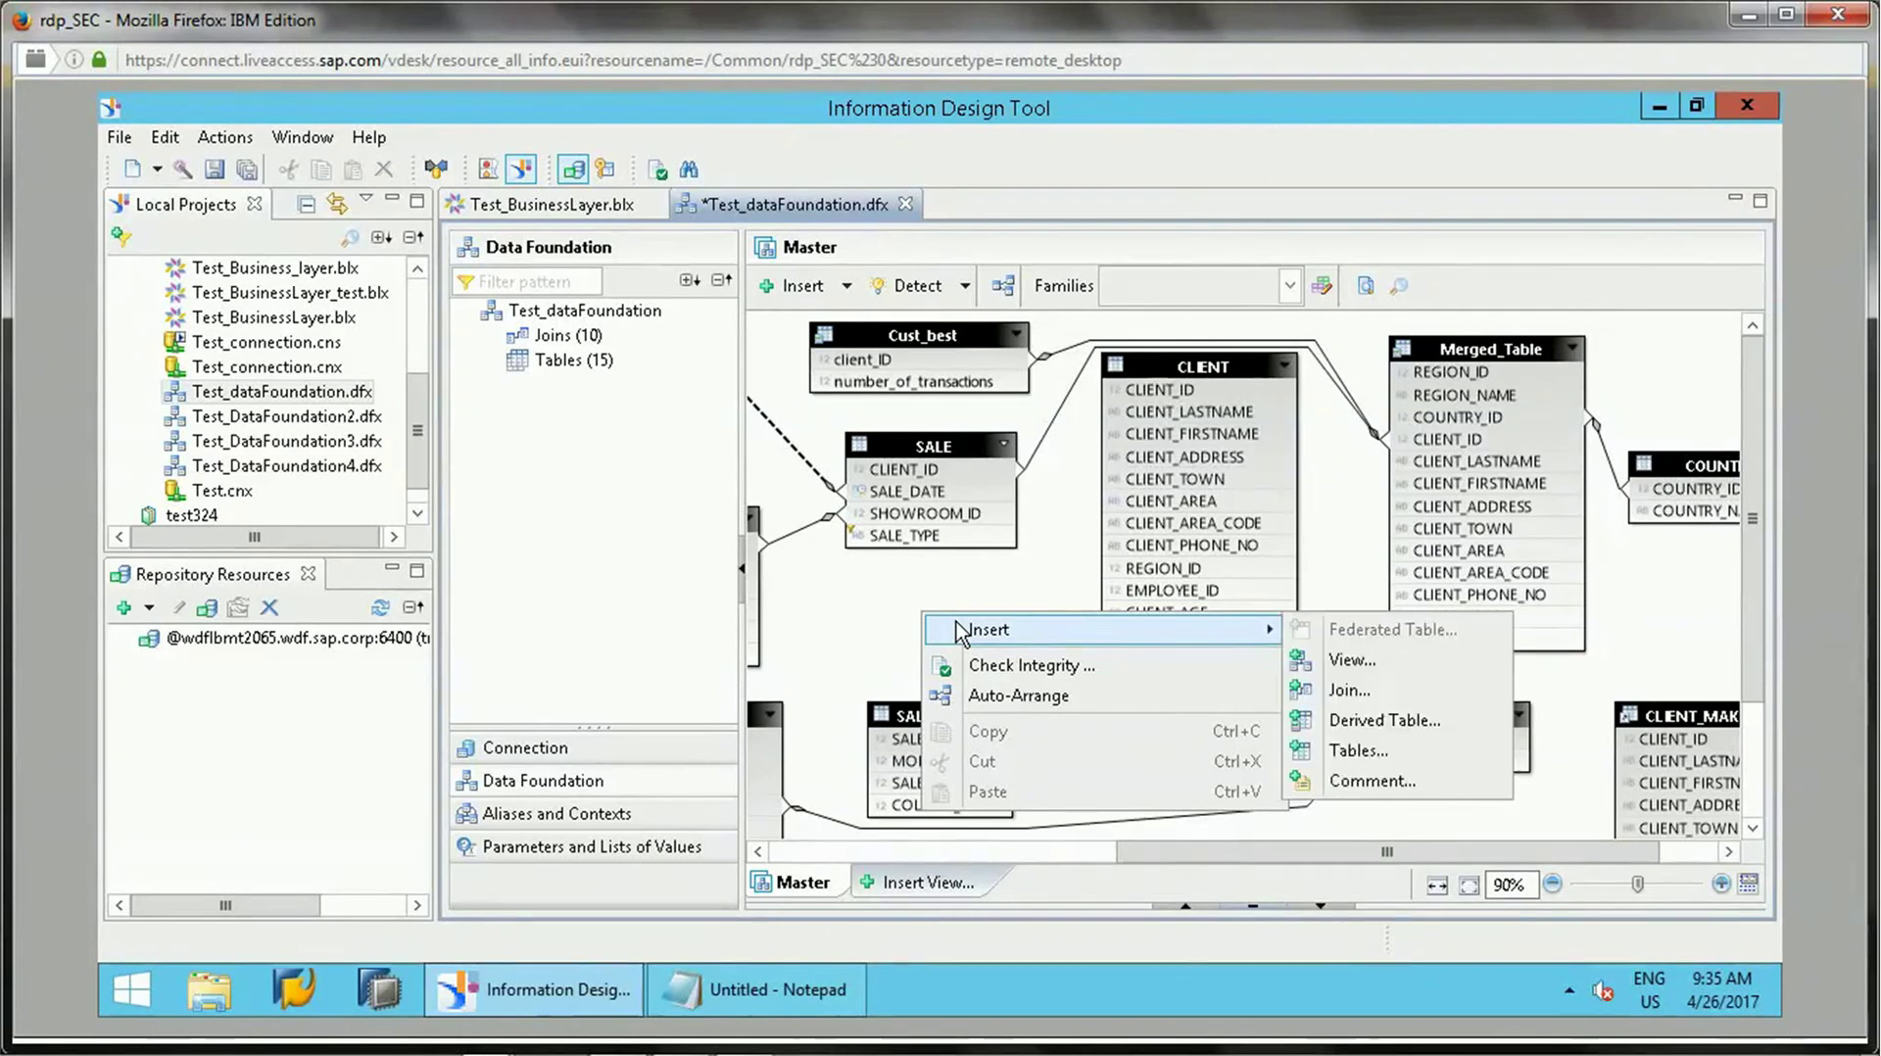
mouse_move(959, 632)
click(845, 632)
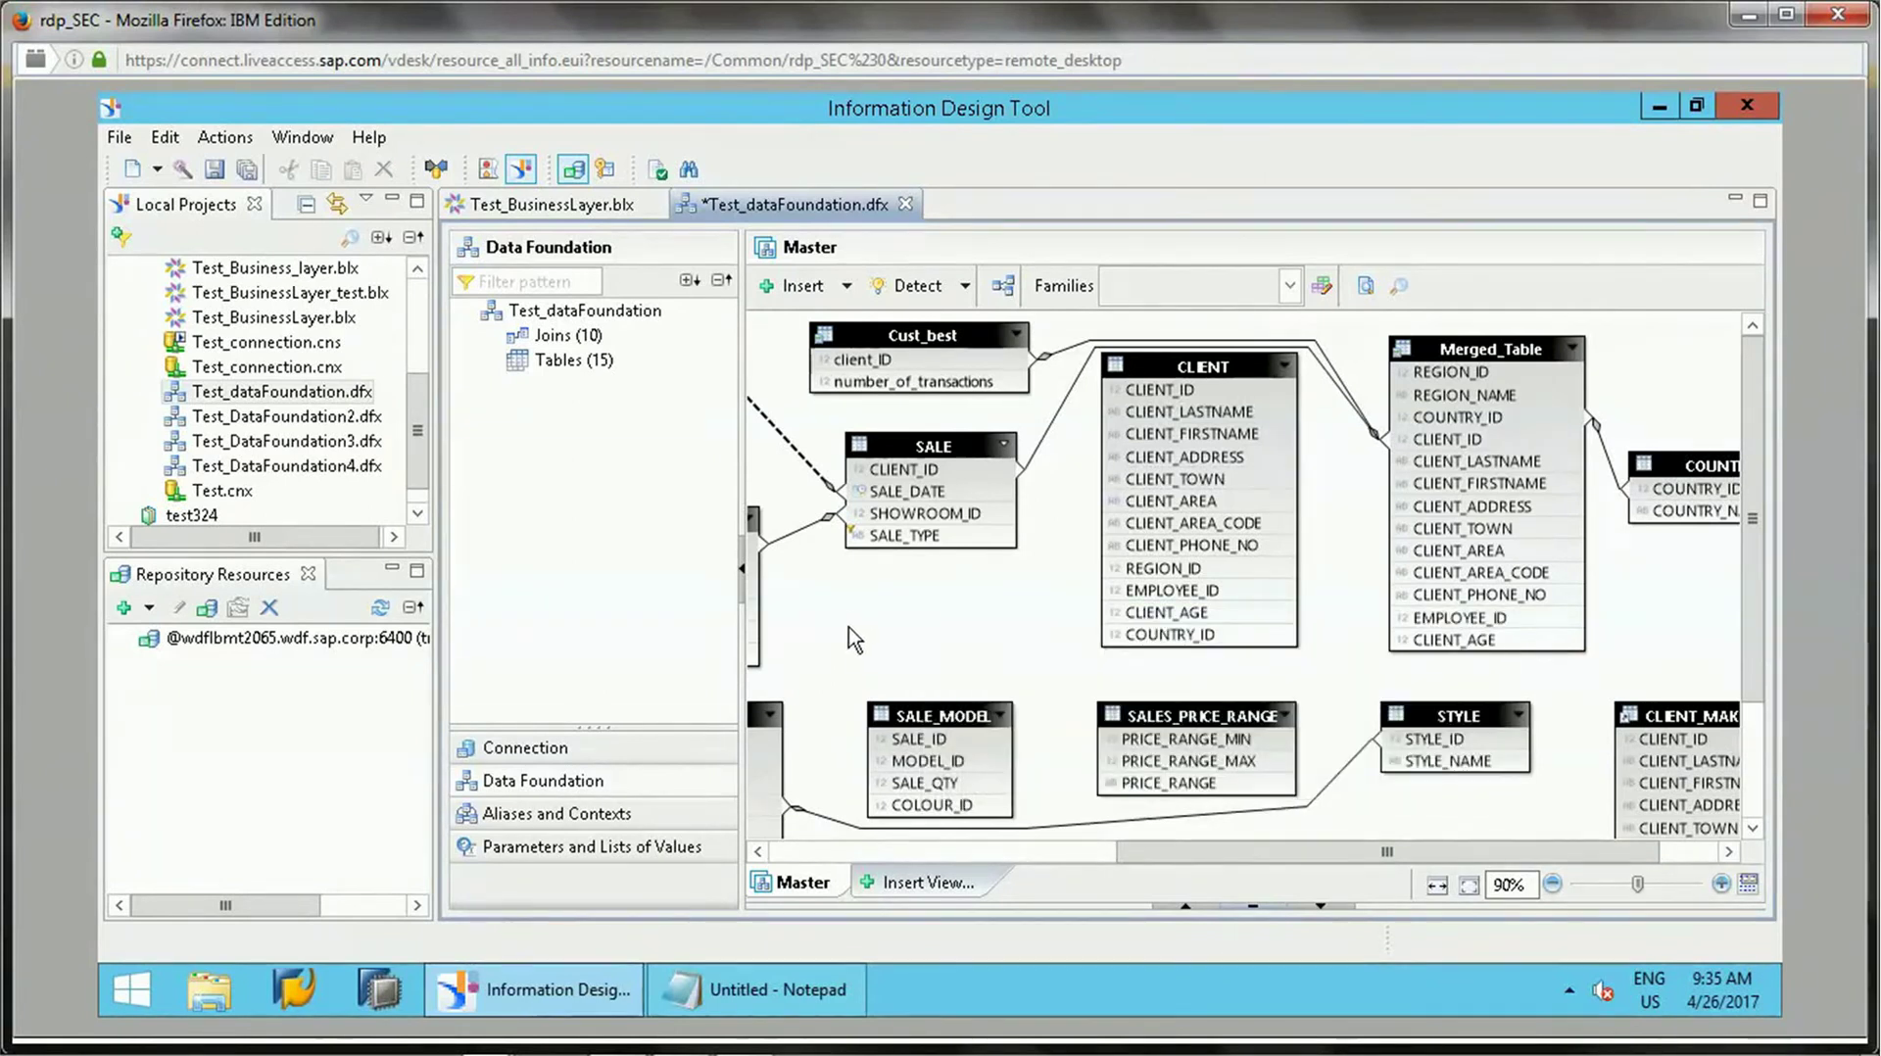
right_click(949, 624)
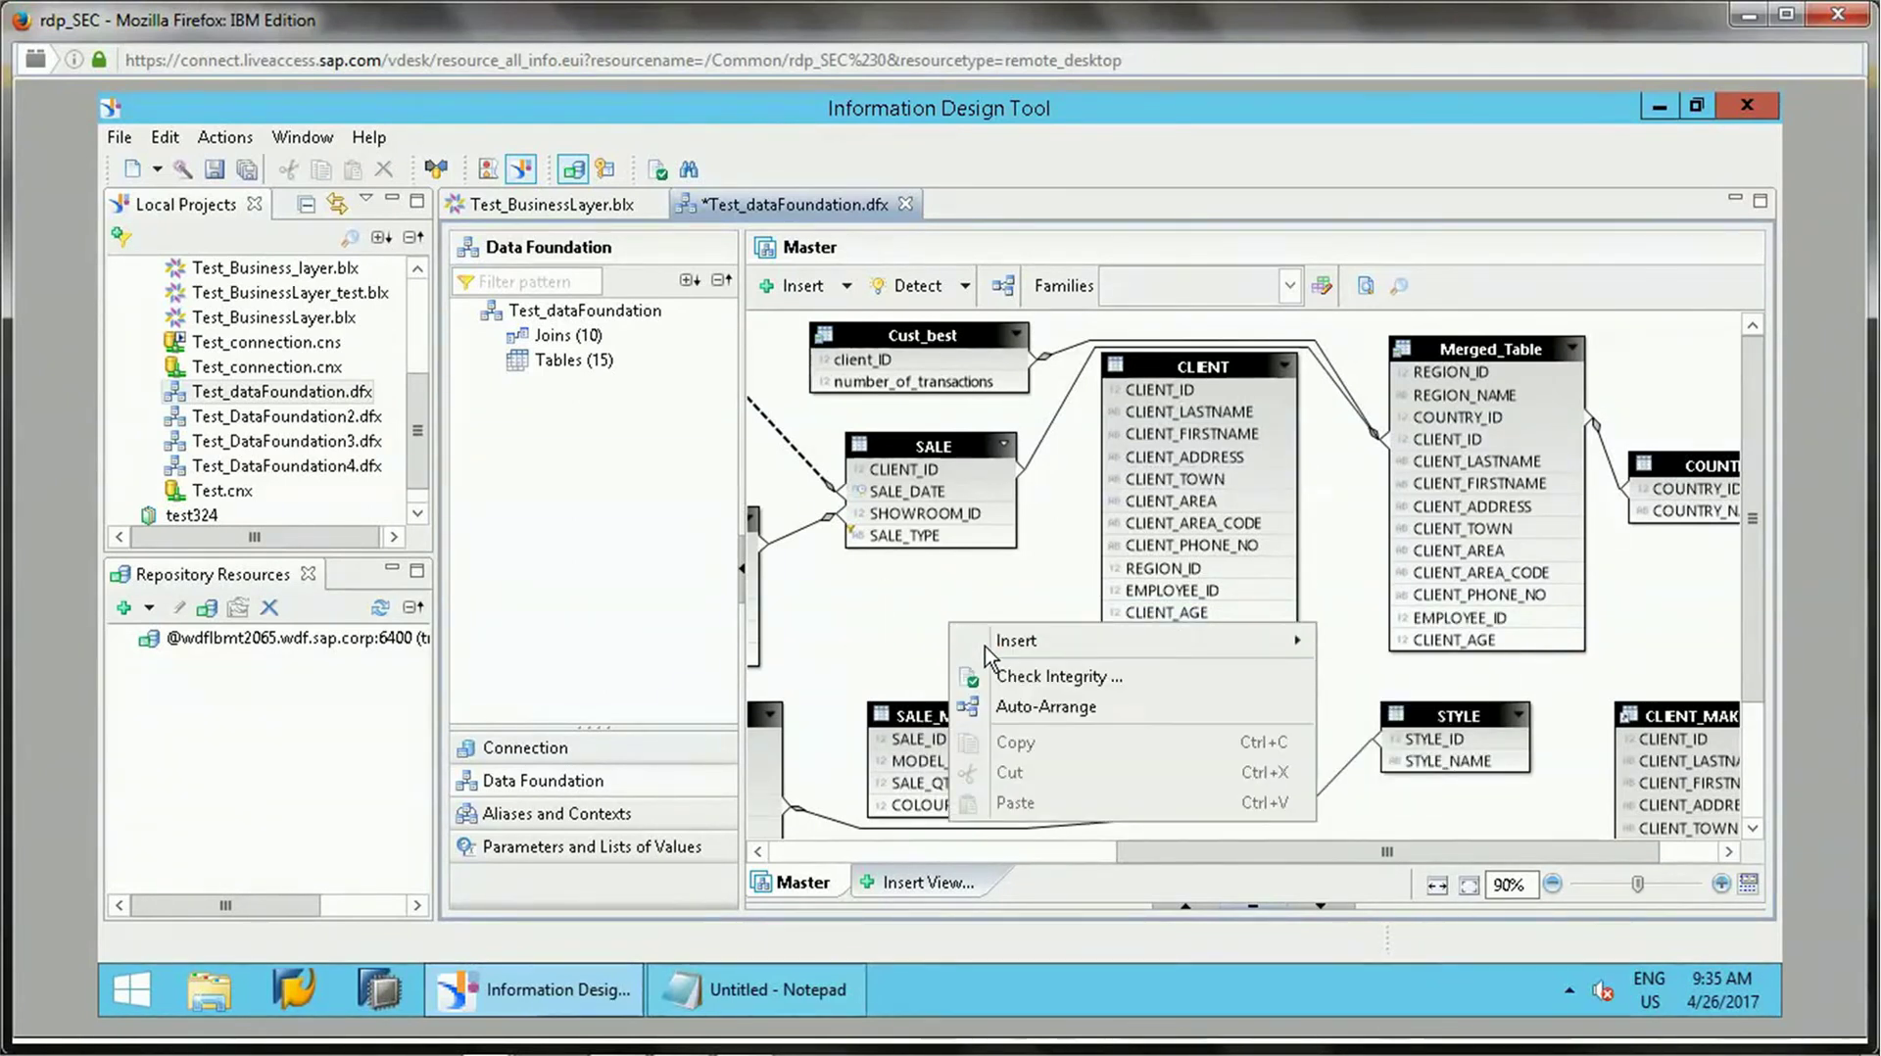
mouse_move(1262, 635)
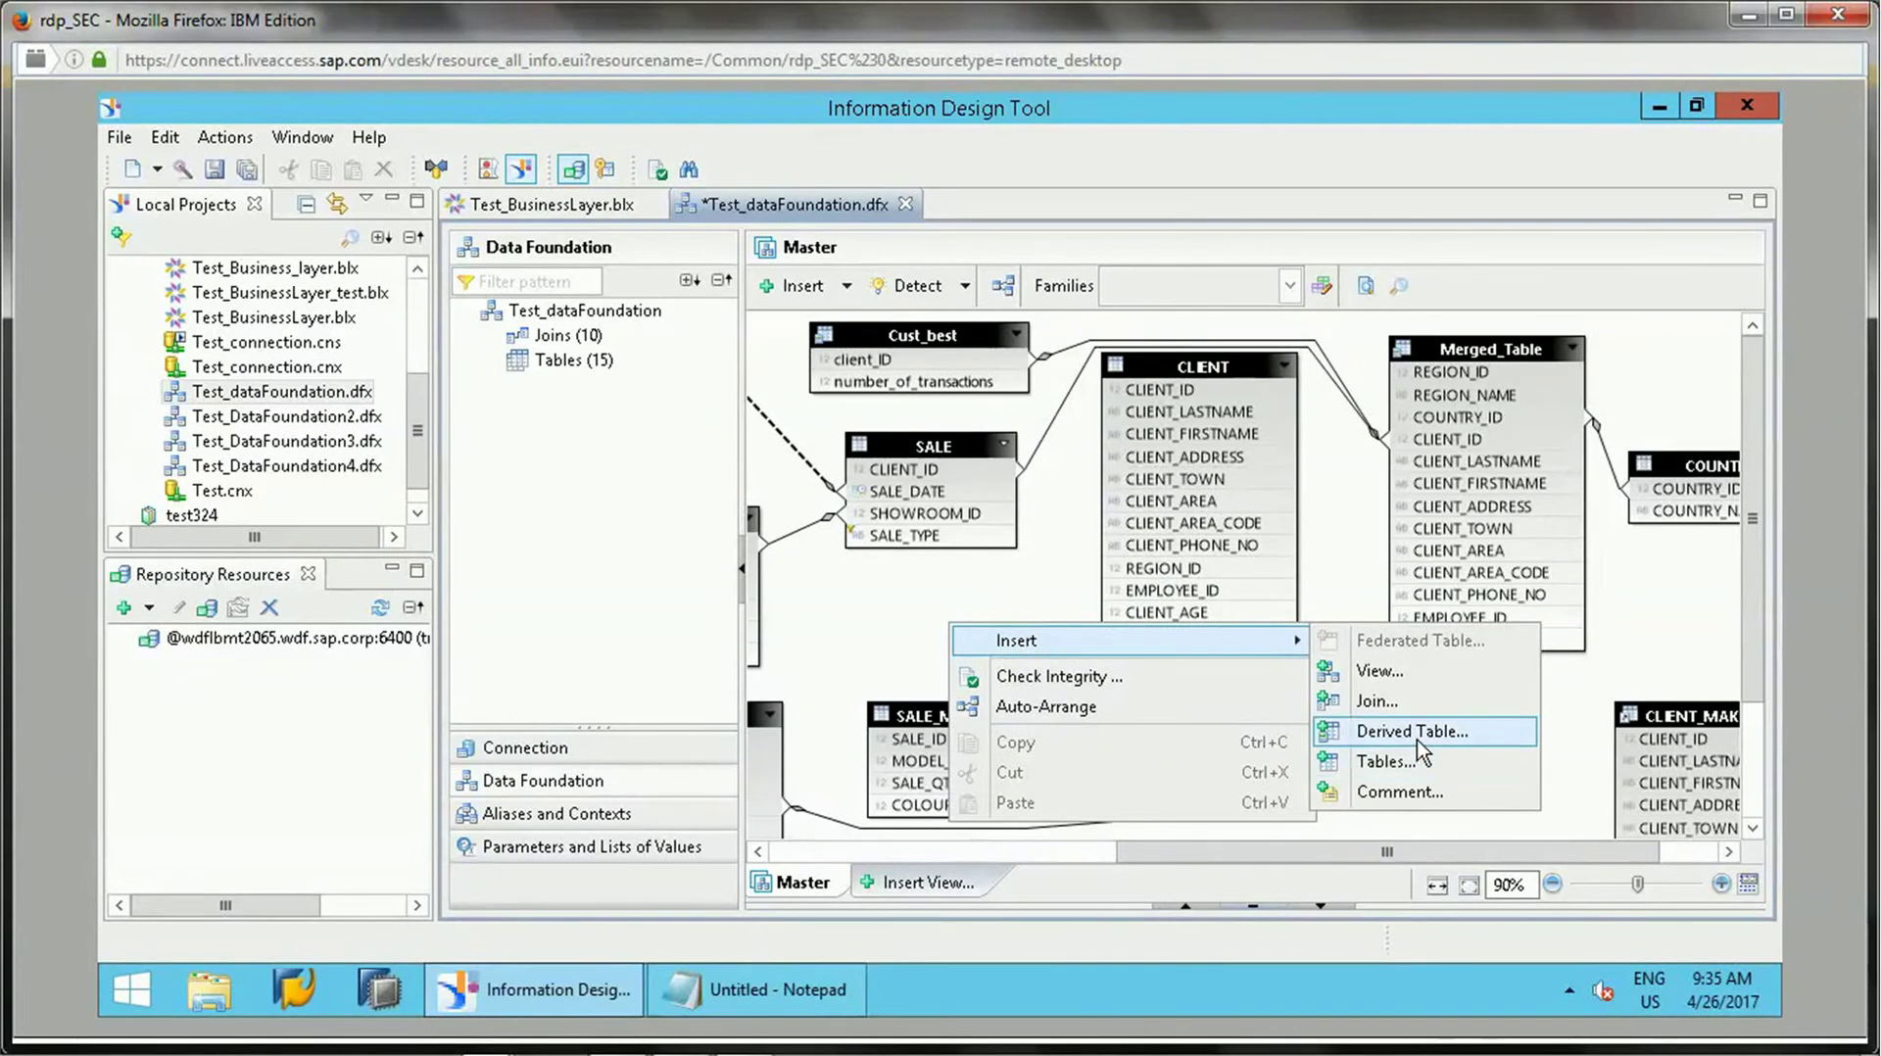
key(Escape)
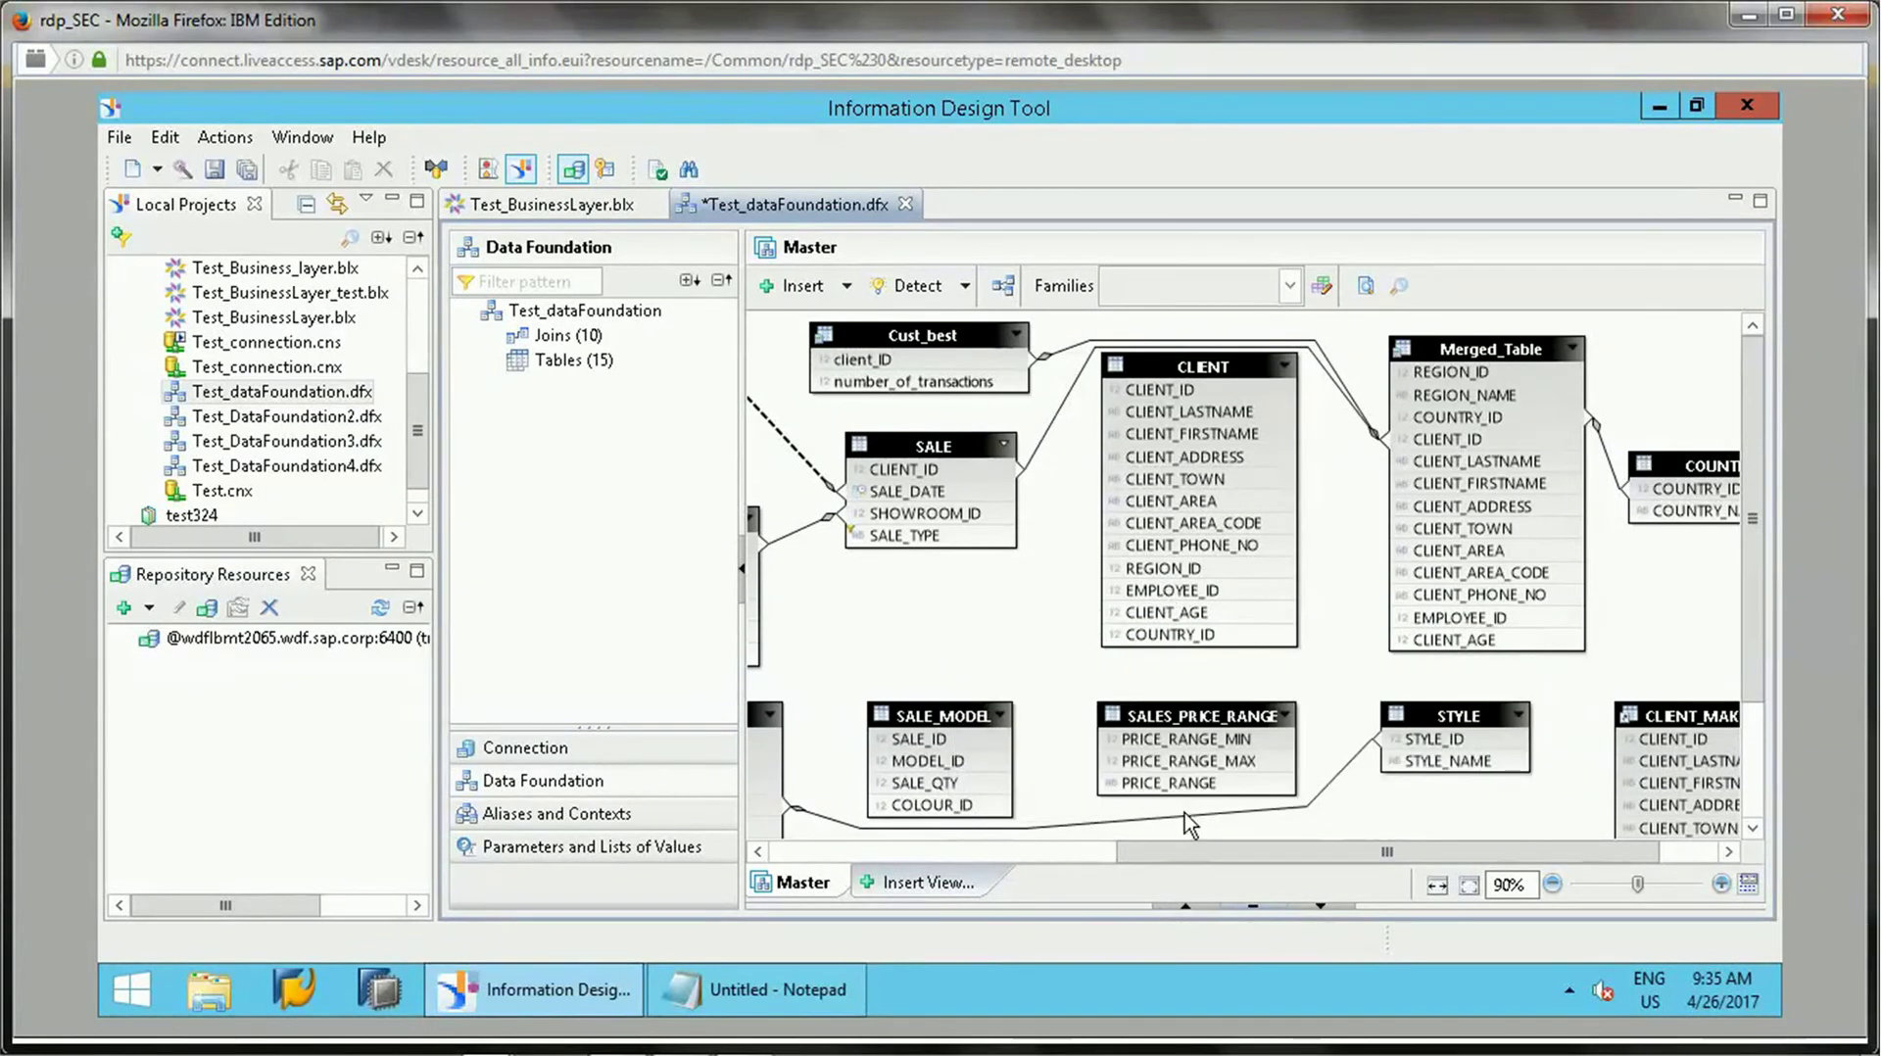
drag(1206, 852, 956, 733)
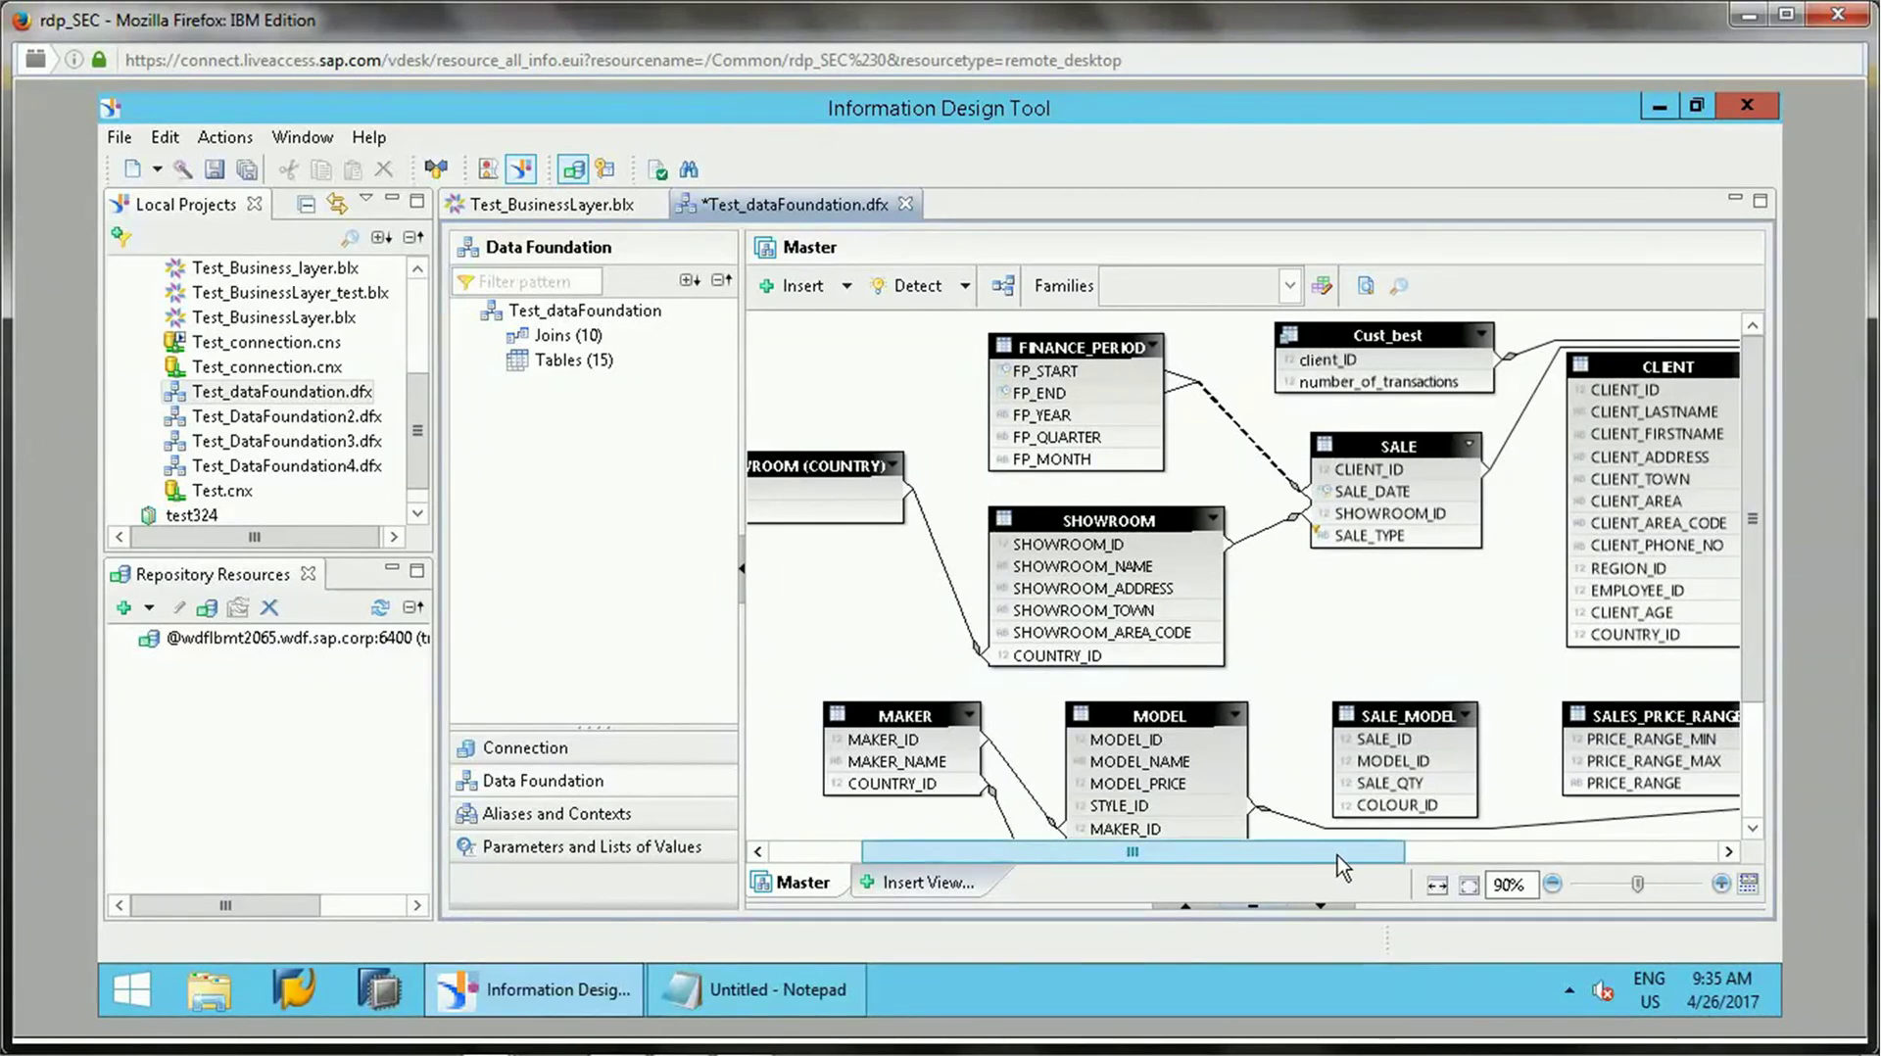
scroll(1345, 856, right, 3)
scroll(1350, 867, right, 2)
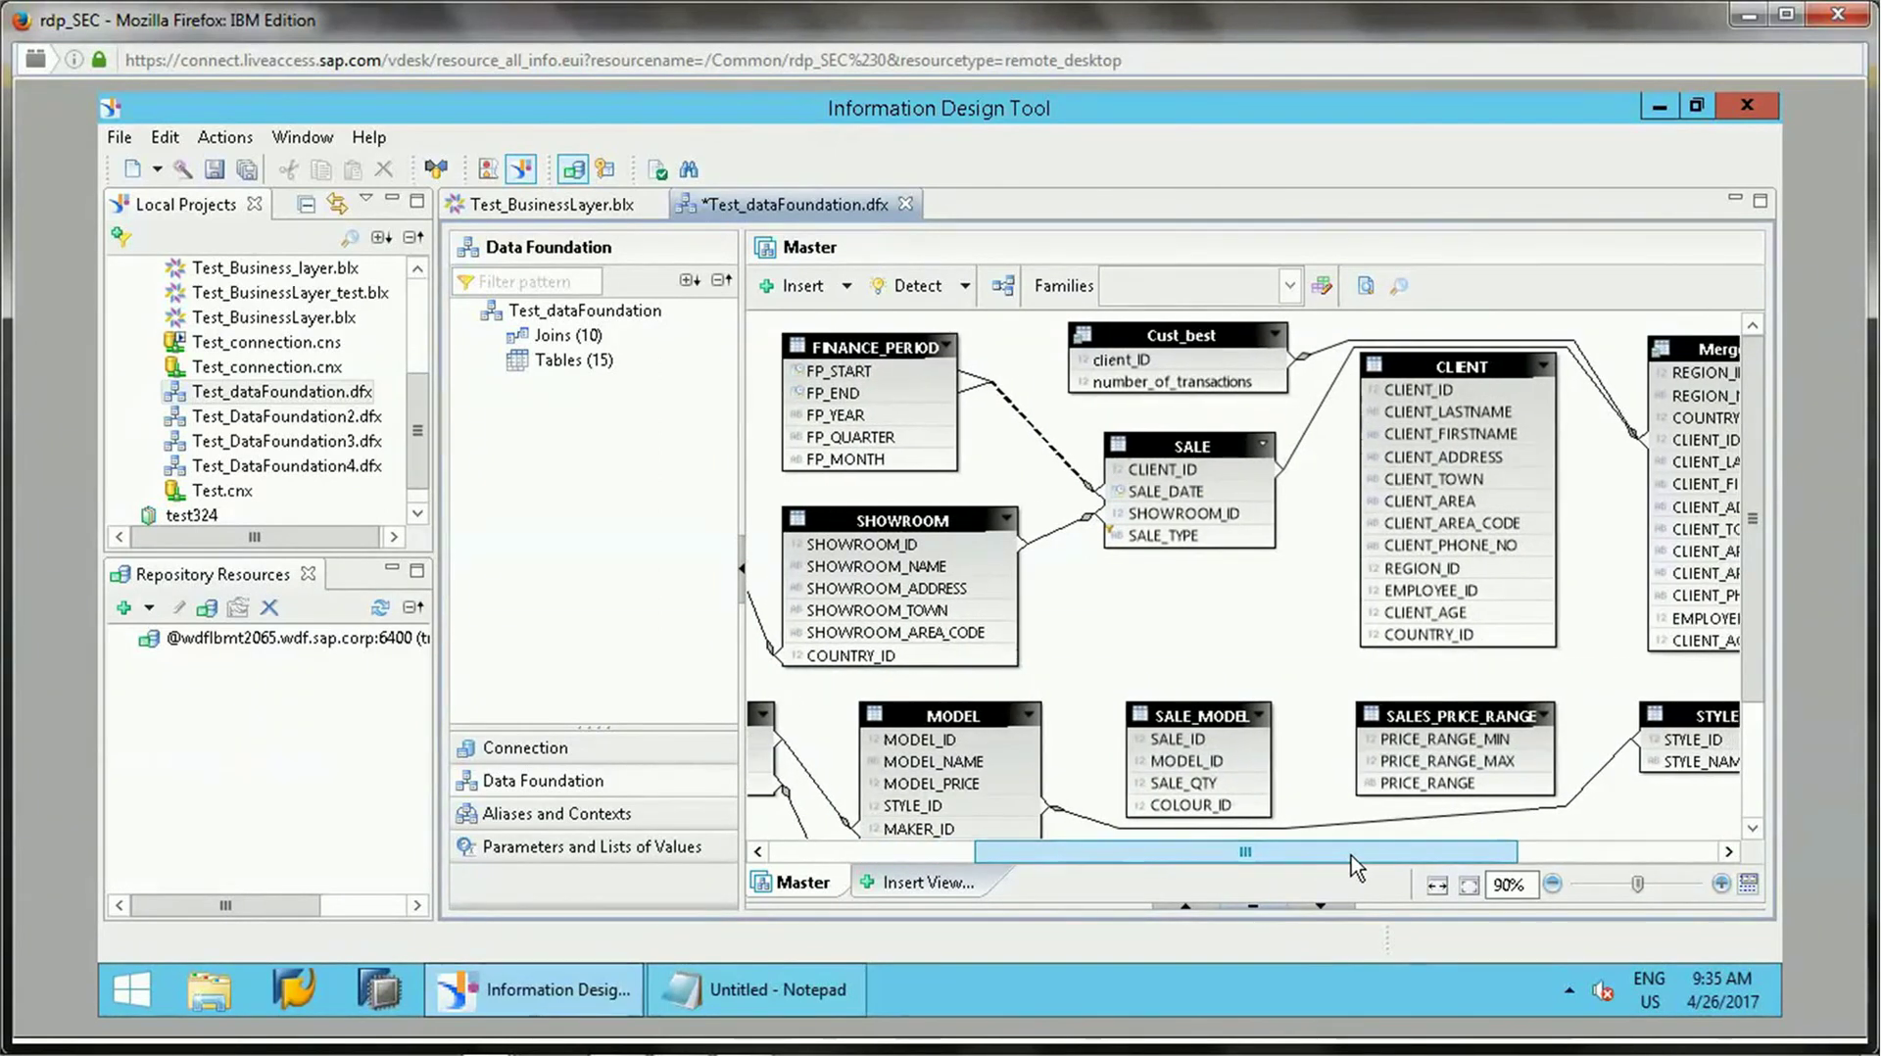